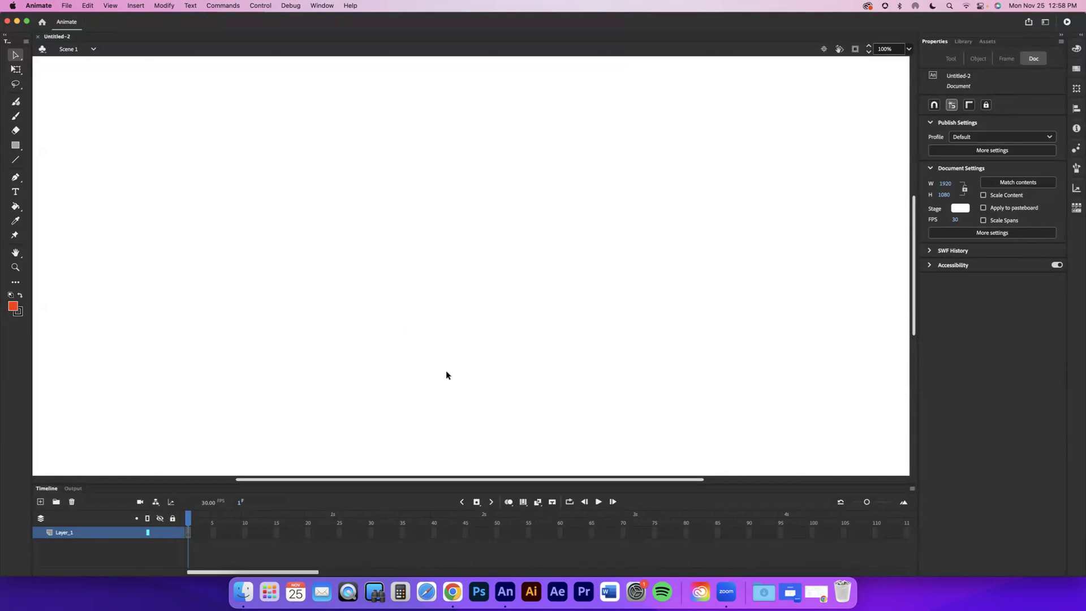
# Step: Check the stage at several magnifications between 12% and 100%, ending at 100%
pyautogui.press('super+minus')
pyautogui.press('super+minus')
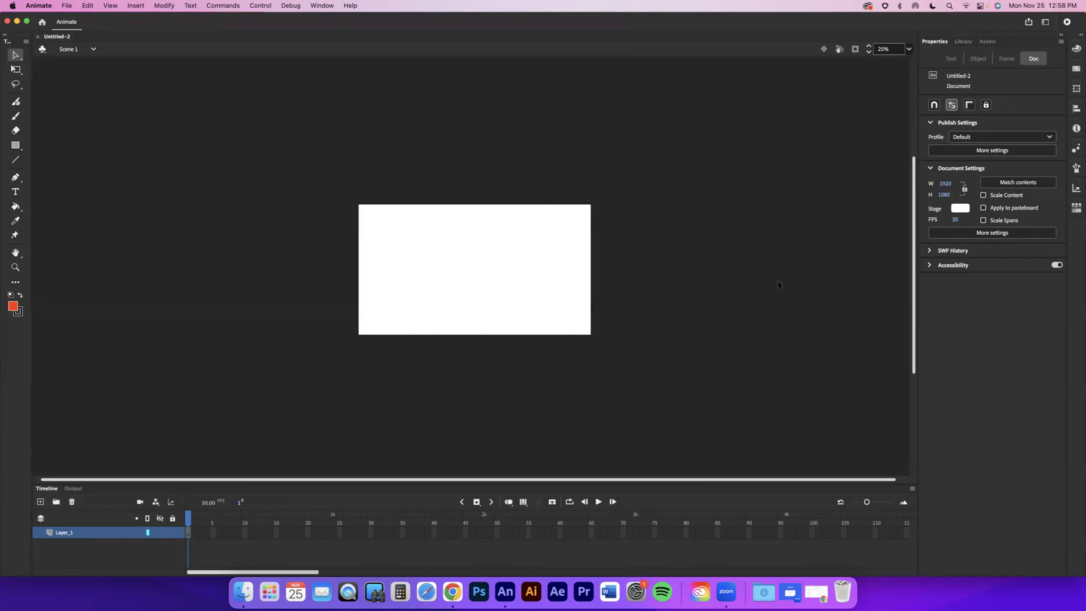
pyautogui.press('super+minus')
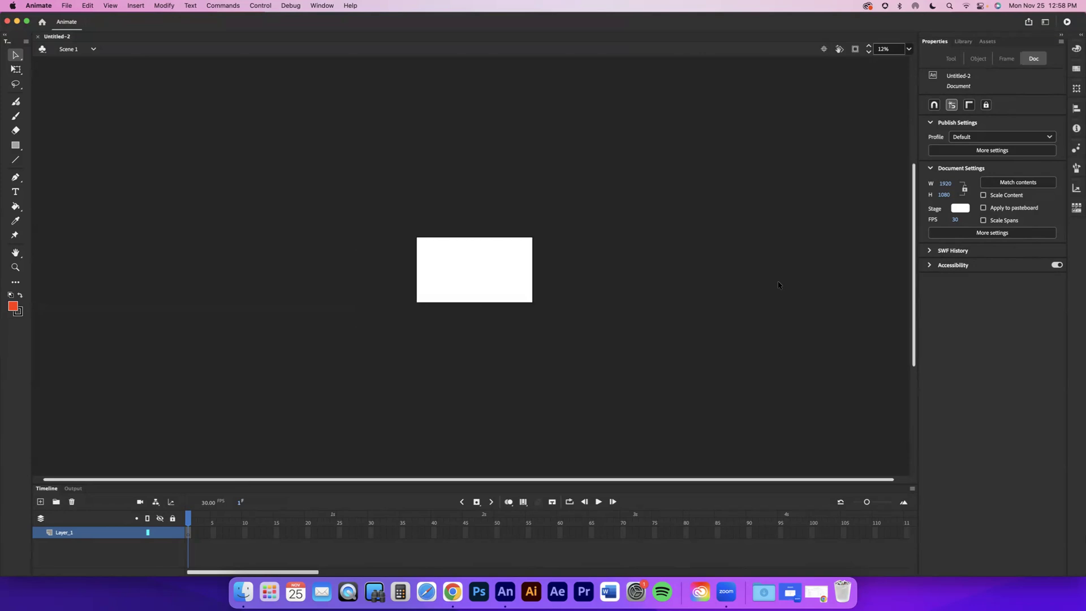
pyautogui.press('super+1')
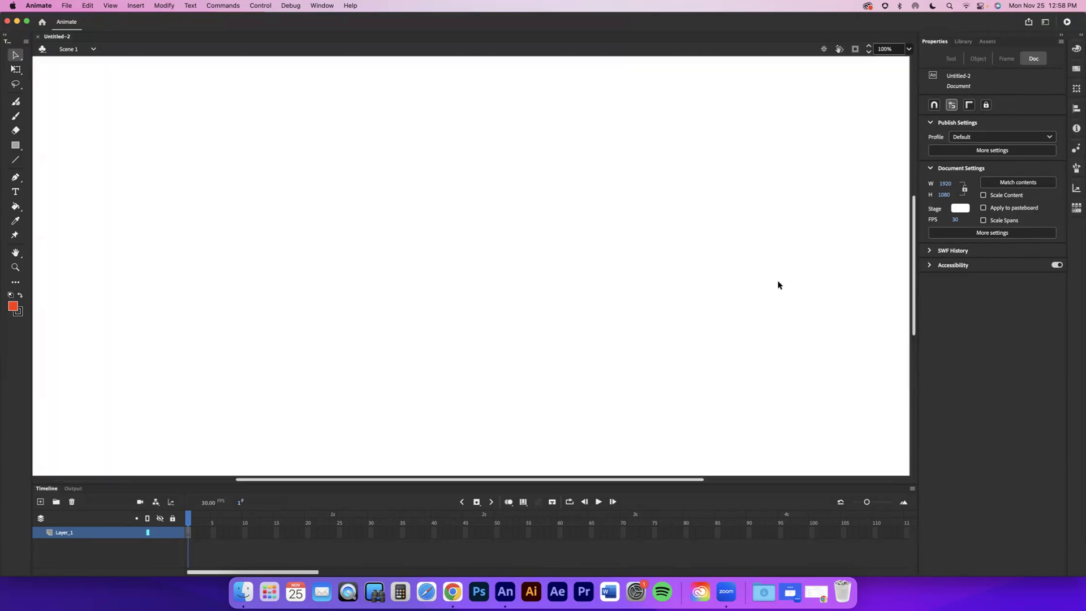
pyautogui.press('super+minus')
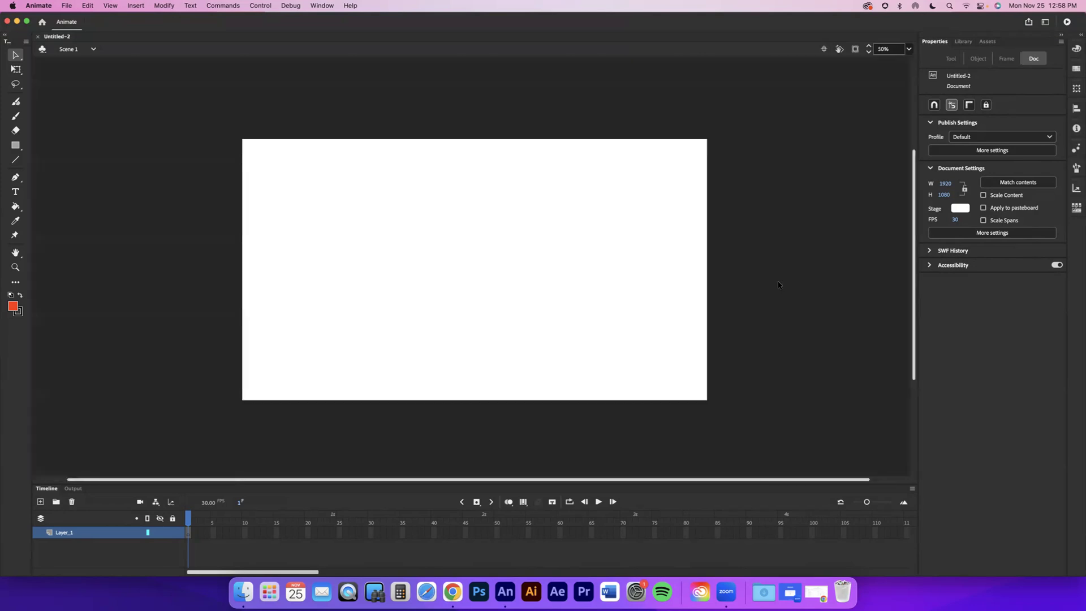
pyautogui.press('super+minus')
pyautogui.press('super+minus')
pyautogui.press('super+minus')
pyautogui.press('super+equal')
pyautogui.press('super+equal')
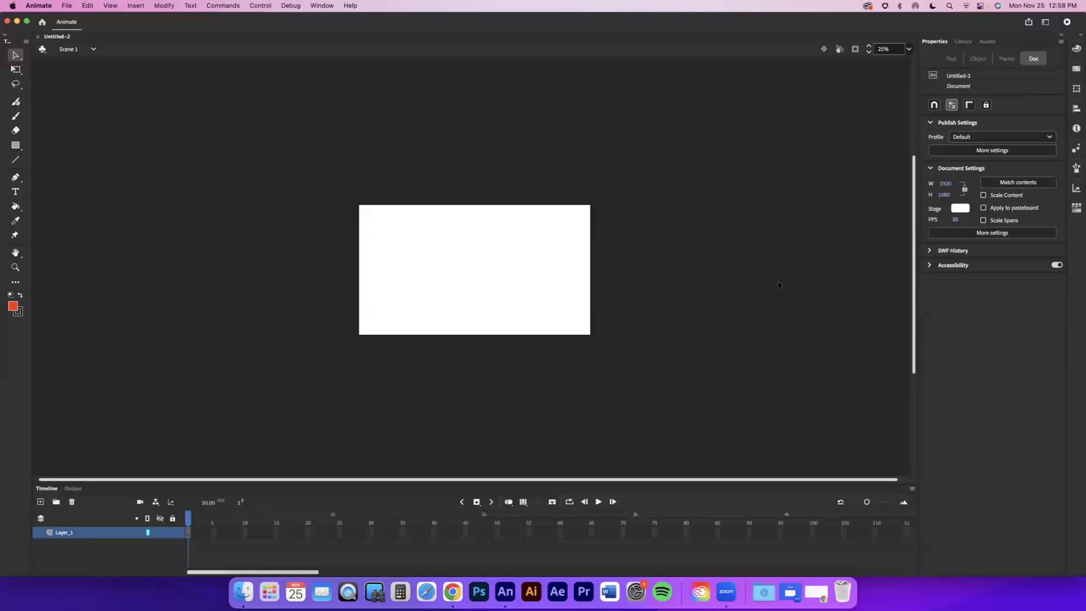
pyautogui.press('super+equal')
pyautogui.press('super+equal')
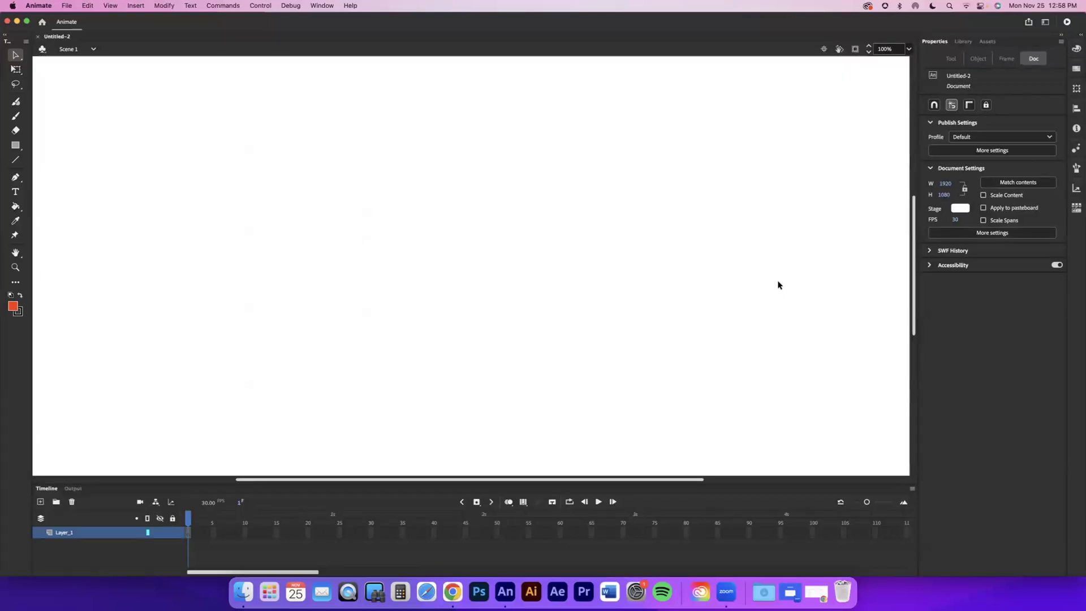
pyautogui.click(910, 49)
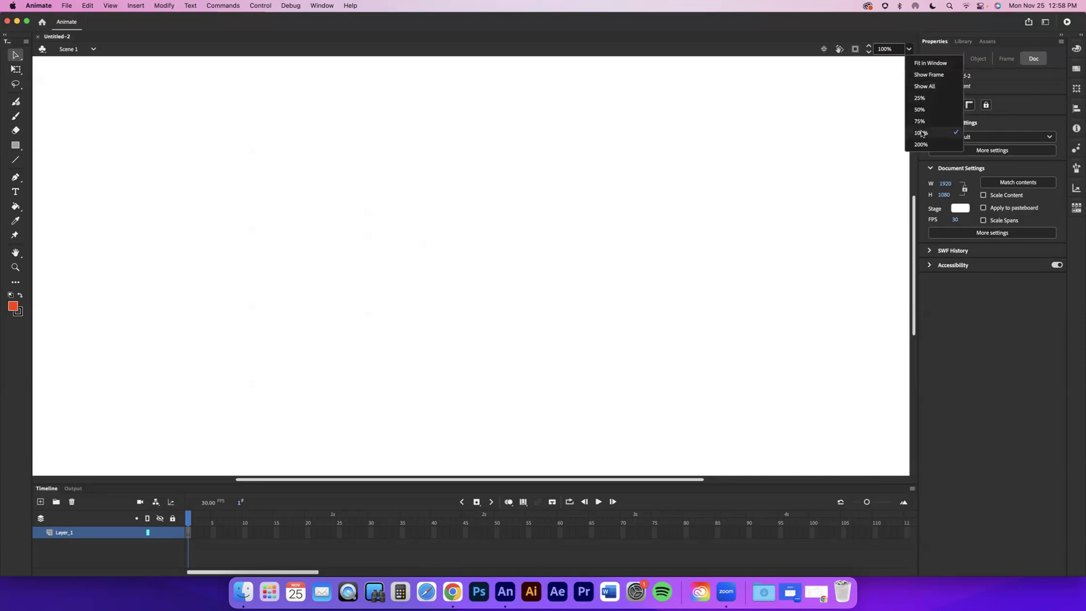
pyautogui.click(928, 64)
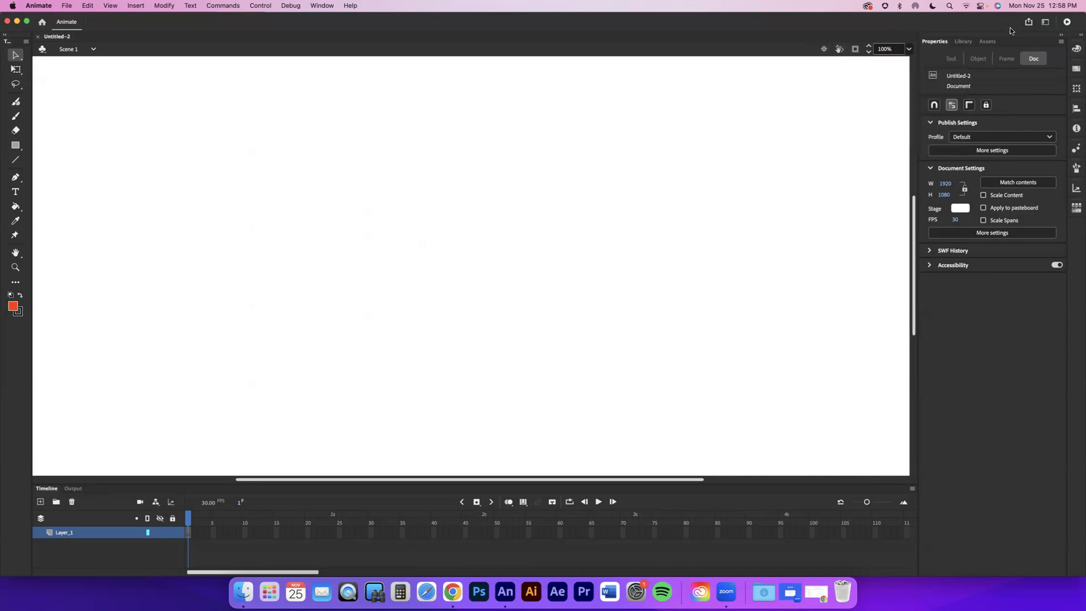
# Step: Reset the Essentials workspace to its original layout and check the document's library before returning to its properties
pyautogui.click(1045, 22)
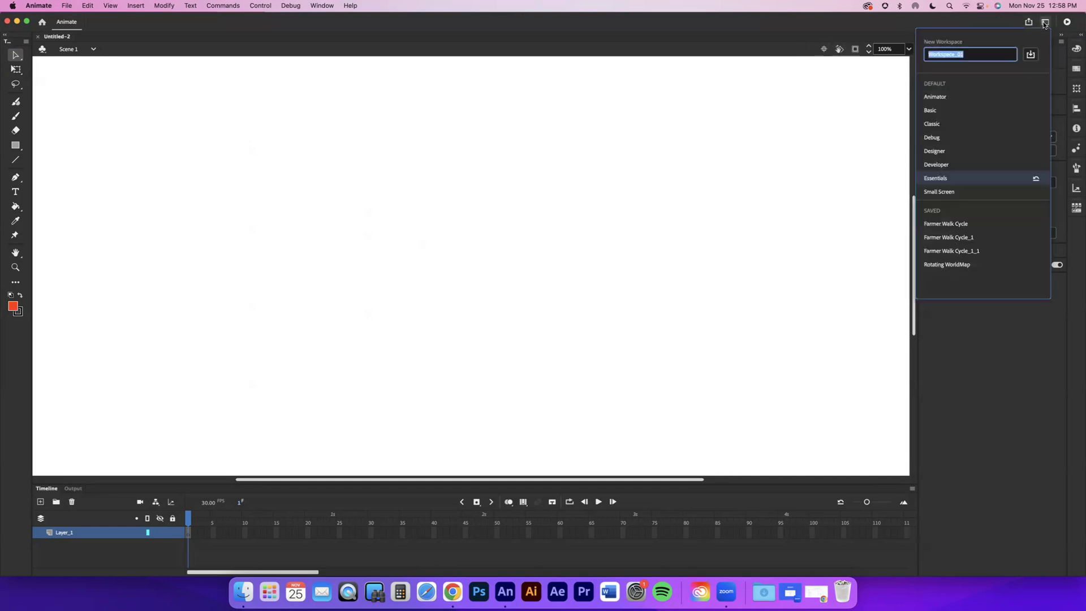
pyautogui.click(1036, 180)
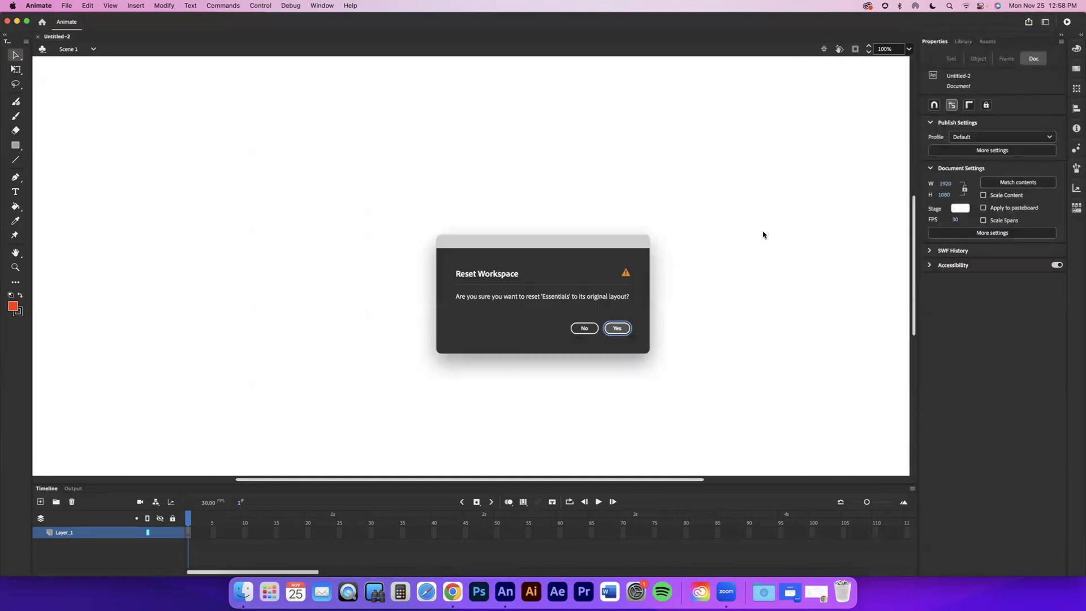
pyautogui.click(614, 329)
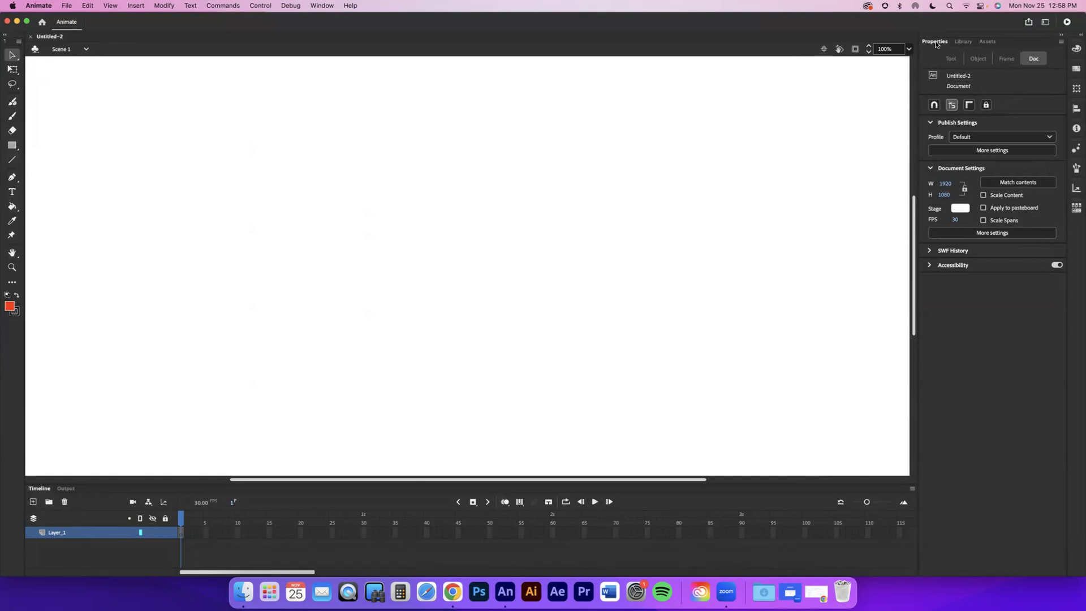
pyautogui.click(961, 42)
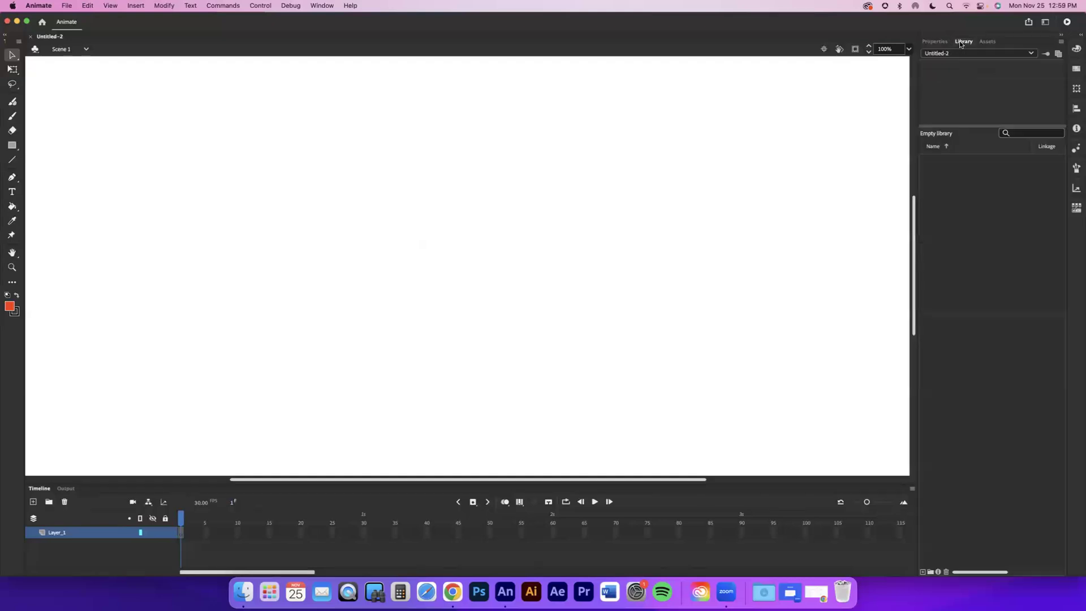
pyautogui.click(936, 42)
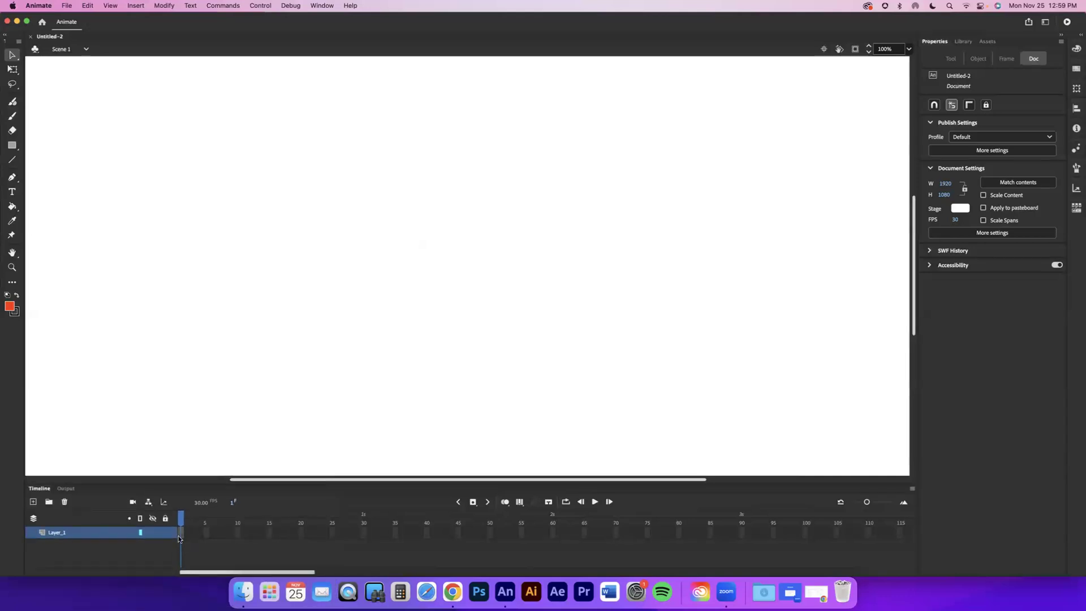
# Step: Draw a diagonal line on the first frame and undo it
pyautogui.click(12, 160)
pyautogui.moveTo(319, 177); pyautogui.dragTo(478, 295)
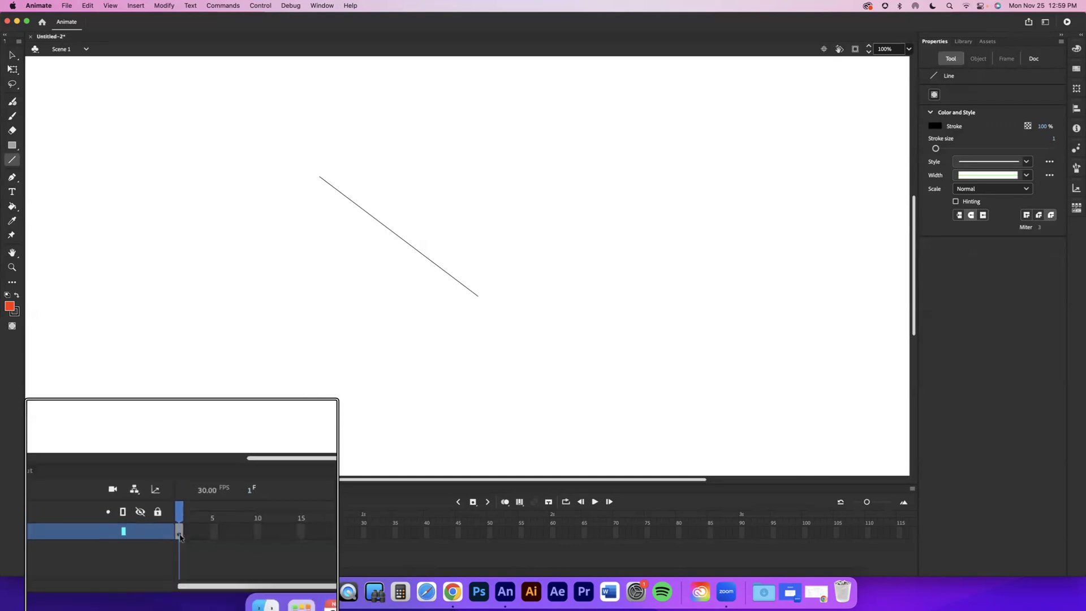
pyautogui.press('super+z')
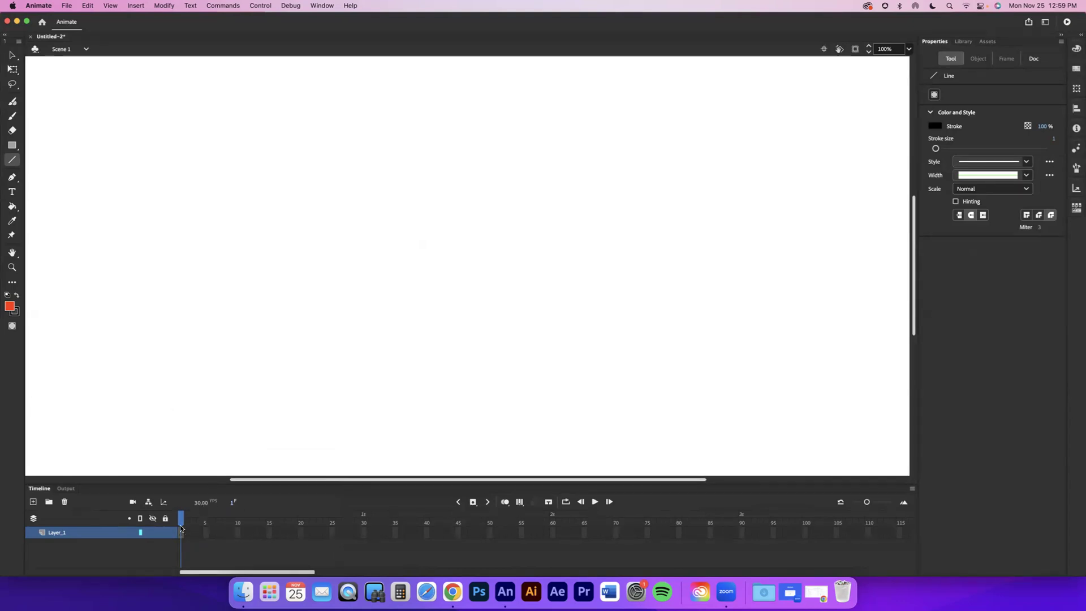
# Step: With object drawing off, draw a red oval with a black outline, about 139 by 182 px, near the middle of the stage
pyautogui.click(13, 147)
pyautogui.click(14, 147)
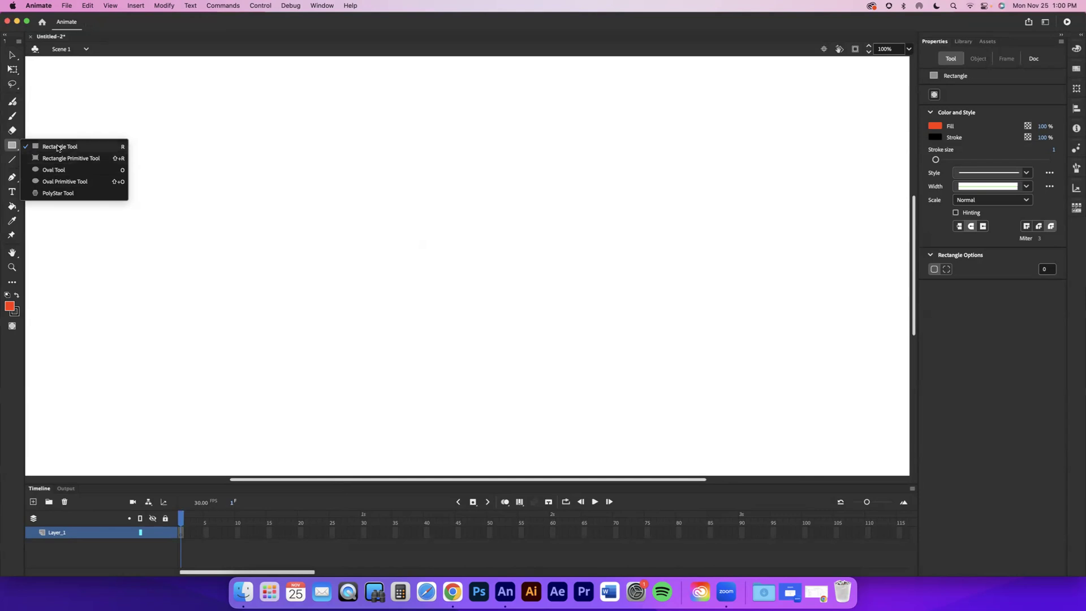
pyautogui.click(61, 173)
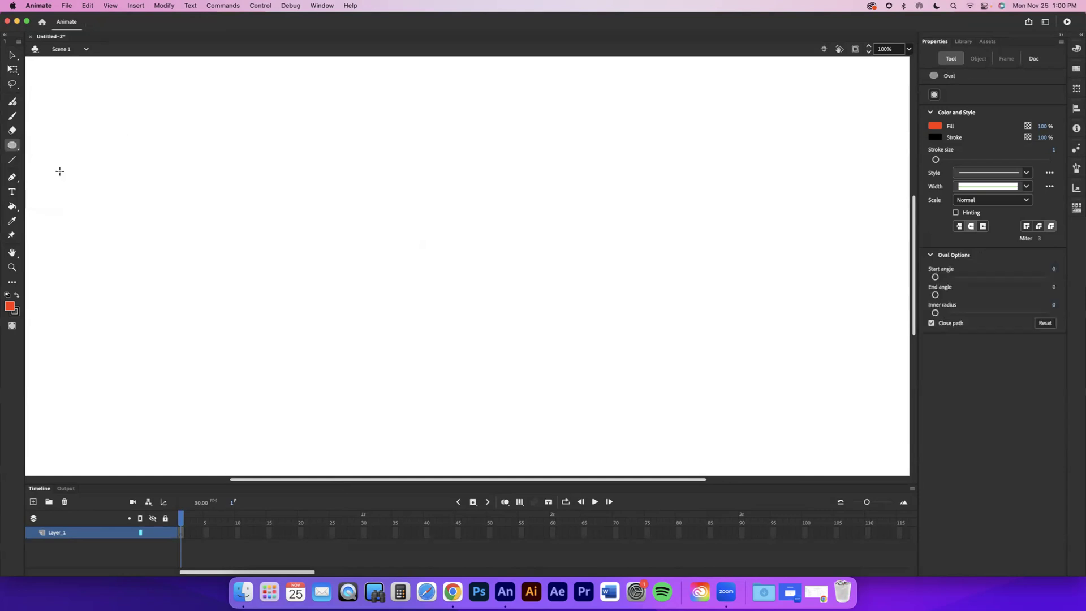
pyautogui.click(12, 327)
pyautogui.click(12, 327)
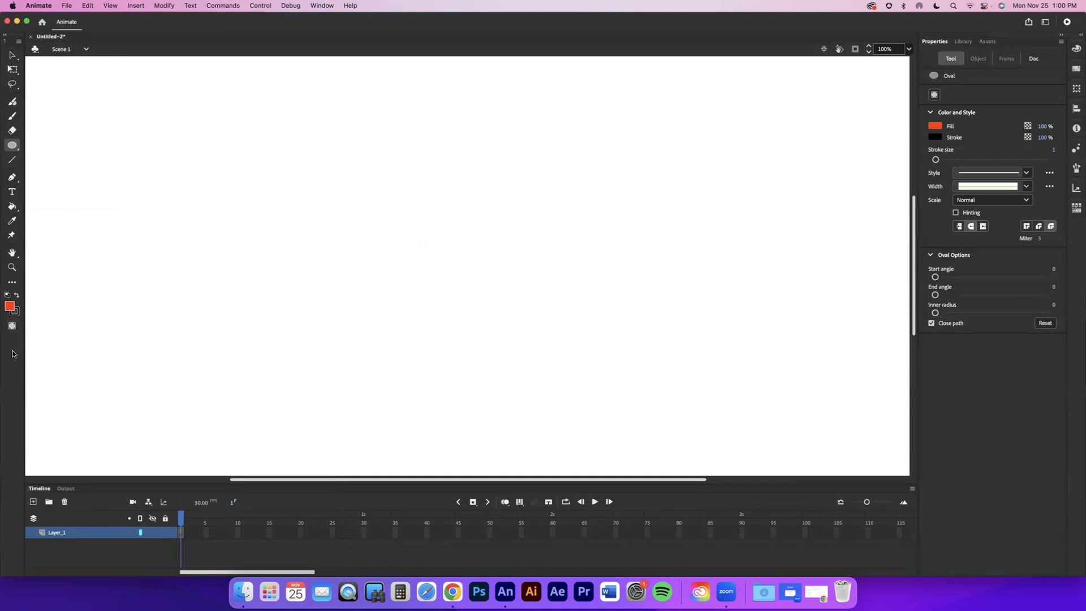
pyautogui.click(12, 328)
pyautogui.click(12, 327)
pyautogui.moveTo(425, 177)
pyautogui.mouseDown()
pyautogui.moveTo(507, 279)
pyautogui.moveTo(530, 286)
pyautogui.moveTo(547, 260)
pyautogui.moveTo(529, 305)
pyautogui.moveTo(532, 276)
pyautogui.moveTo(511, 279)
pyautogui.moveTo(495, 264)
pyautogui.moveTo(548, 296)
pyautogui.moveTo(507, 258)
pyautogui.moveTo(493, 265)
pyautogui.mouseUp()
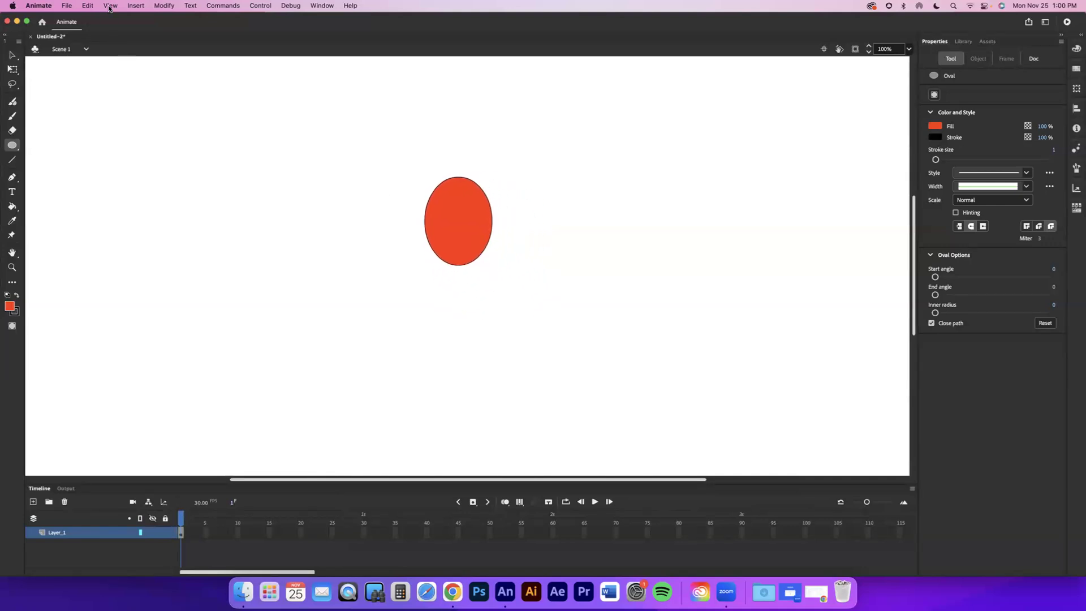
# Step: Turn on Snap to Objects and draw a red circle about 131.5 px across, left of the oval
pyautogui.click(109, 7)
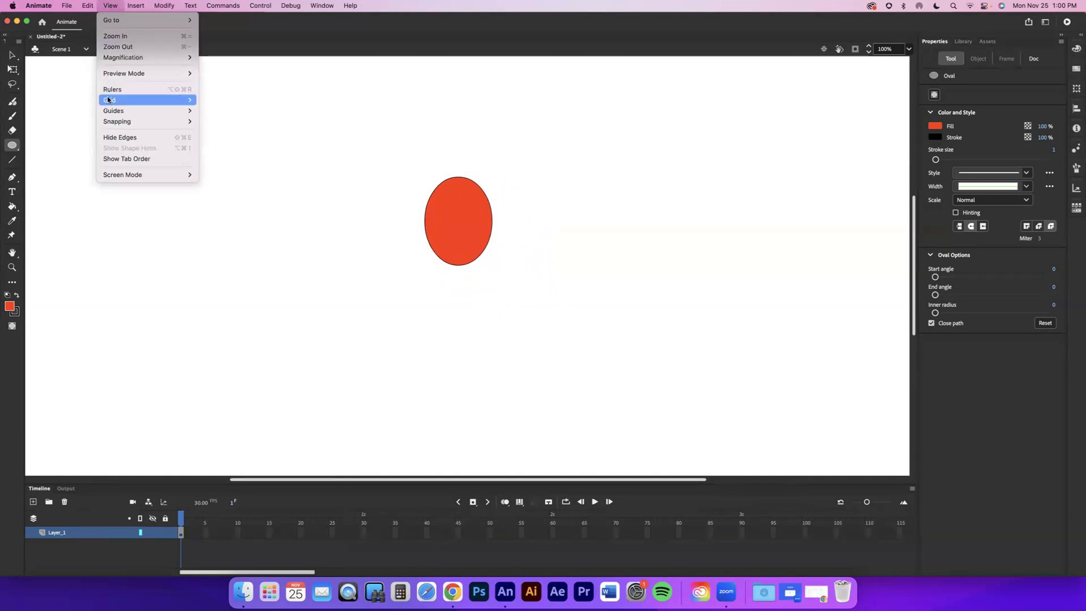
pyautogui.moveTo(120, 124)
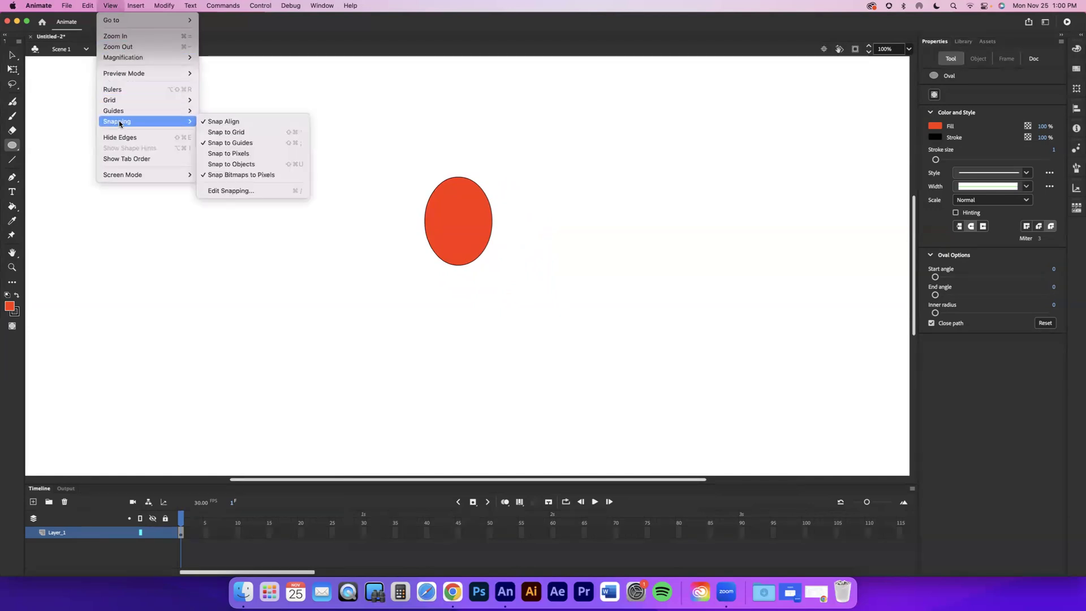
pyautogui.click(242, 164)
pyautogui.moveTo(268, 164); pyautogui.dragTo(331, 228)
# Step: Select only the oval's fill and move it right, off its outline, to about X 1098, Y 336
pyautogui.click(12, 55)
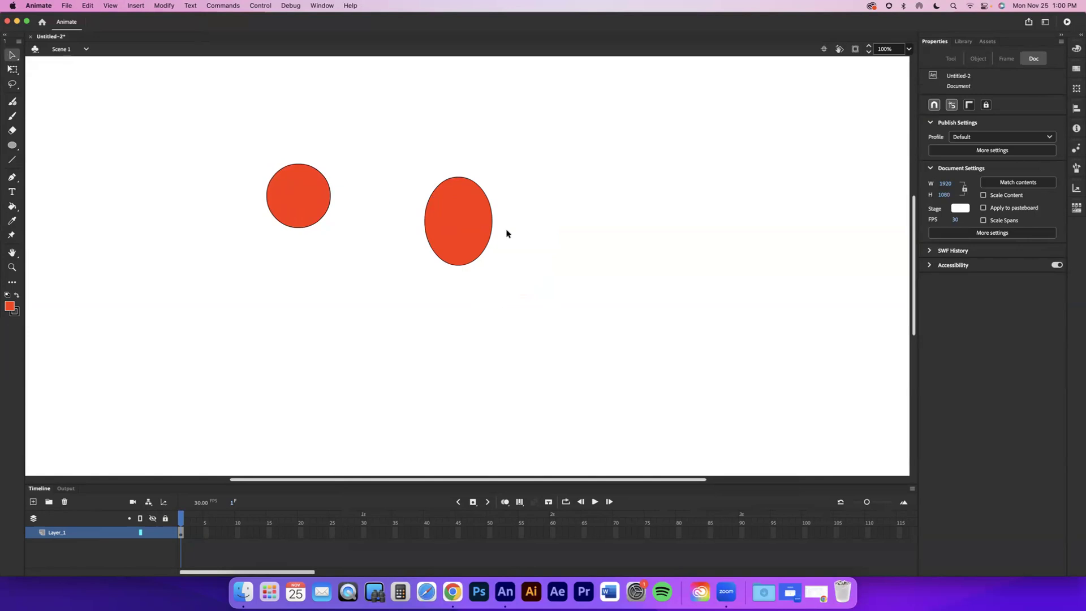
pyautogui.click(477, 231)
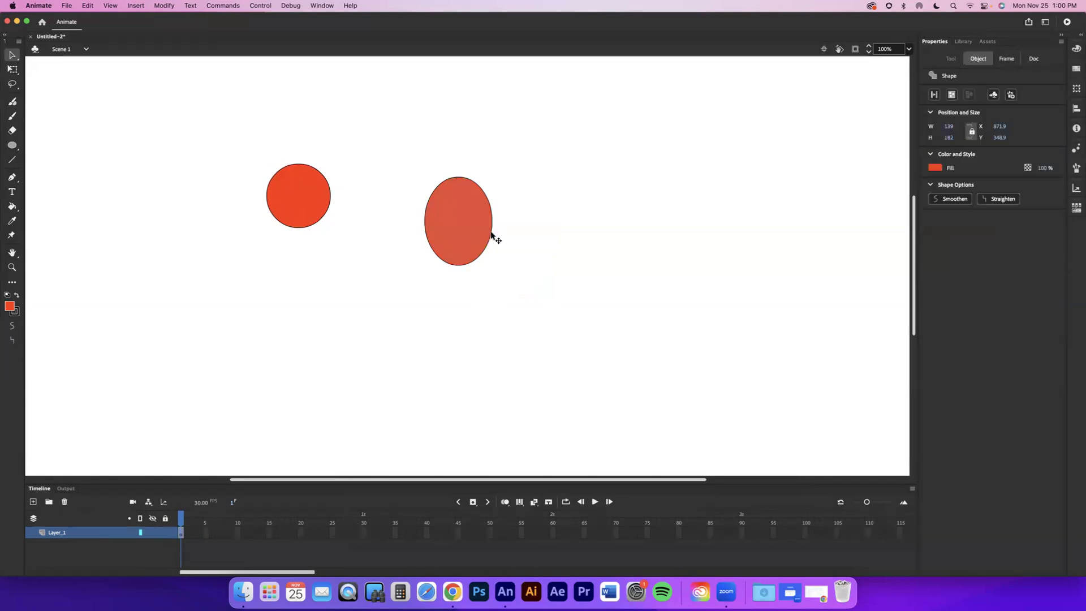
pyautogui.click(492, 234)
pyautogui.click(469, 232)
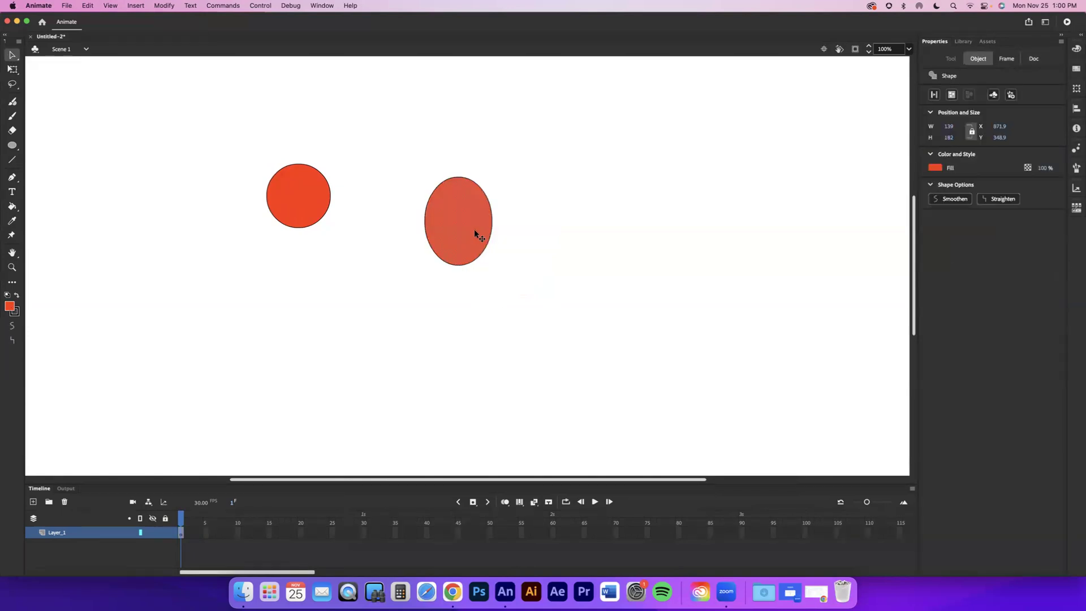
pyautogui.click(531, 244)
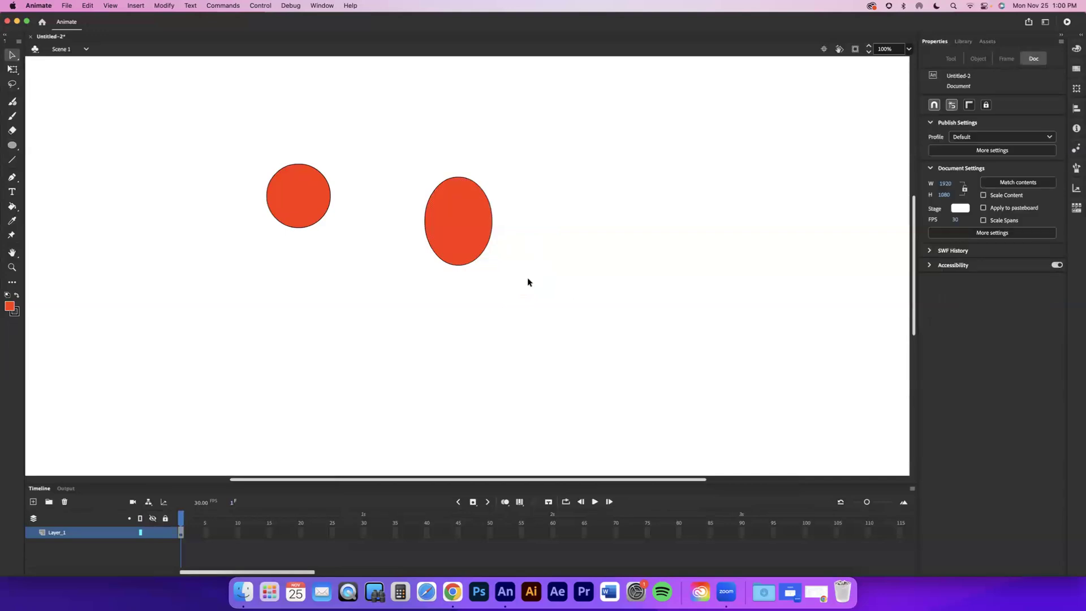
pyautogui.click(470, 242)
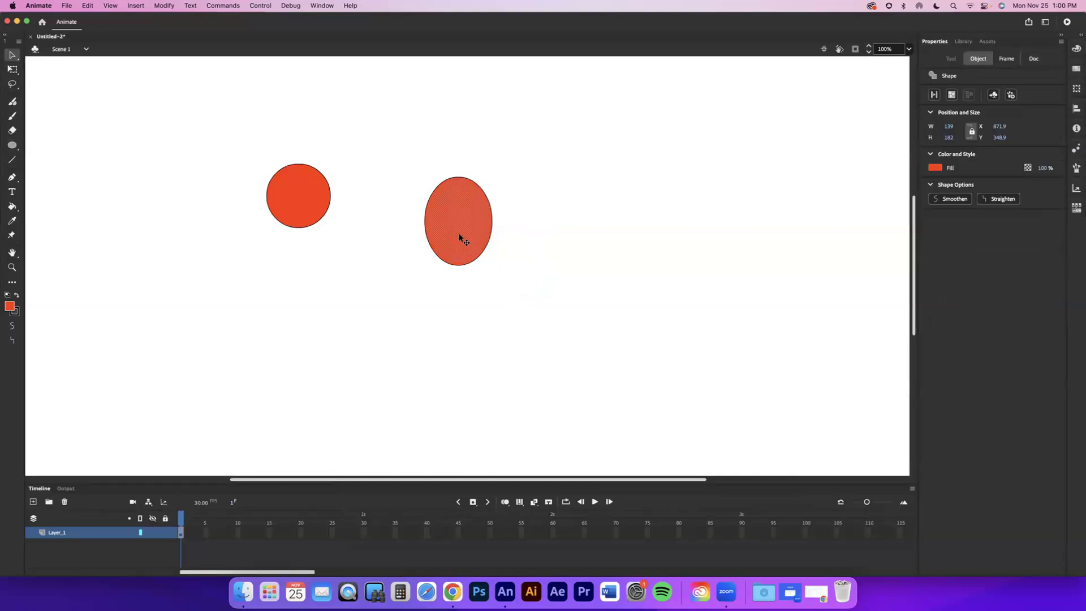
pyautogui.moveTo(460, 237); pyautogui.dragTo(569, 232)
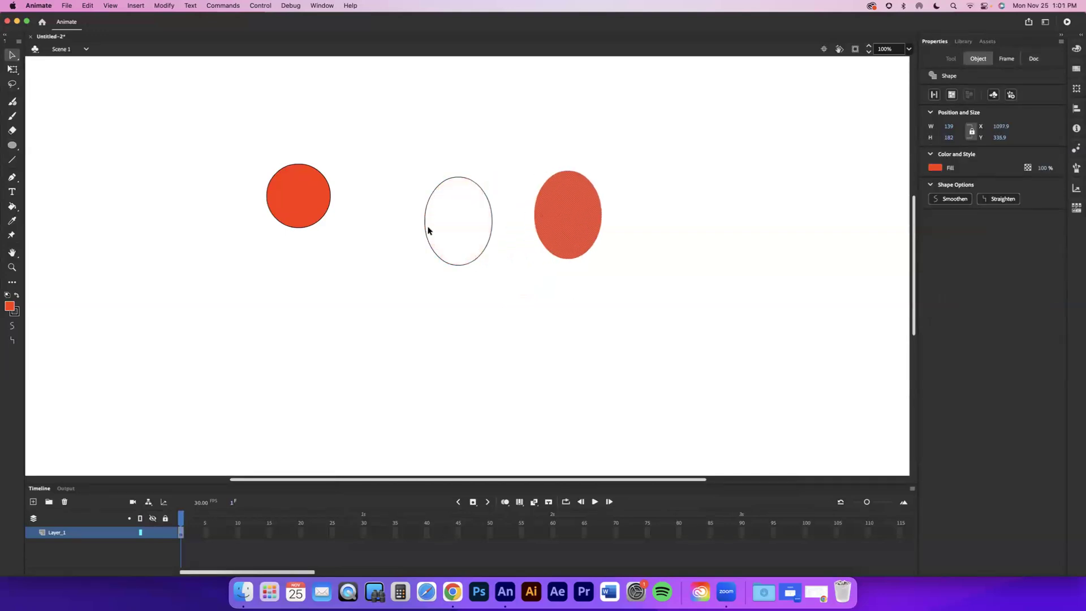
# Step: Delete the oval's outline together with its separated fill, leaving the circle in place
pyautogui.click(491, 237)
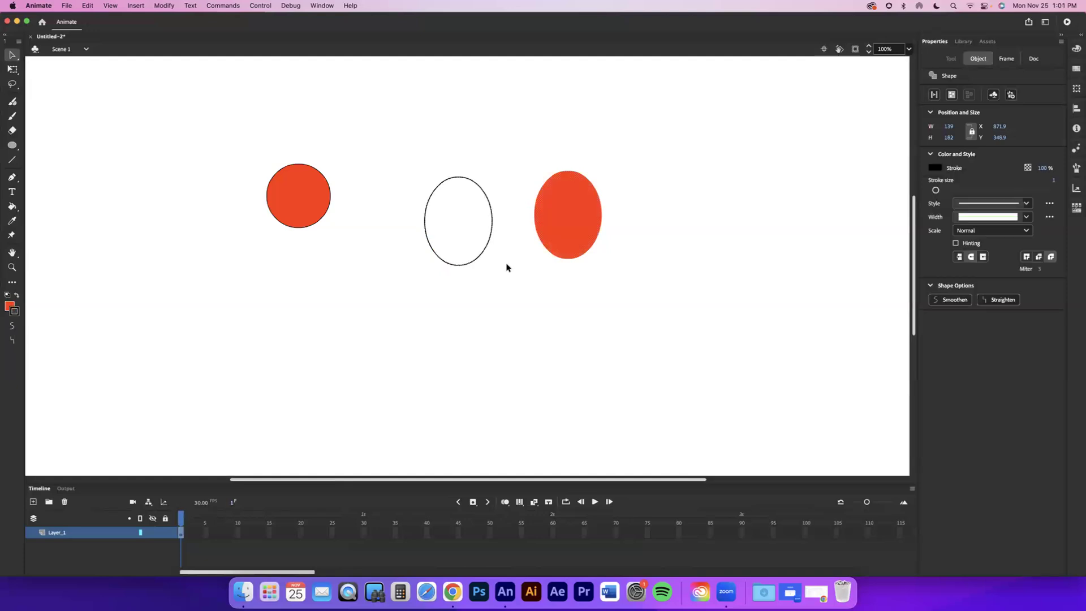
pyautogui.moveTo(417, 138); pyautogui.dragTo(636, 308)
pyautogui.press('Delete')
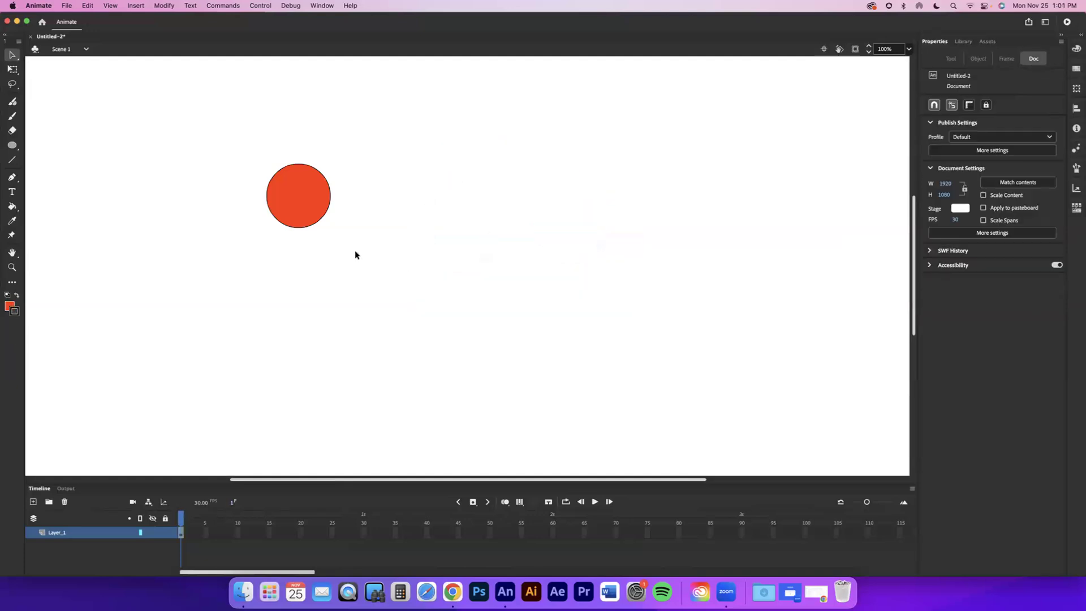
# Step: Move the circle's outline away from its fill and undo the move
pyautogui.click(313, 225)
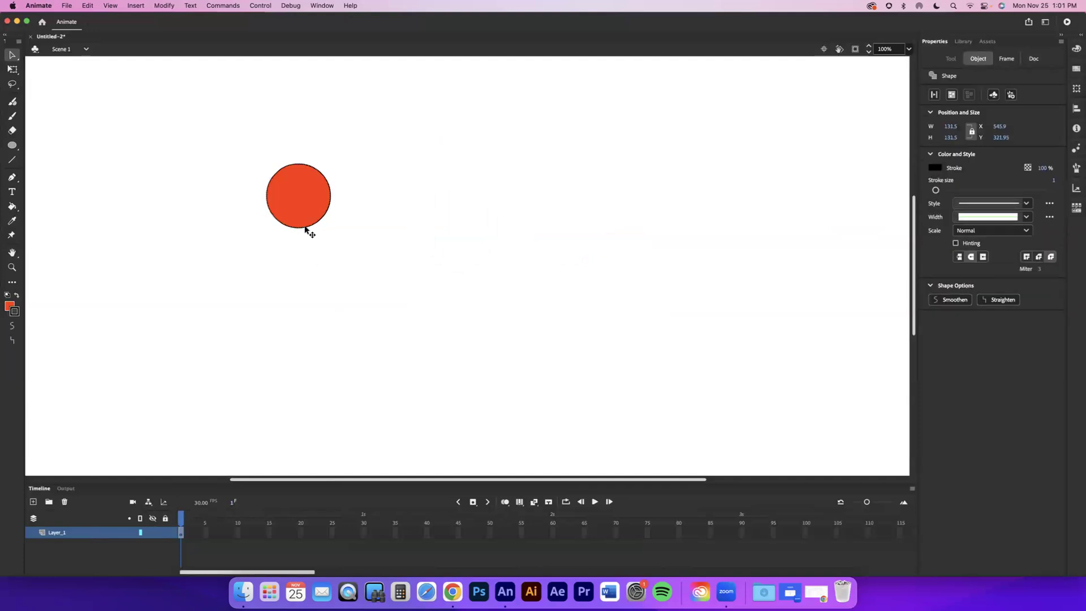
pyautogui.moveTo(308, 230); pyautogui.dragTo(437, 254)
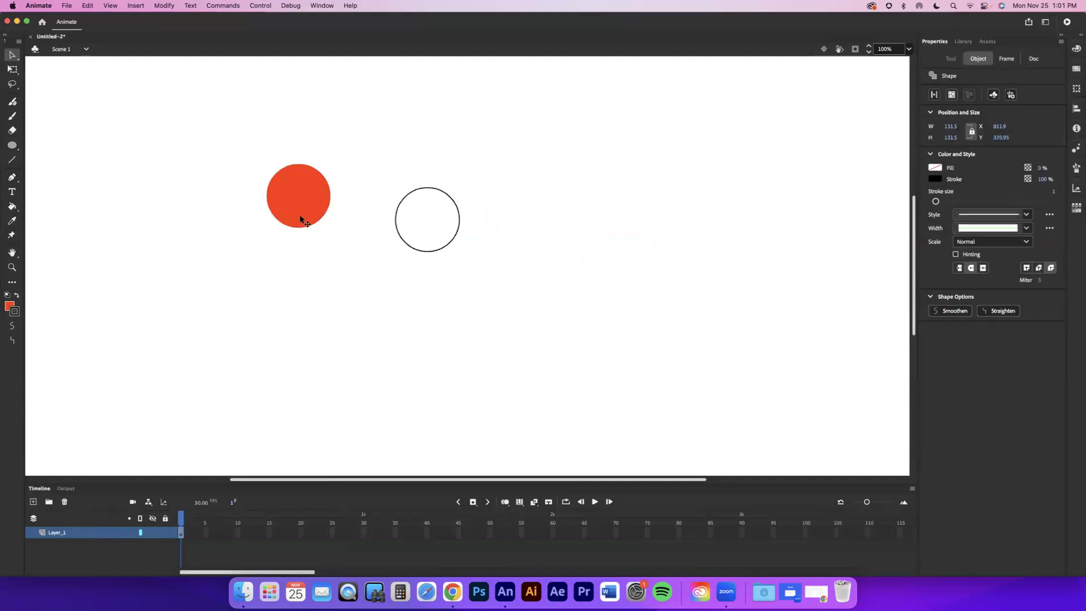
pyautogui.hscroll(3, 324, 219)
pyautogui.press('super+z')
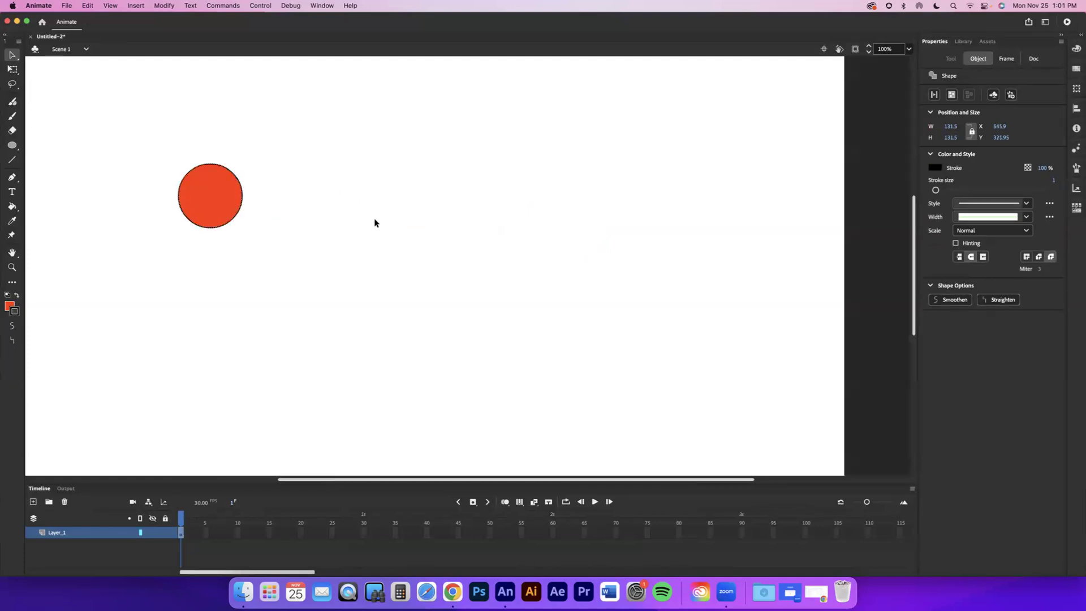
# Step: Select the circle's fill and outline together and move them to about X 798, Y 373
pyautogui.click(300, 220)
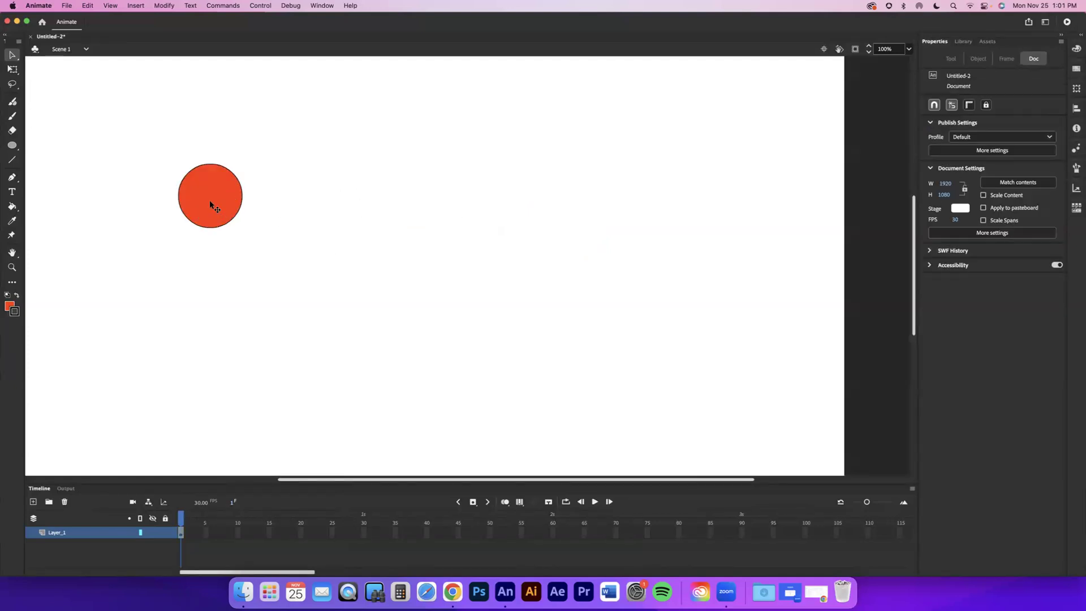
pyautogui.doubleClick(210, 202)
pyautogui.moveTo(224, 210); pyautogui.dragTo(361, 243)
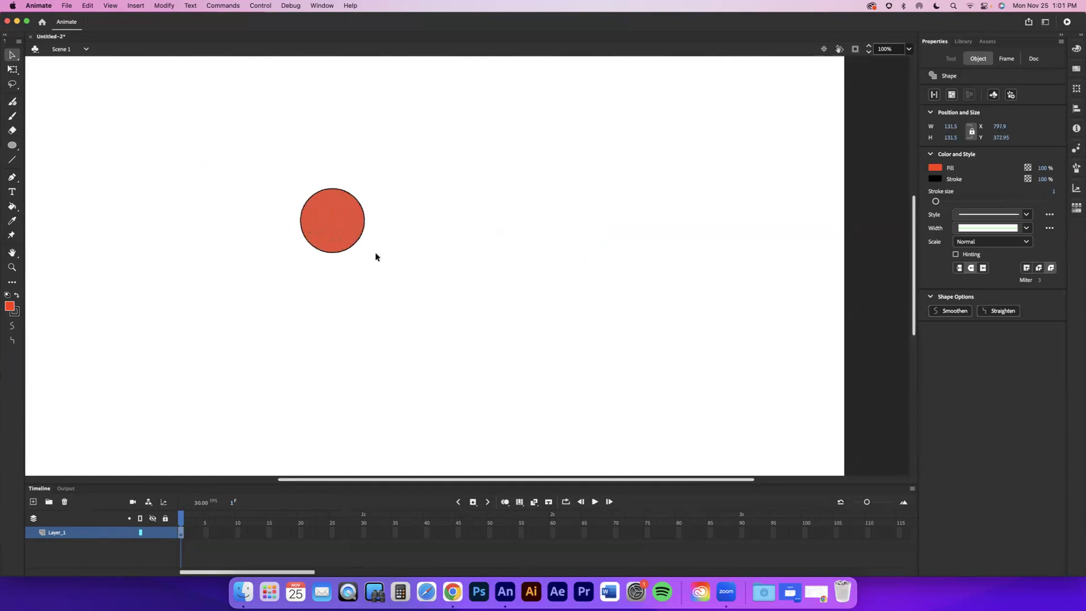
pyautogui.click(375, 254)
# Step: Move only the circle's fill right, out of its outline, to about X 1038, Y 349
pyautogui.click(337, 236)
pyautogui.click(405, 290)
pyautogui.moveTo(344, 238); pyautogui.dragTo(460, 227)
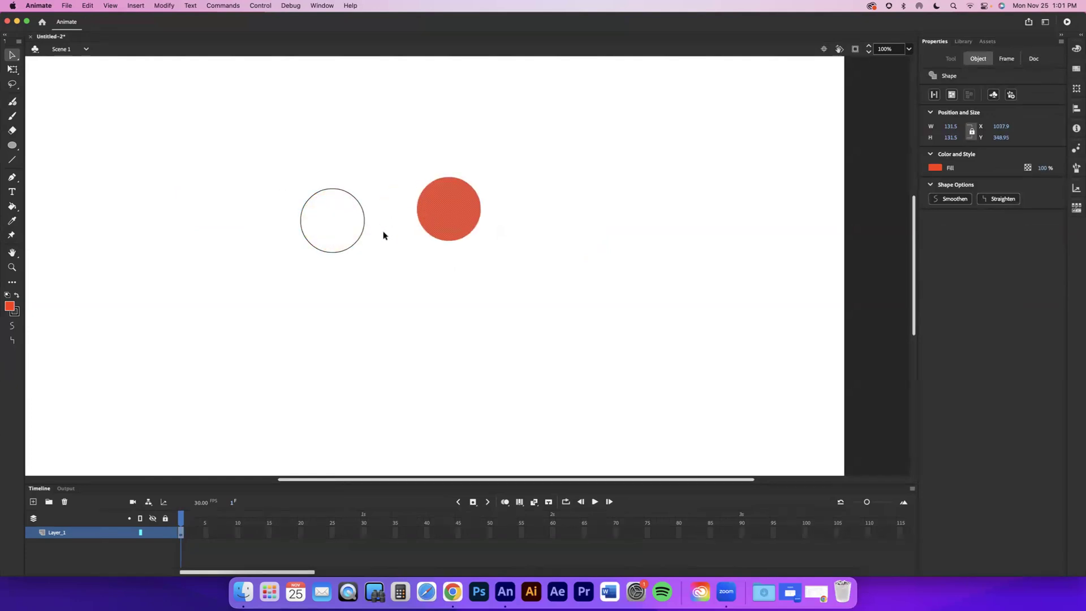
# Step: Undo the last fill move, then move only the circle's fill horizontally out of its outline to about X 1115, Y 373
pyautogui.press('super+z')
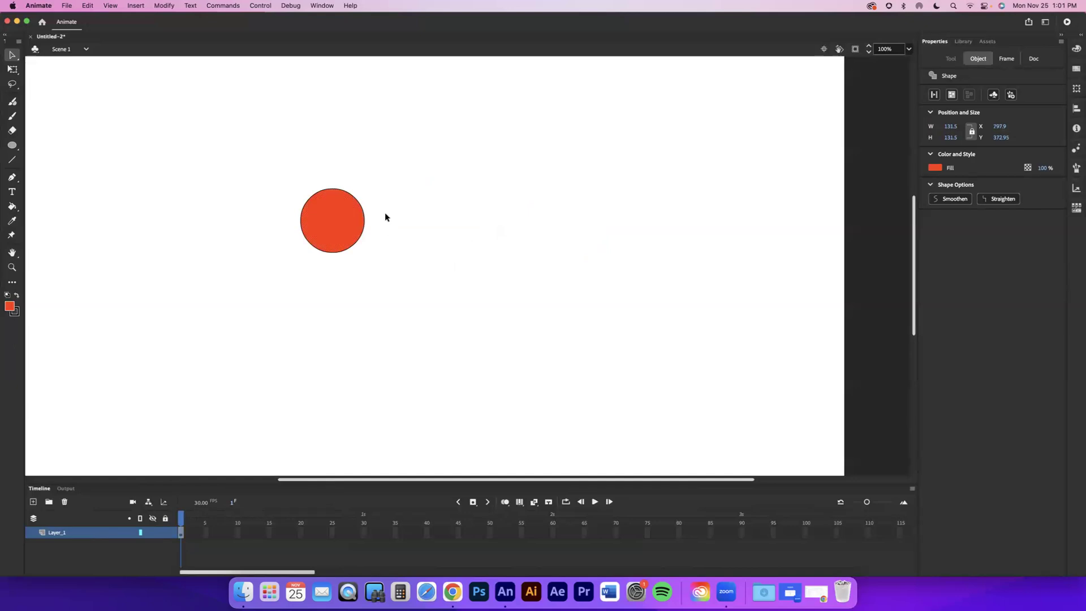
pyautogui.click(374, 220)
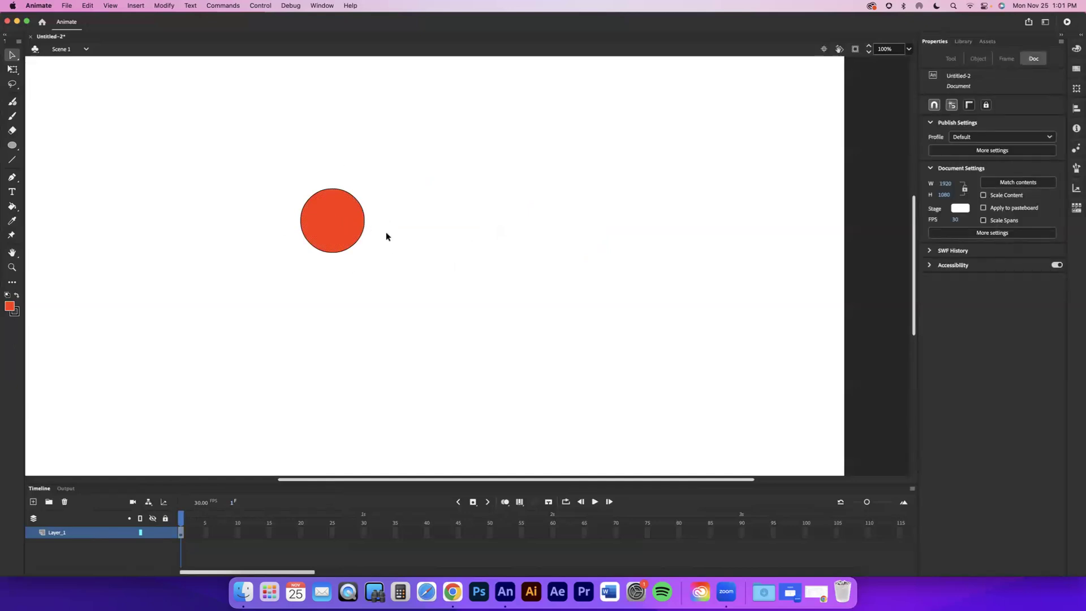
pyautogui.click(346, 220)
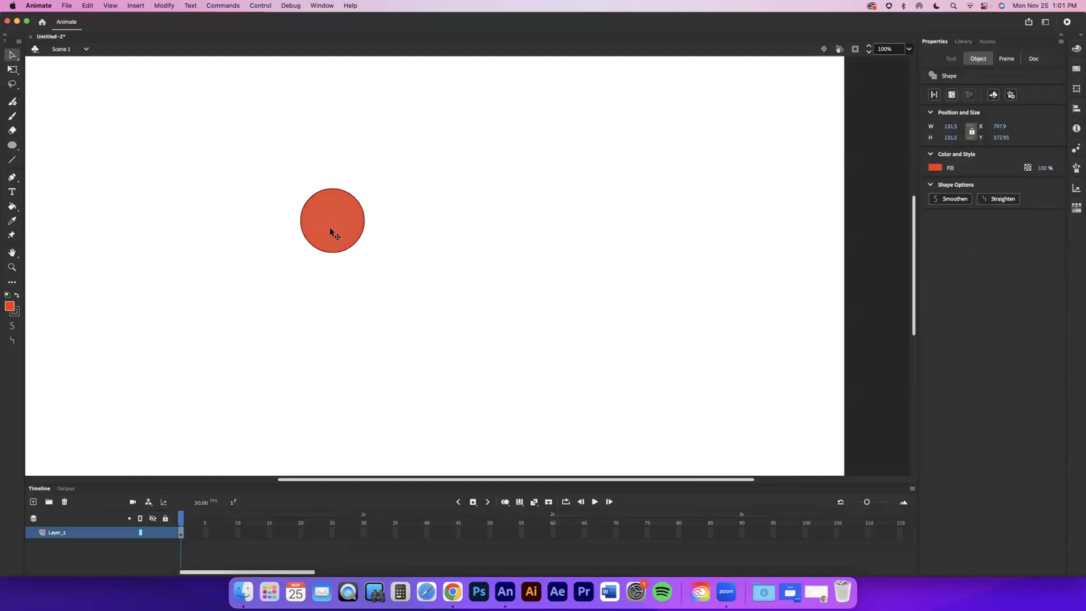
pyautogui.moveTo(348, 232); pyautogui.dragTo(500, 232)
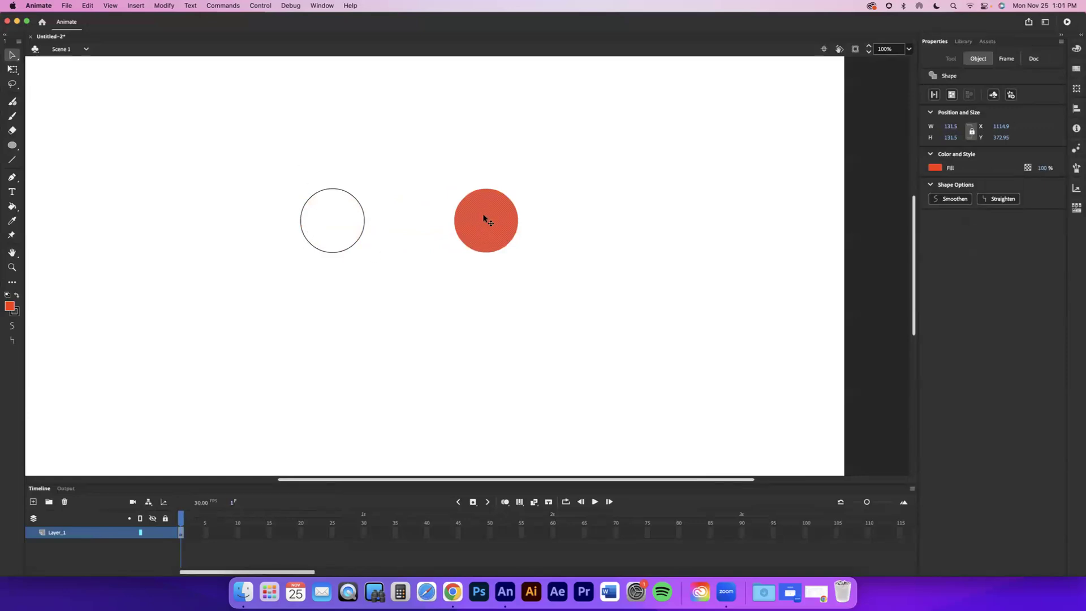
pyautogui.click(451, 179)
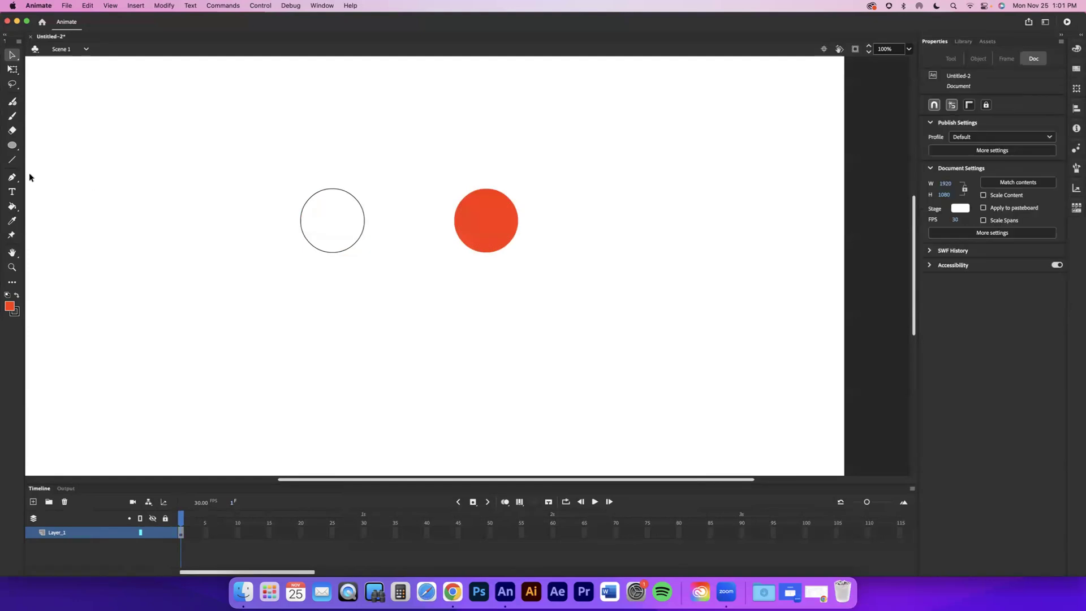
# Step: Fill the empty circle outline with red using the Paint Bucket, and add a black outline to the loose red fill with the Ink Bottle
pyautogui.click(12, 207)
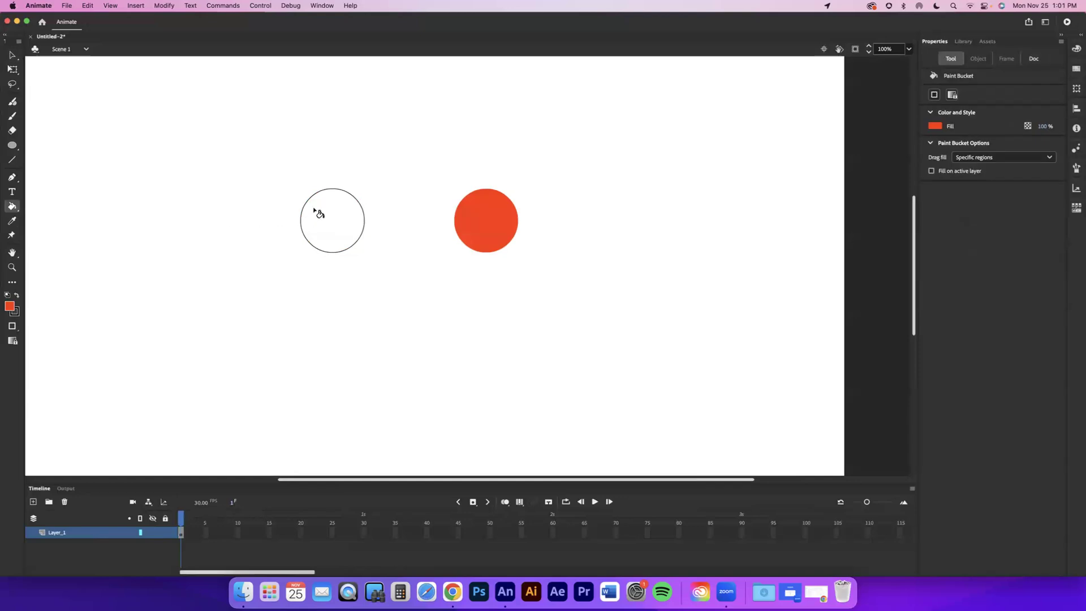
pyautogui.click(313, 224)
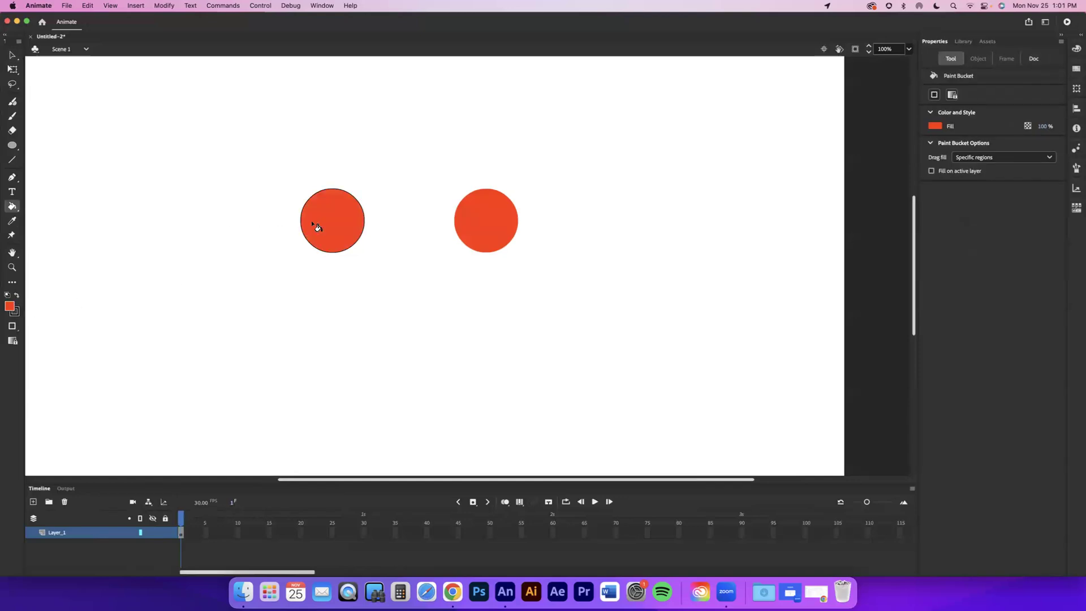
pyautogui.click(10, 207)
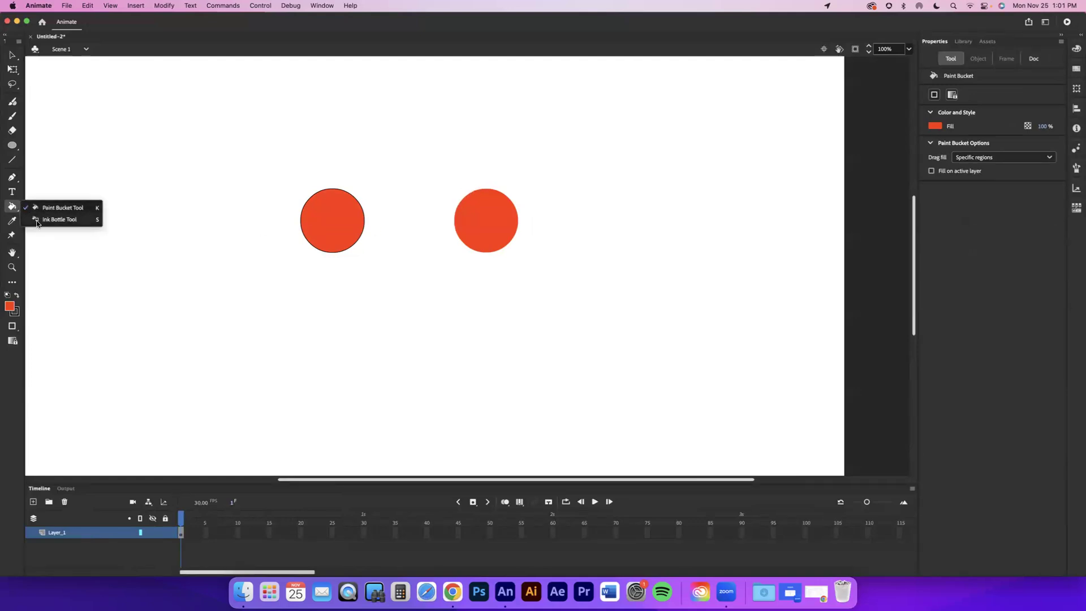
pyautogui.click(36, 219)
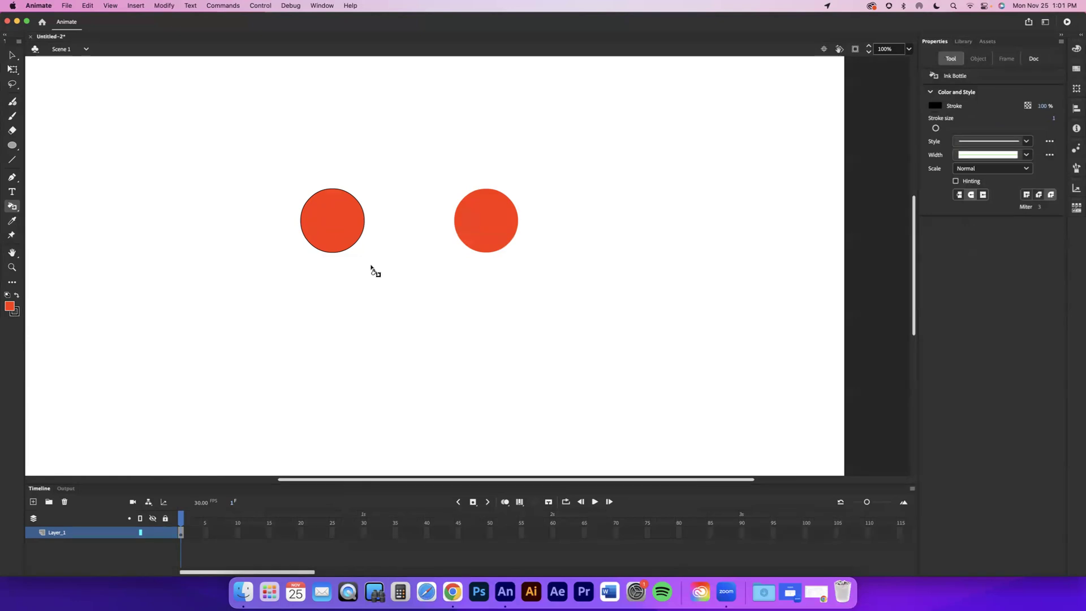
pyautogui.click(467, 248)
# Step: Recolor the left circle's outline orange with the Ink Bottle, and change it back to black #000000
pyautogui.click(14, 312)
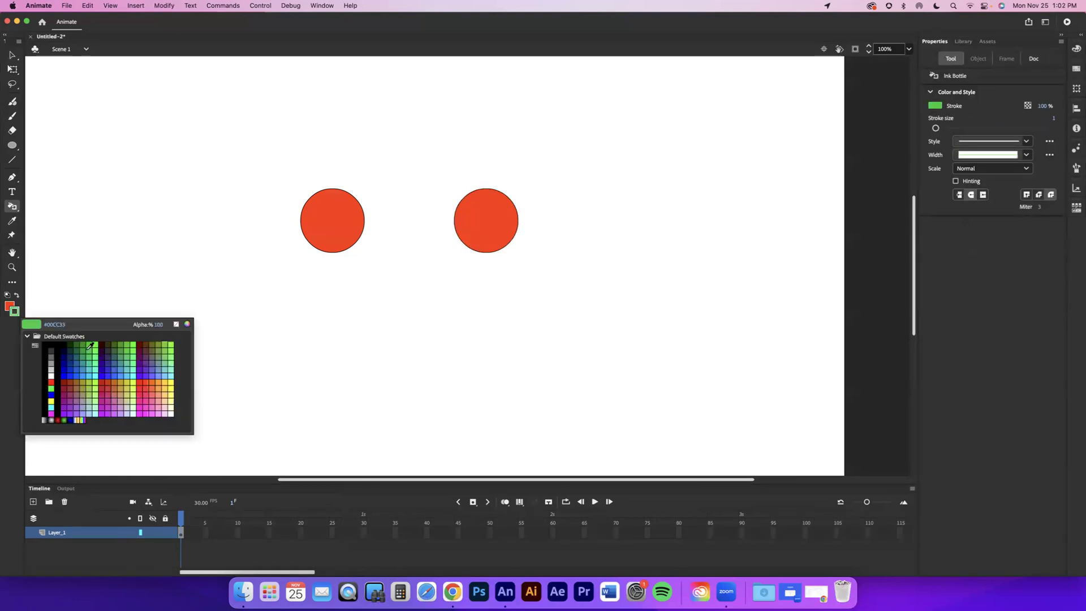
pyautogui.click(162, 379)
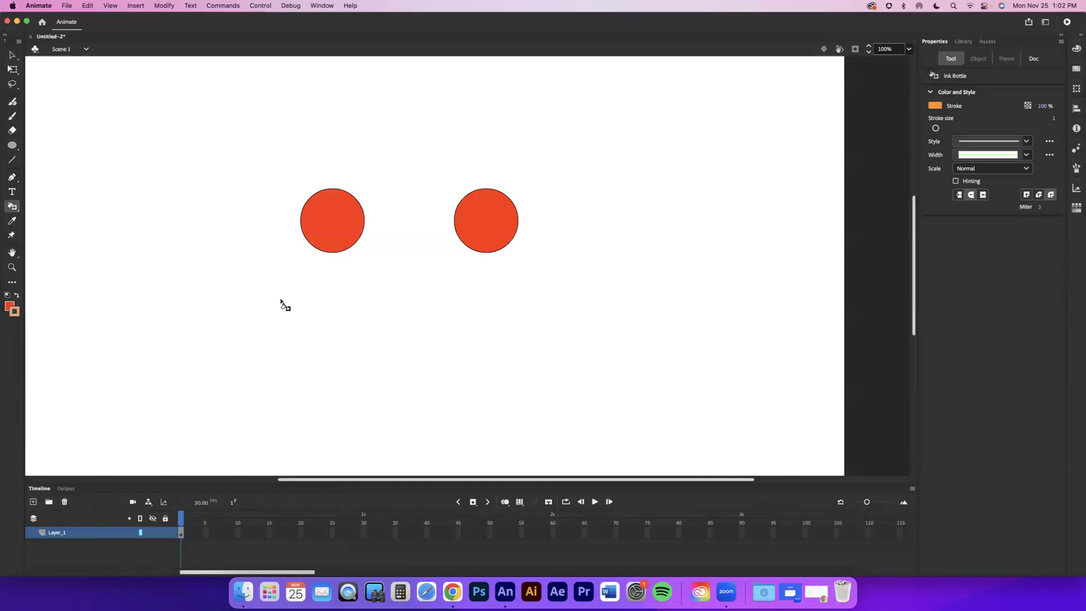
pyautogui.click(327, 253)
pyautogui.click(12, 312)
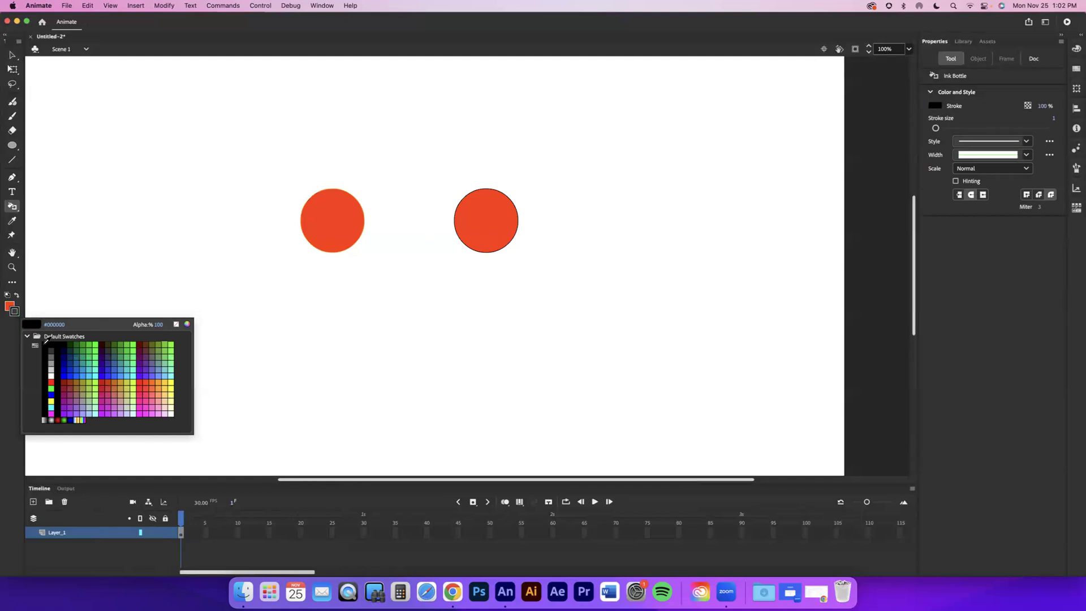
pyautogui.click(44, 343)
pyautogui.click(322, 252)
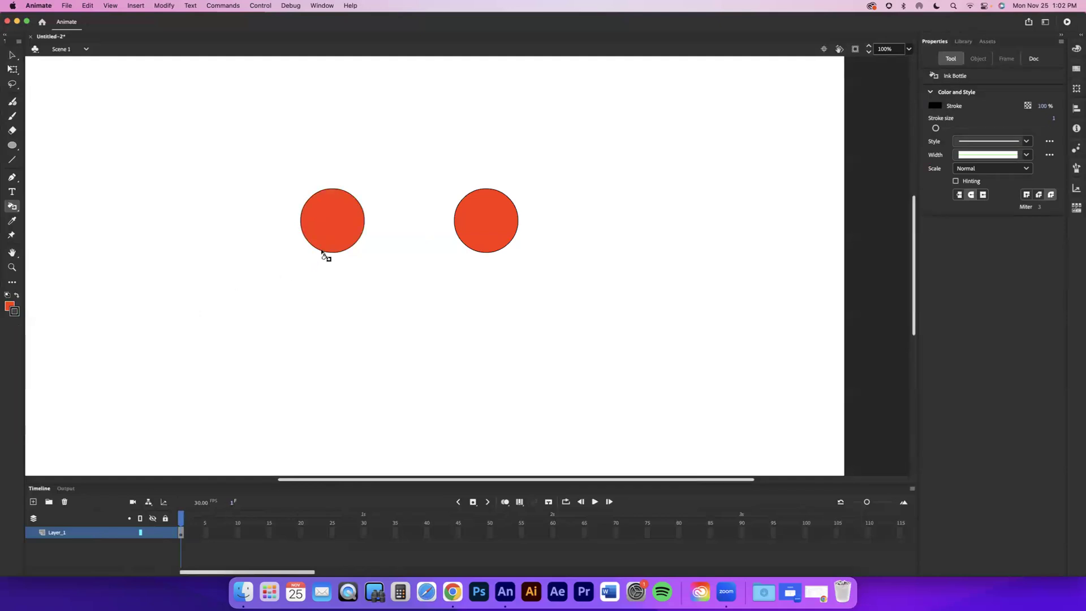
# Step: Delete the left circle's fill and outline together, keeping the other circle
pyautogui.click(11, 55)
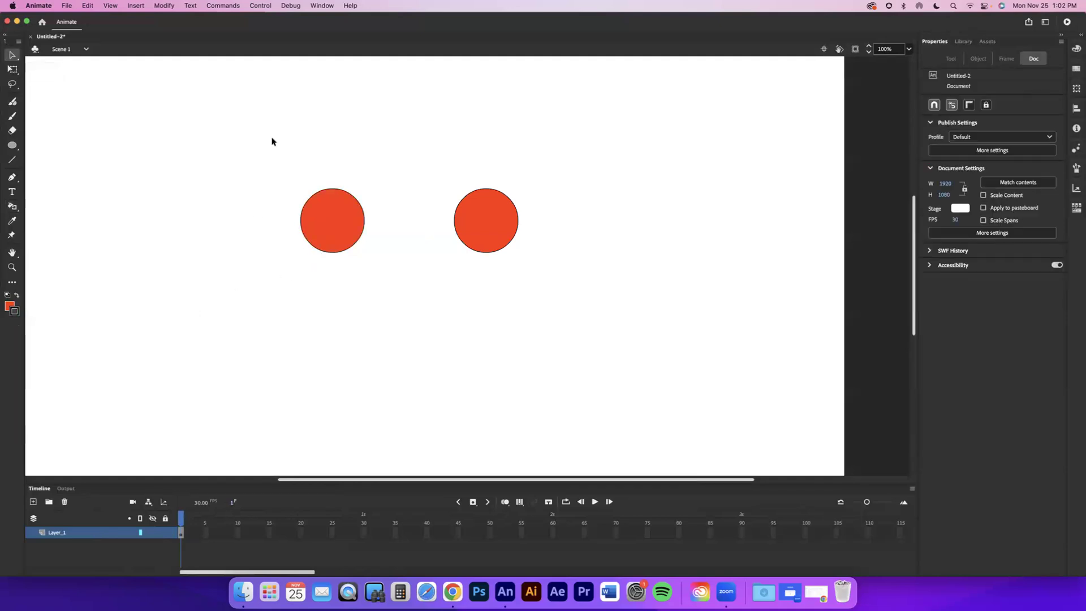
pyautogui.click(328, 198)
pyautogui.doubleClick(331, 208)
pyautogui.press('Delete')
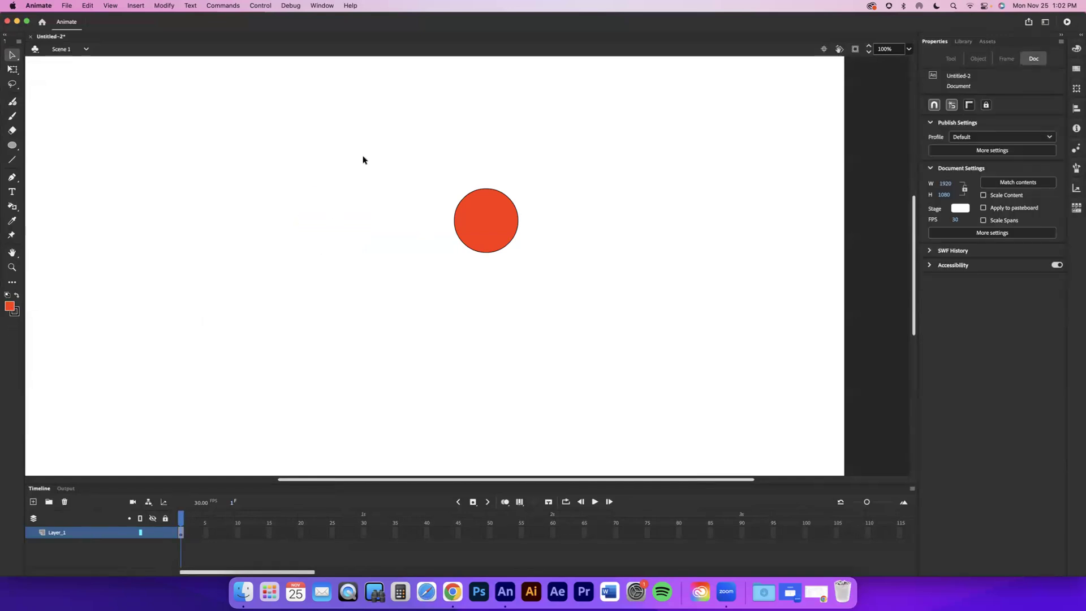
# Step: Select the remaining circle's fill and outline and center them horizontally on the stage with Align
pyautogui.moveTo(413, 151); pyautogui.dragTo(566, 294)
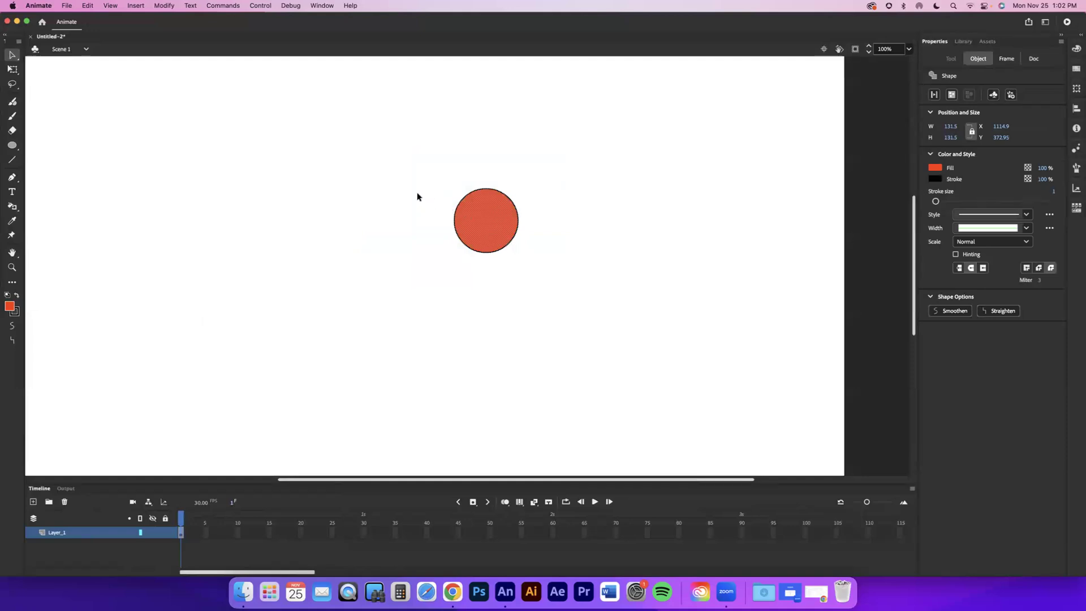
pyautogui.click(322, 6)
pyautogui.click(344, 265)
pyautogui.moveTo(976, 102); pyautogui.dragTo(601, 109)
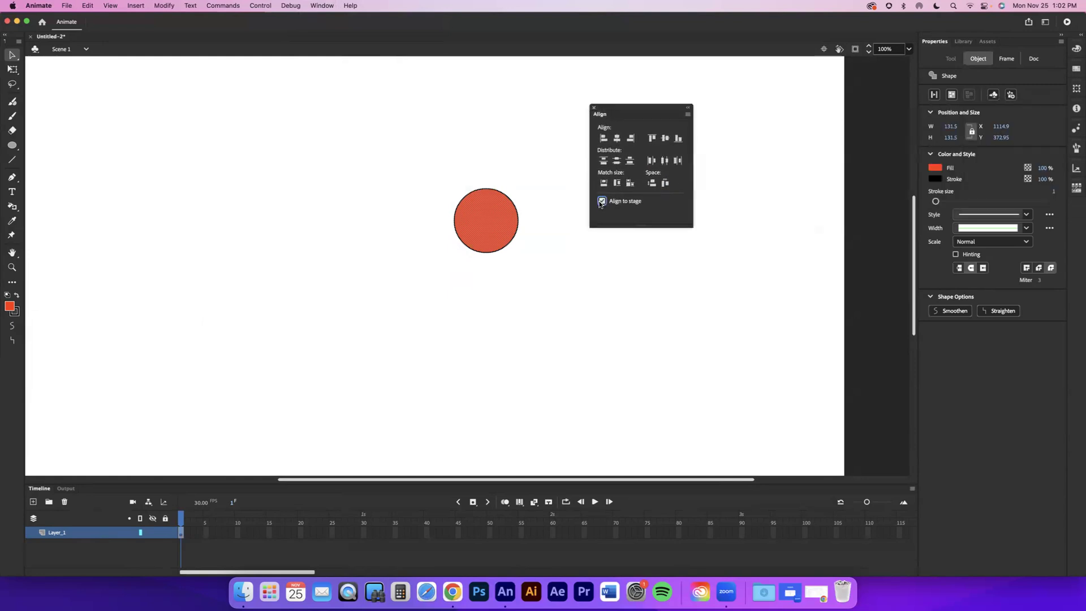
pyautogui.click(616, 138)
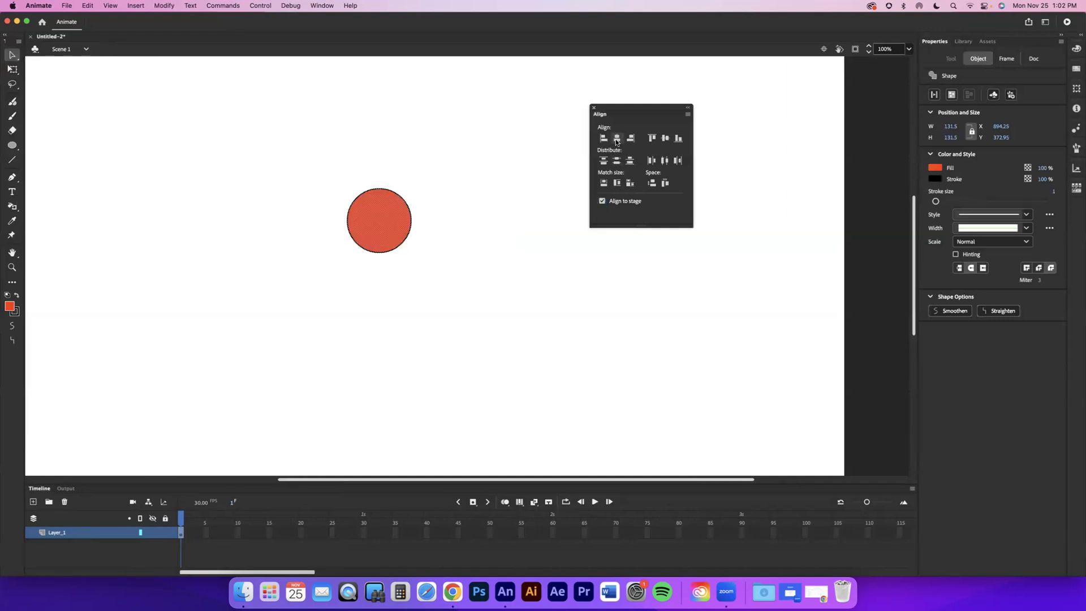
pyautogui.click(595, 109)
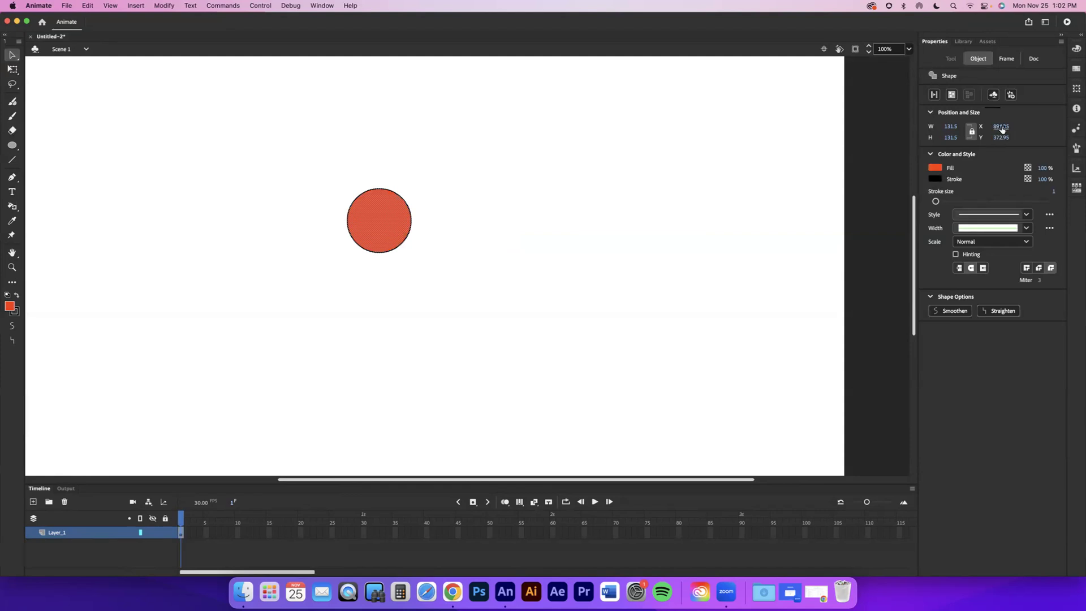
# Step: Set the circle's vertical position to Y 154, keeping it horizontally centered at X 894.25
pyautogui.moveTo(1004, 130); pyautogui.dragTo(892, 139)
pyautogui.press('super+z')
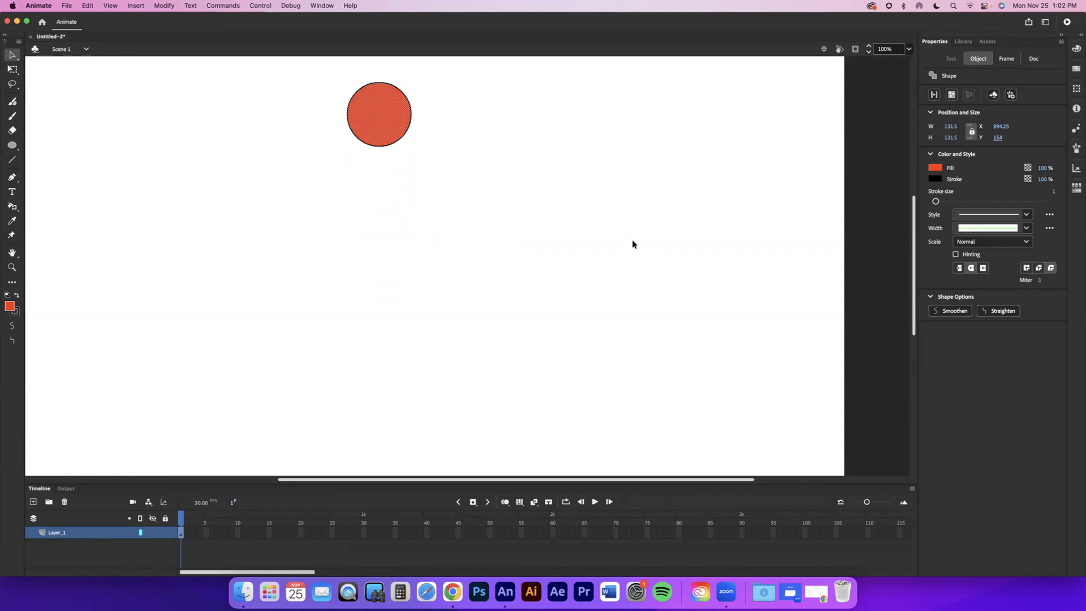
pyautogui.press('super+minus')
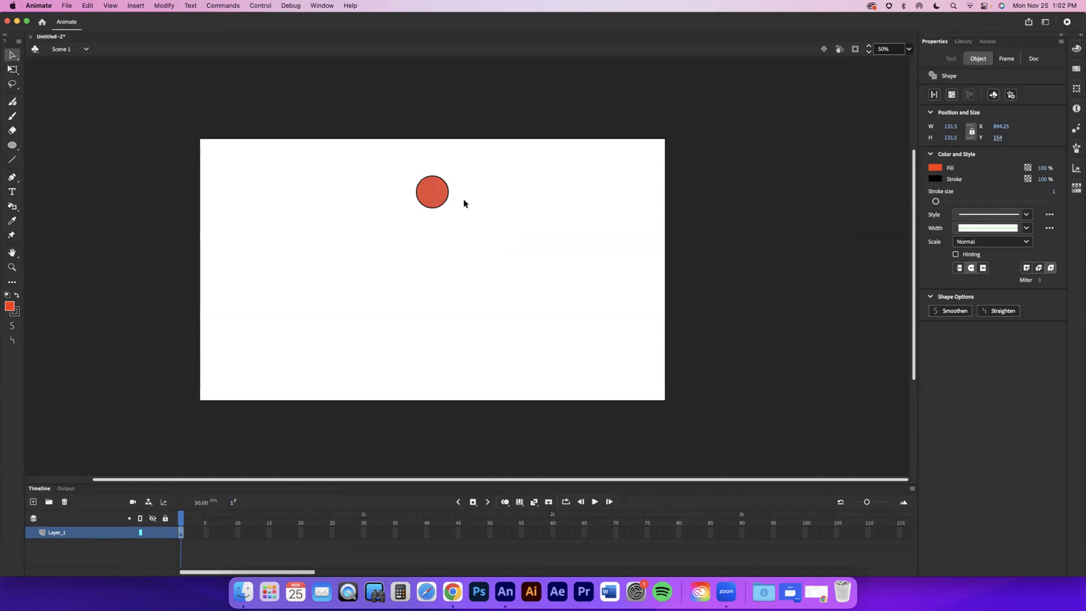
# Step: Detach the Library from the docked group and float it beside the stage
pyautogui.click(964, 42)
pyautogui.moveTo(965, 43); pyautogui.dragTo(723, 107)
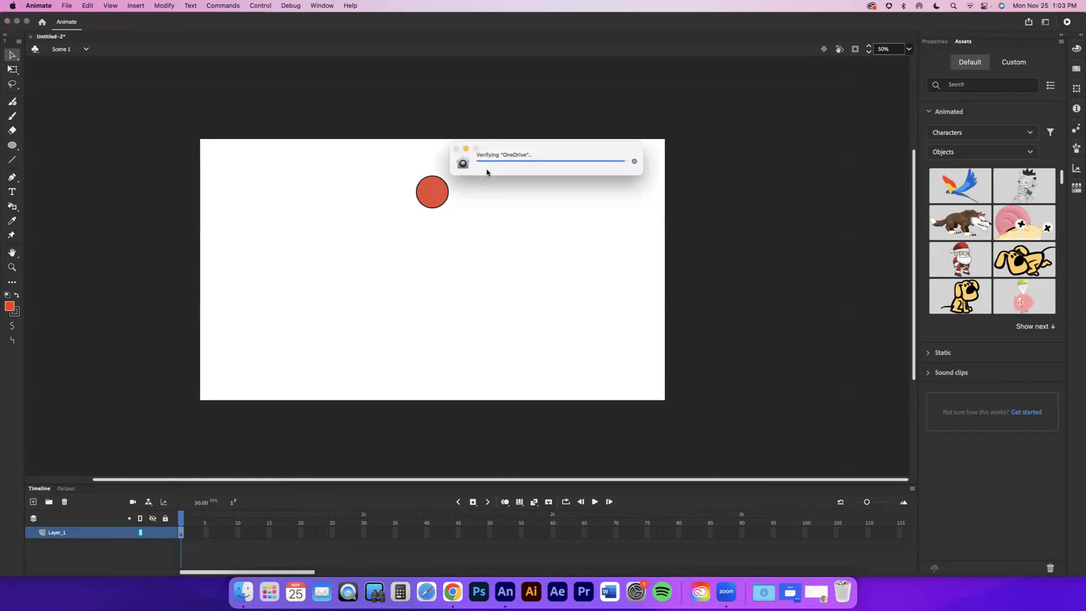
pyautogui.moveTo(719, 104); pyautogui.dragTo(721, 102)
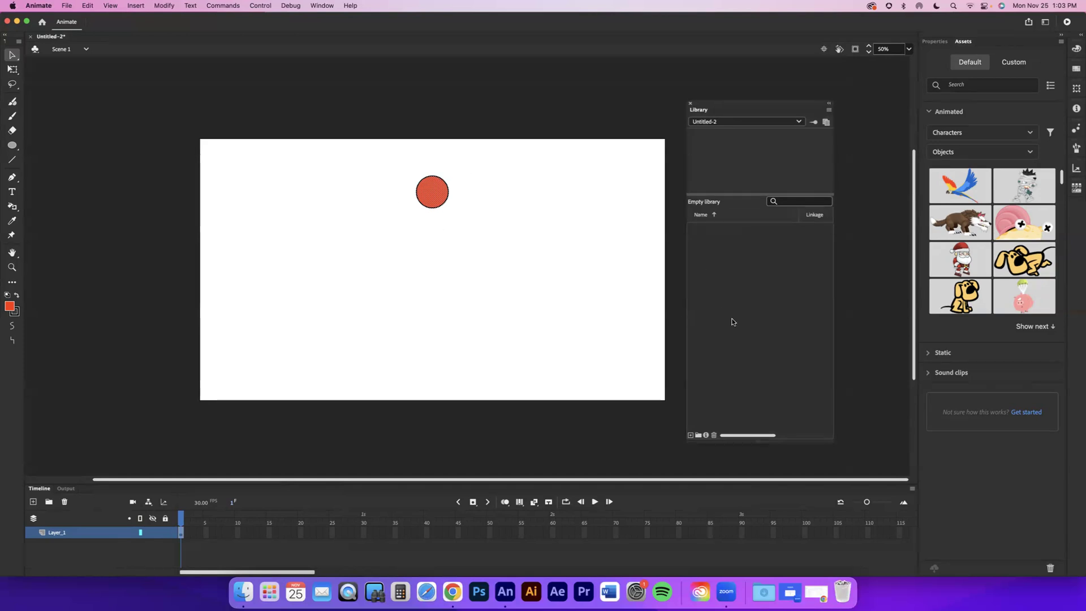
pyautogui.moveTo(737, 106); pyautogui.dragTo(732, 102)
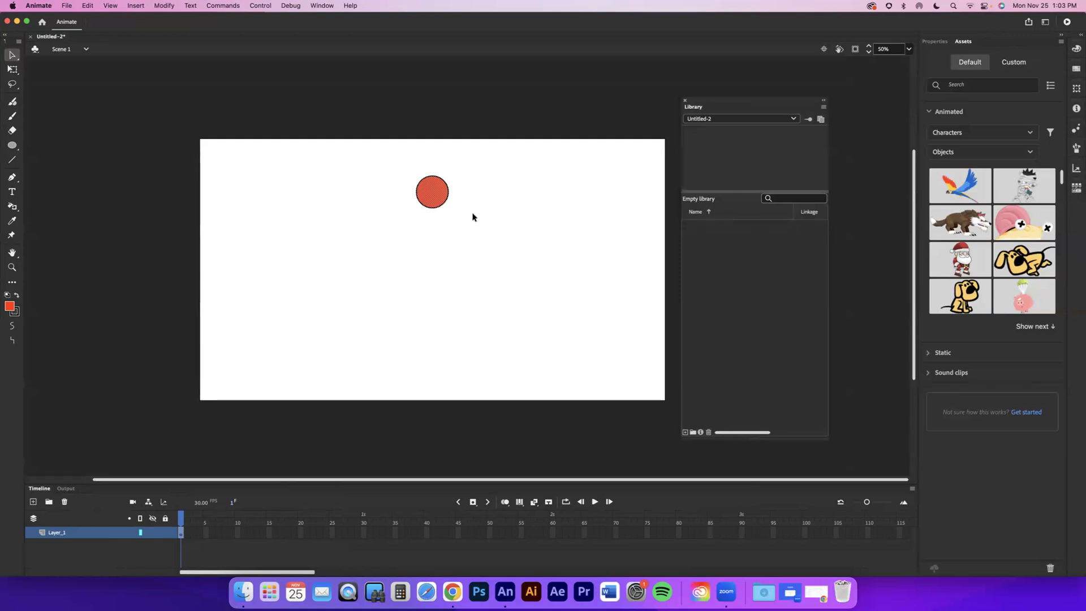
pyautogui.rightClick(428, 193)
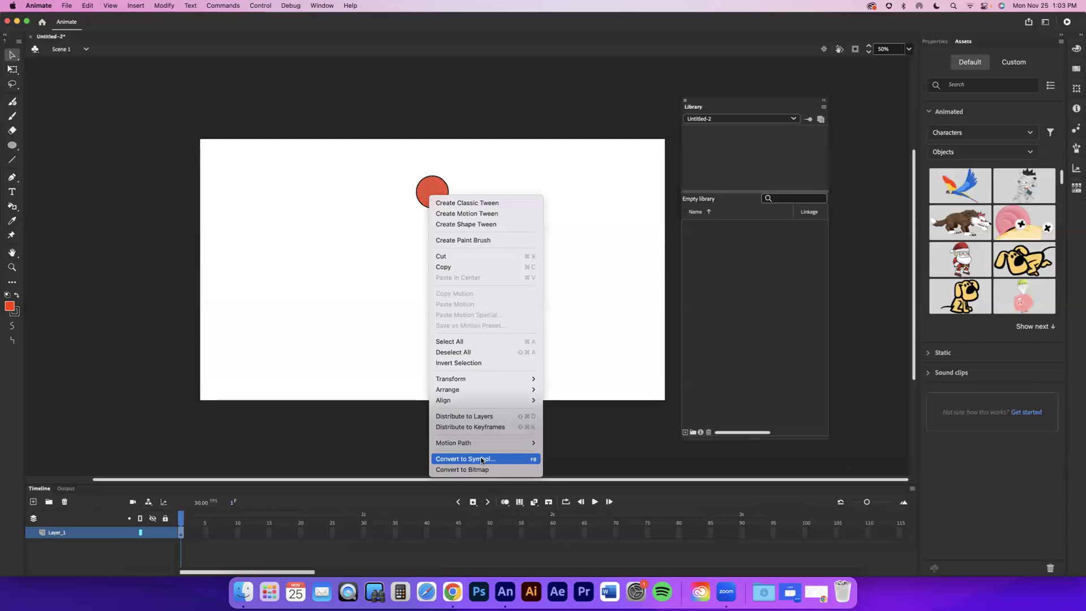
pyautogui.click(363, 311)
pyautogui.click(399, 205)
pyautogui.click(429, 194)
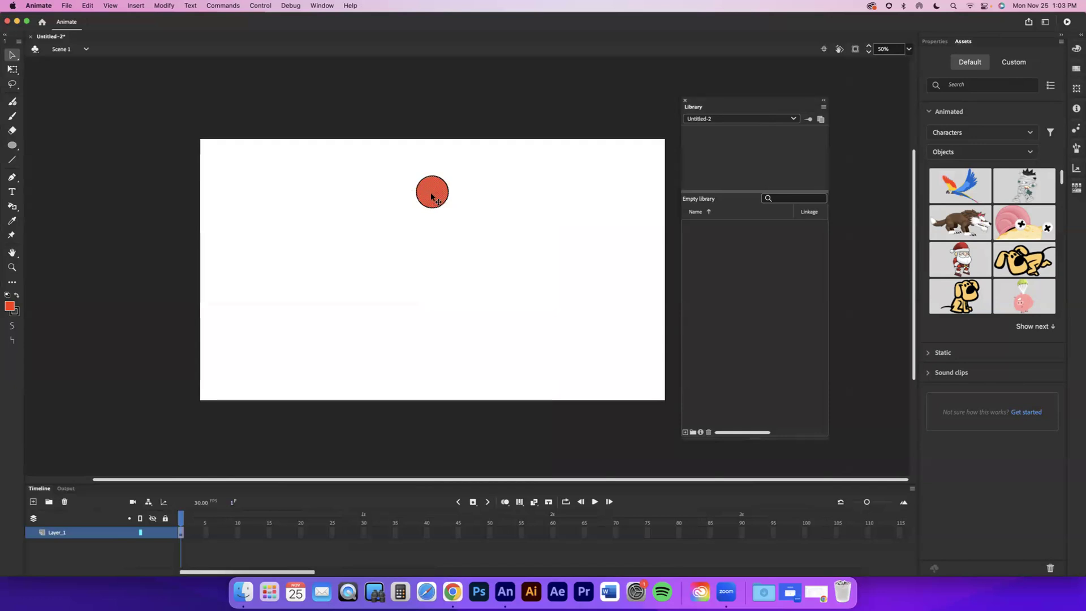
# Step: Convert the selected red circle to a Graphic symbol named "ball" and show the instance's object properties
pyautogui.rightClick(431, 199)
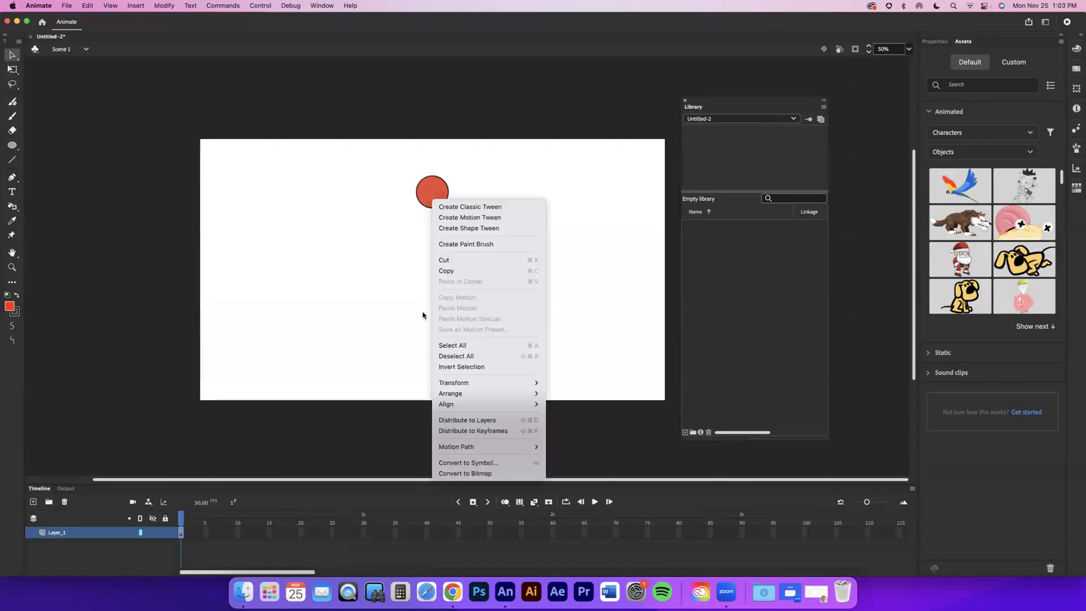
pyautogui.click(473, 464)
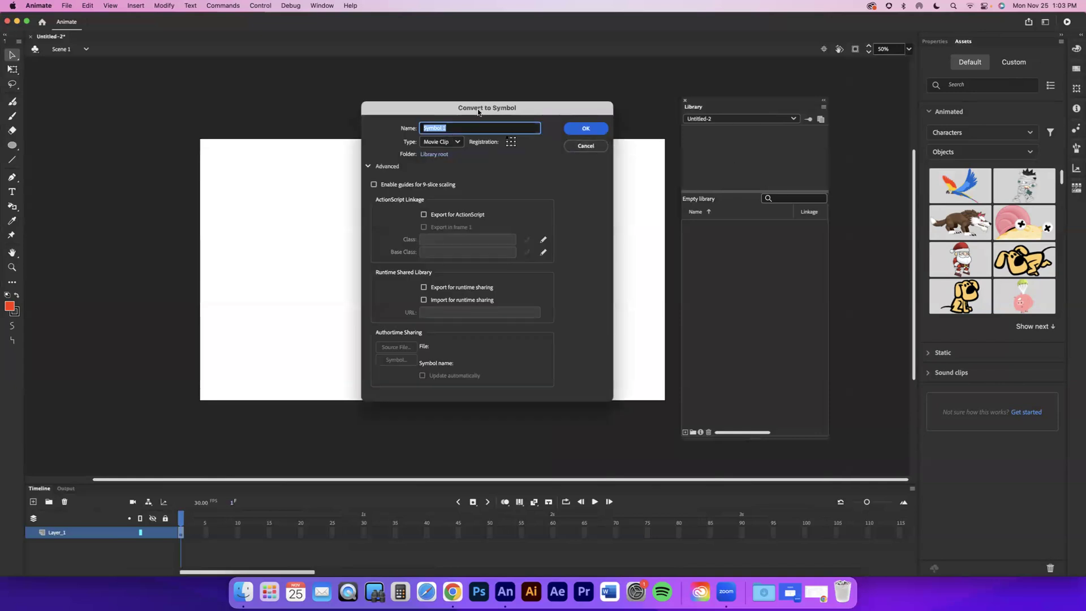
pyautogui.moveTo(478, 109); pyautogui.dragTo(503, 110)
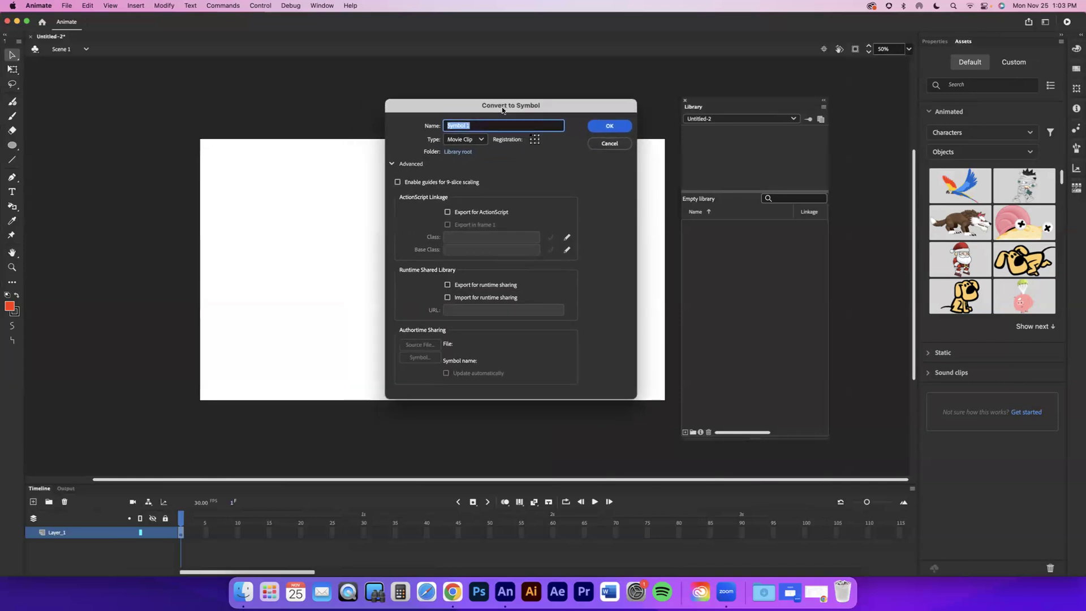
pyautogui.click(480, 140)
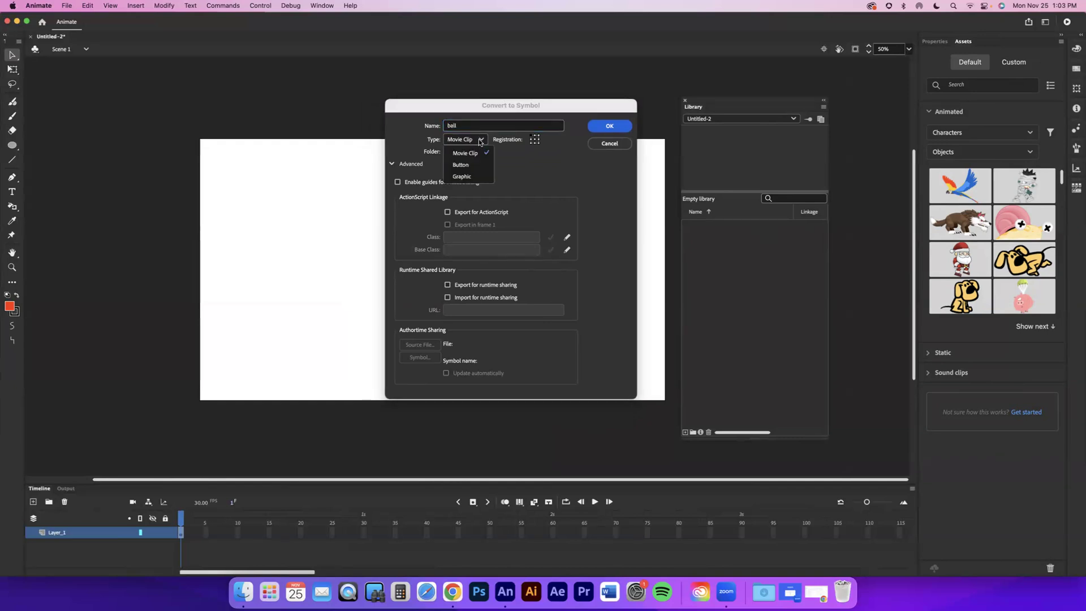
pyautogui.click(461, 177)
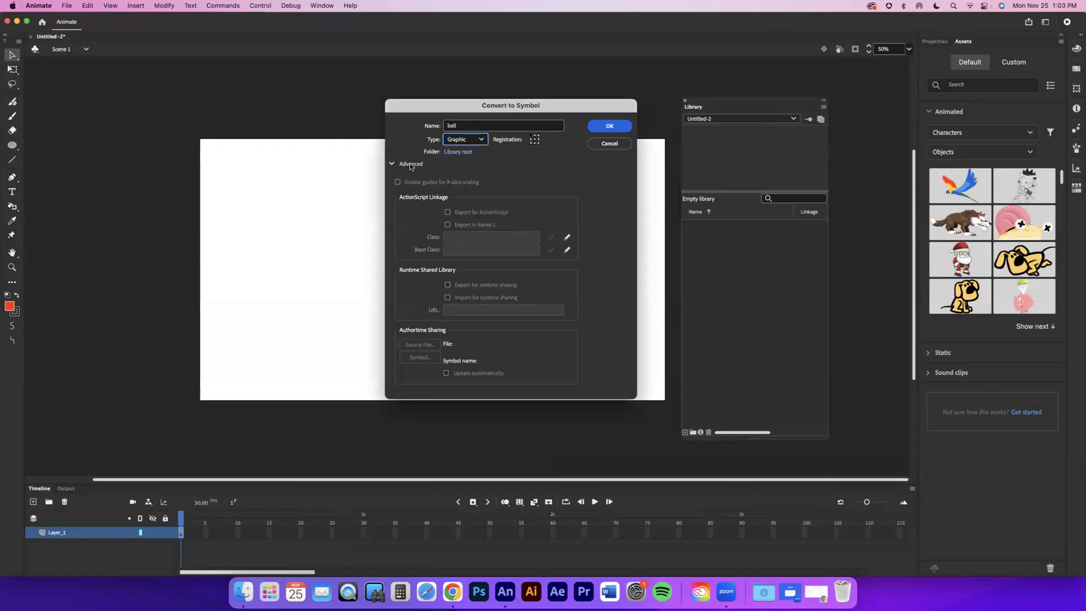
pyautogui.click(391, 164)
pyautogui.click(391, 164)
pyautogui.click(391, 164)
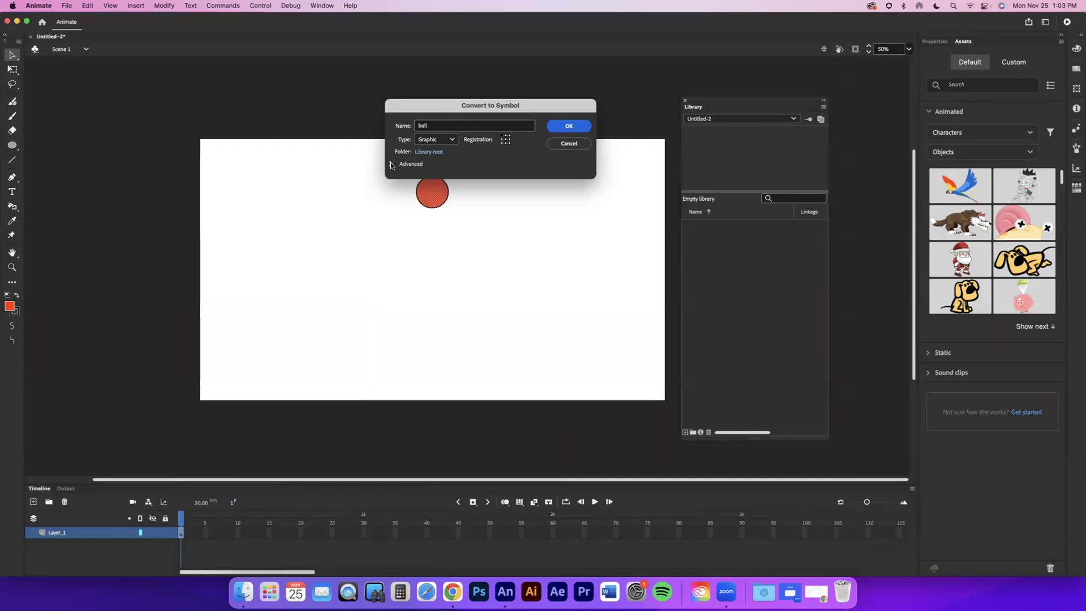
pyautogui.moveTo(458, 105); pyautogui.dragTo(476, 72)
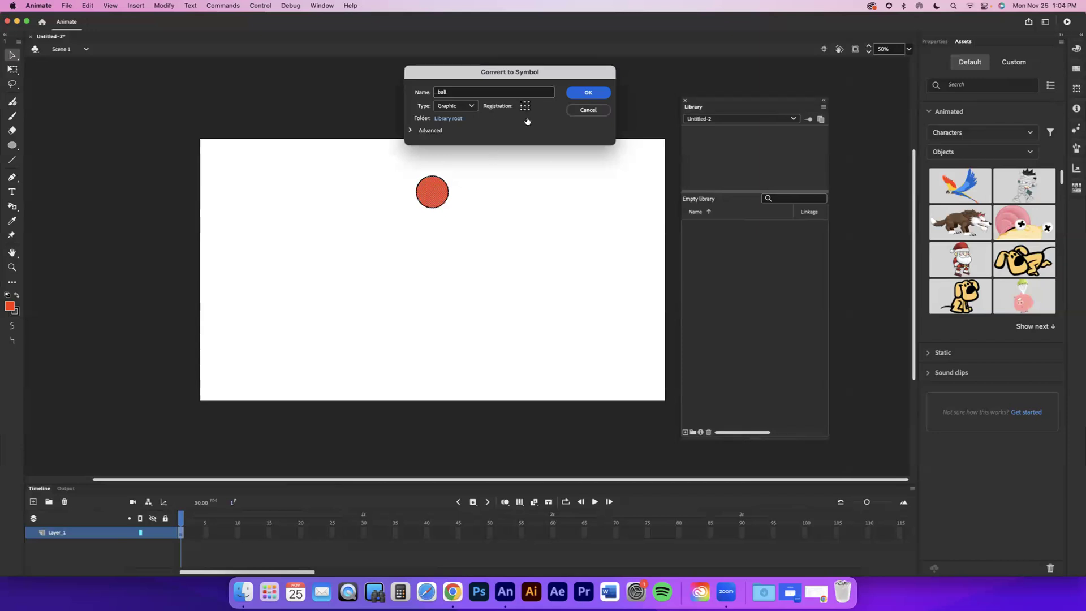
pyautogui.click(587, 92)
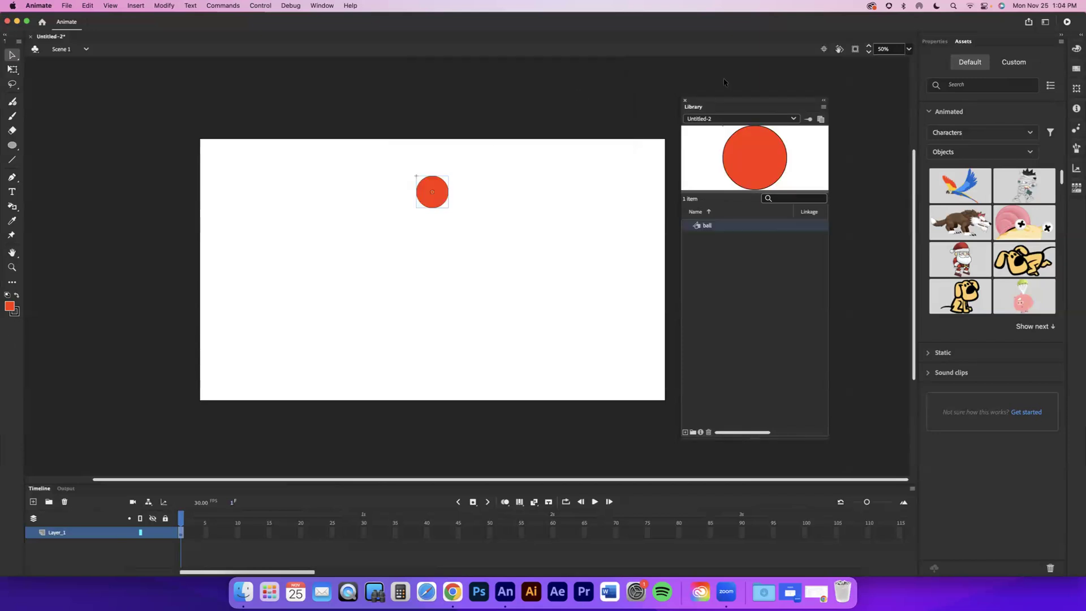
pyautogui.click(935, 41)
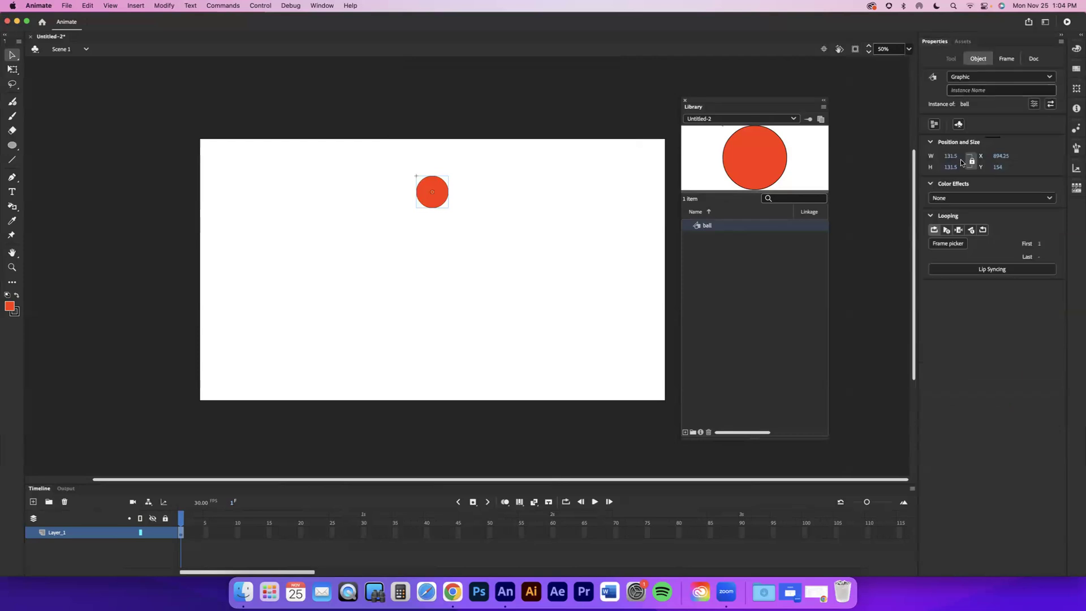
# Step: Set the ball instance's position to X 0, Y 0, then shift it so its center sits at the stage's upper-left corner
pyautogui.click(1001, 155)
pyautogui.write('0')
pyautogui.press('Tab')
pyautogui.write('0')
pyautogui.press('Tab')
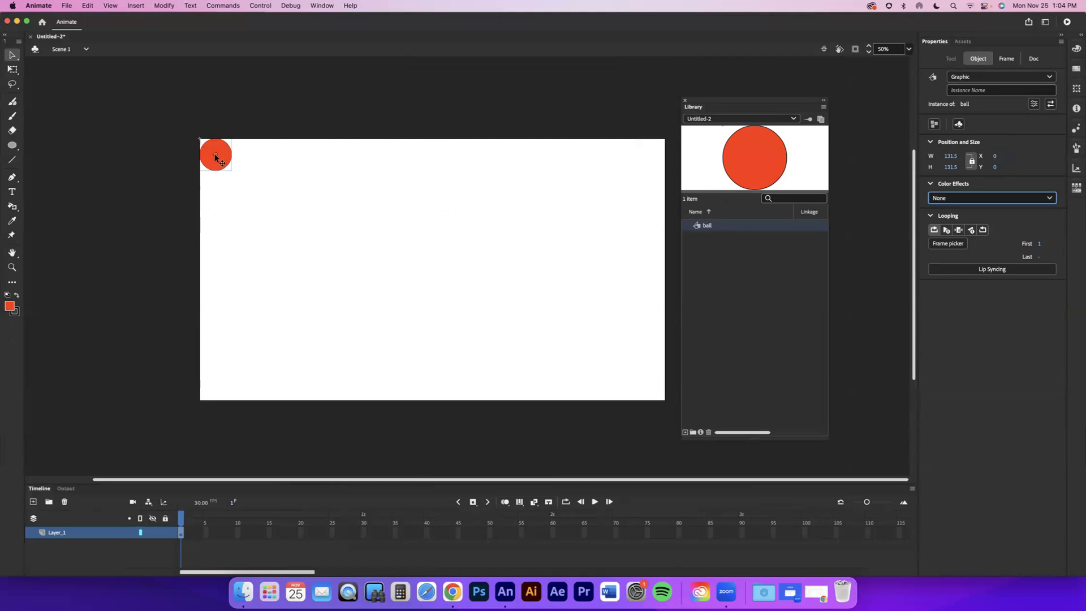
pyautogui.moveTo(215, 156); pyautogui.dragTo(200, 143)
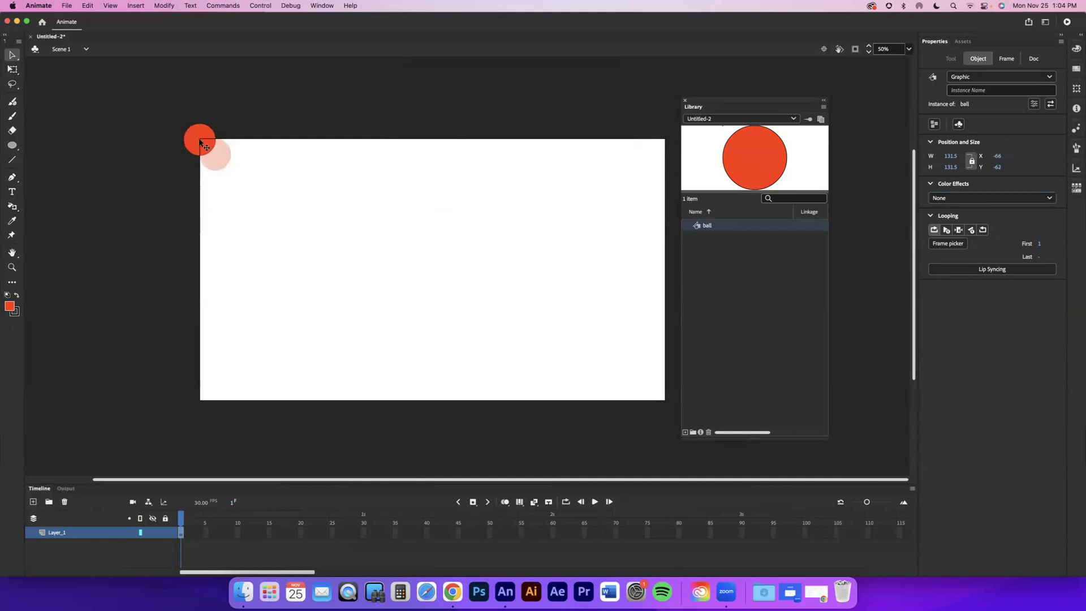
# Step: Undo the last position changes made to the ball instance
pyautogui.press('super+z')
pyautogui.press('super+z')
pyautogui.press('super+z')
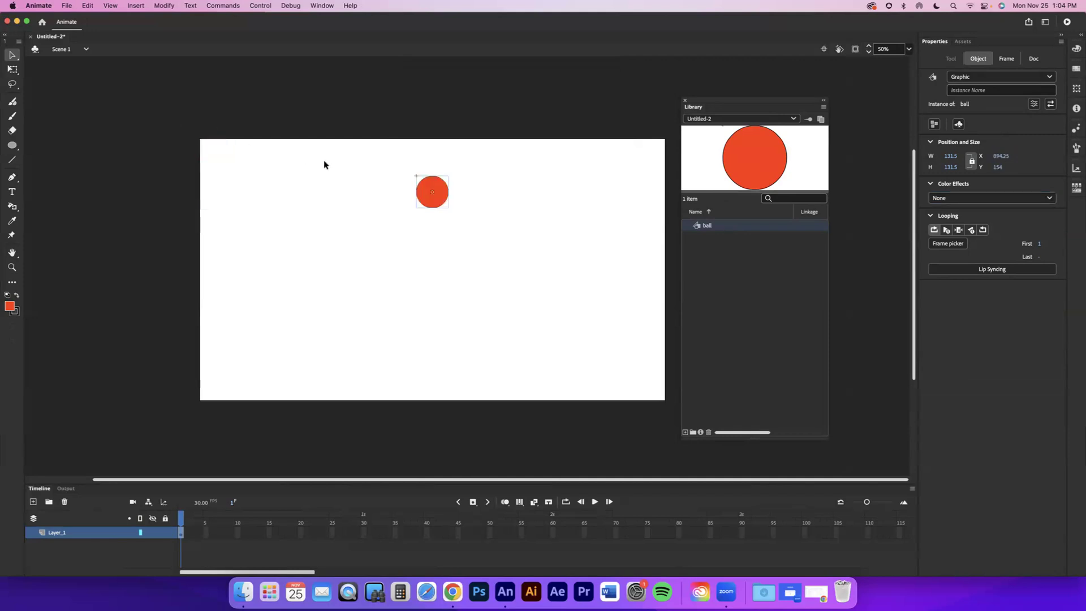
# Step: Place four more instances of the ball symbol from the Library on the right half of the stage
pyautogui.click(496, 210)
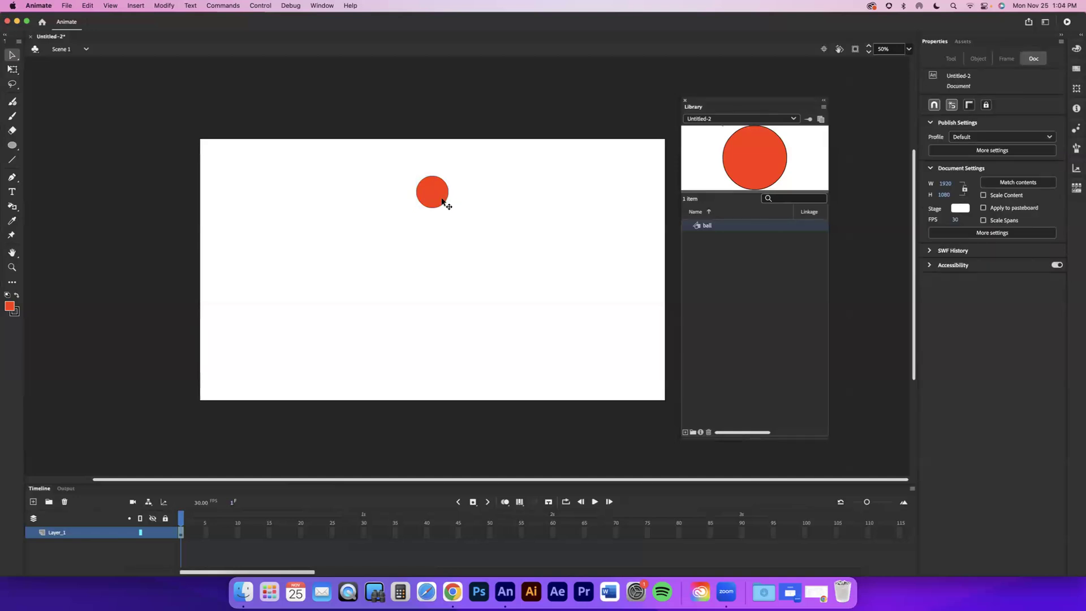
pyautogui.click(439, 198)
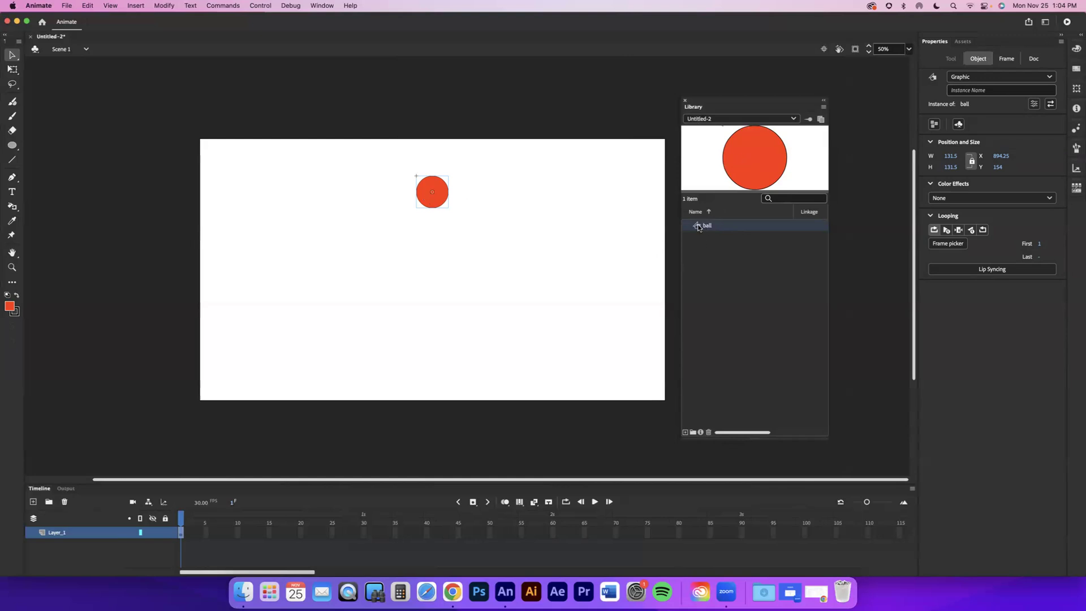
pyautogui.moveTo(741, 158); pyautogui.dragTo(583, 204)
pyautogui.moveTo(578, 265); pyautogui.dragTo(578, 266)
pyautogui.moveTo(723, 185); pyautogui.dragTo(508, 276)
pyautogui.moveTo(600, 298); pyautogui.dragTo(528, 332)
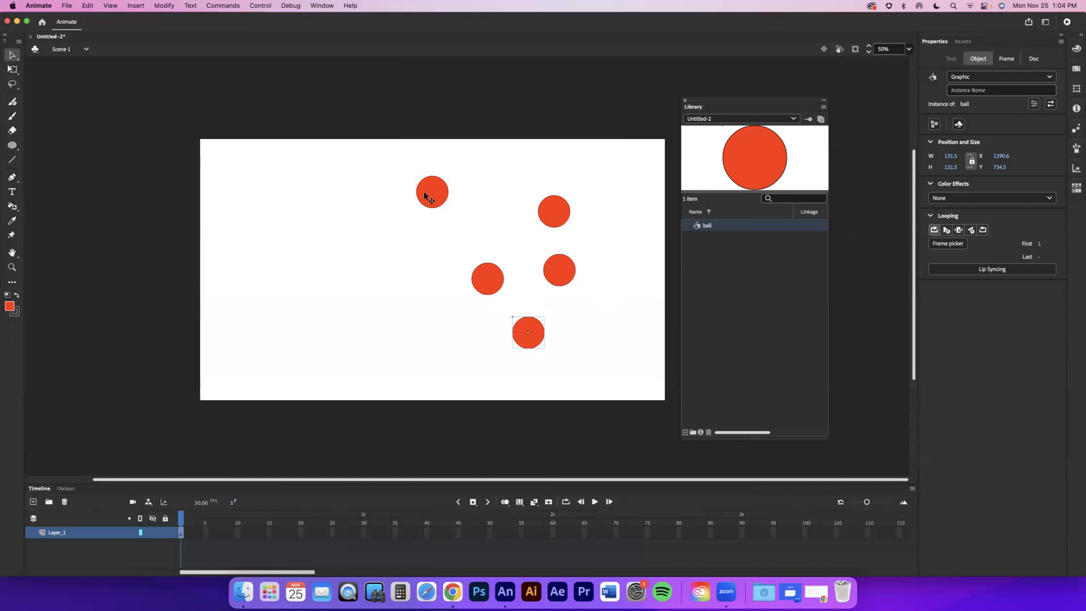
# Step: Arrange the four new ball instances in a loose vertical column near the stage's right side
pyautogui.moveTo(501, 283); pyautogui.dragTo(609, 320)
pyautogui.moveTo(539, 331); pyautogui.dragTo(580, 356)
pyautogui.moveTo(583, 317); pyautogui.dragTo(556, 317)
pyautogui.moveTo(556, 225); pyautogui.dragTo(556, 232)
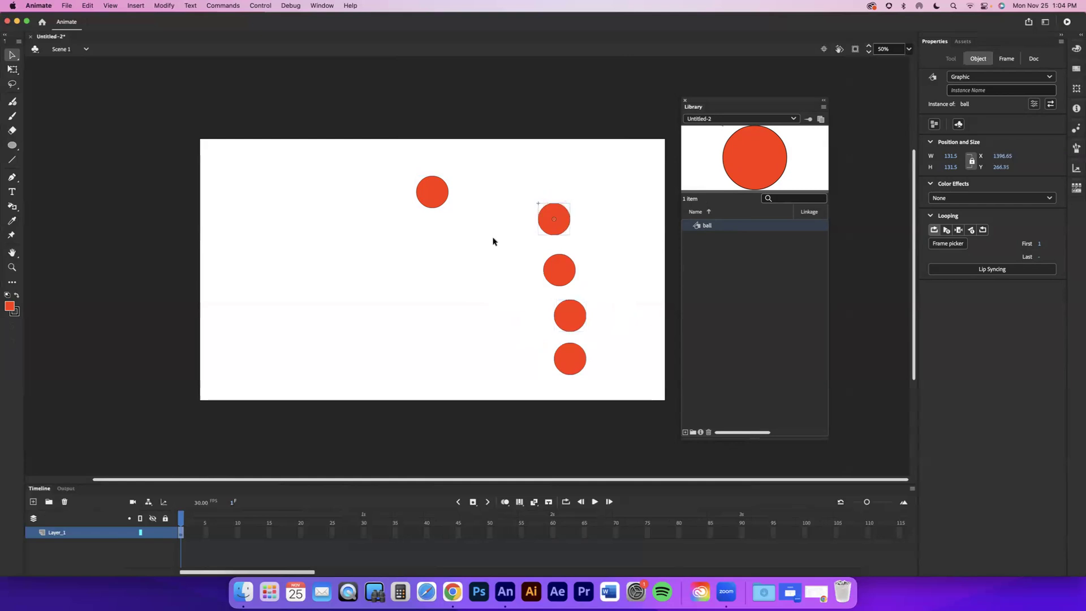
# Step: Enter and leave the original ball's symbol editing mode to compare it with the Scene 1 view
pyautogui.click(450, 195)
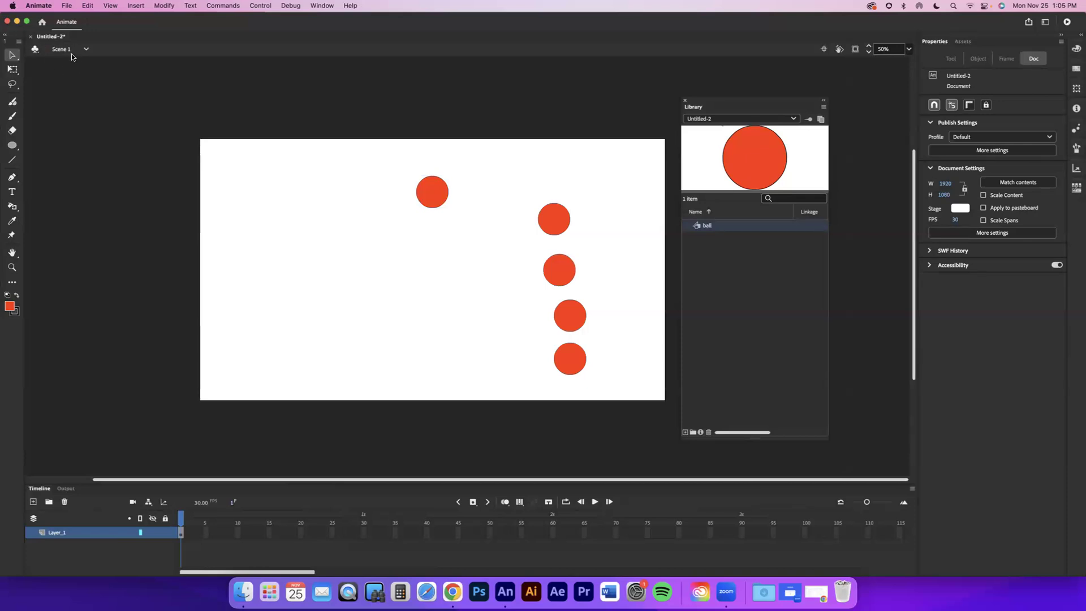
pyautogui.click(431, 192)
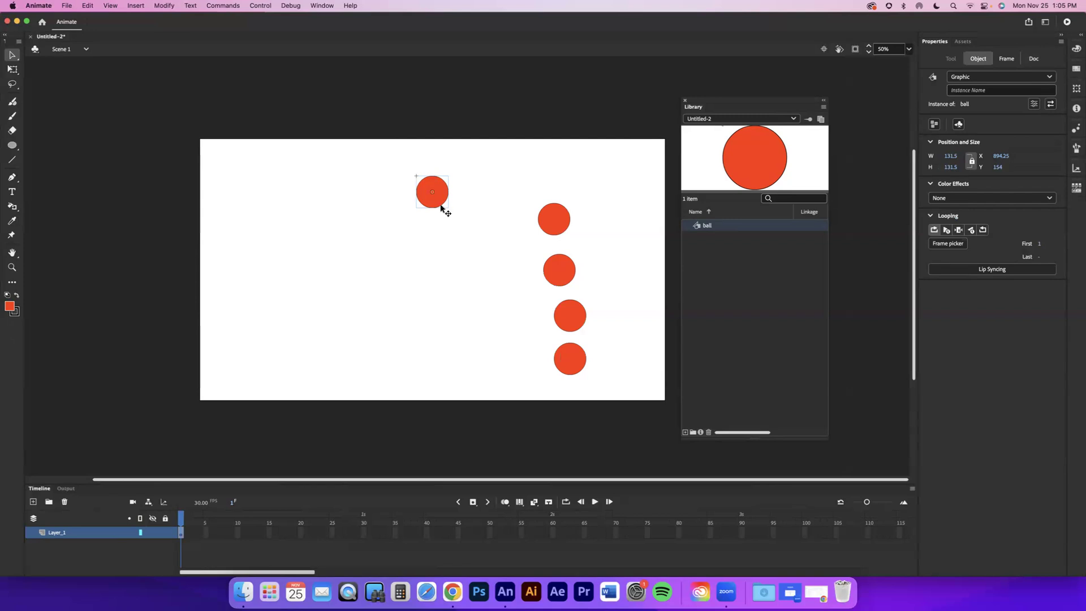
pyautogui.doubleClick(437, 200)
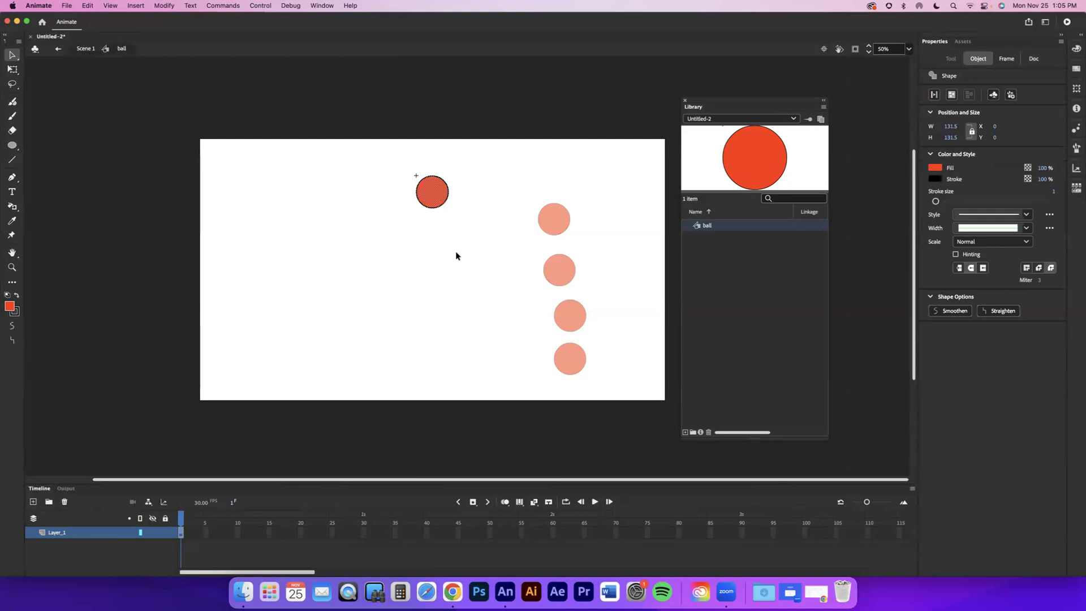
pyautogui.doubleClick(482, 264)
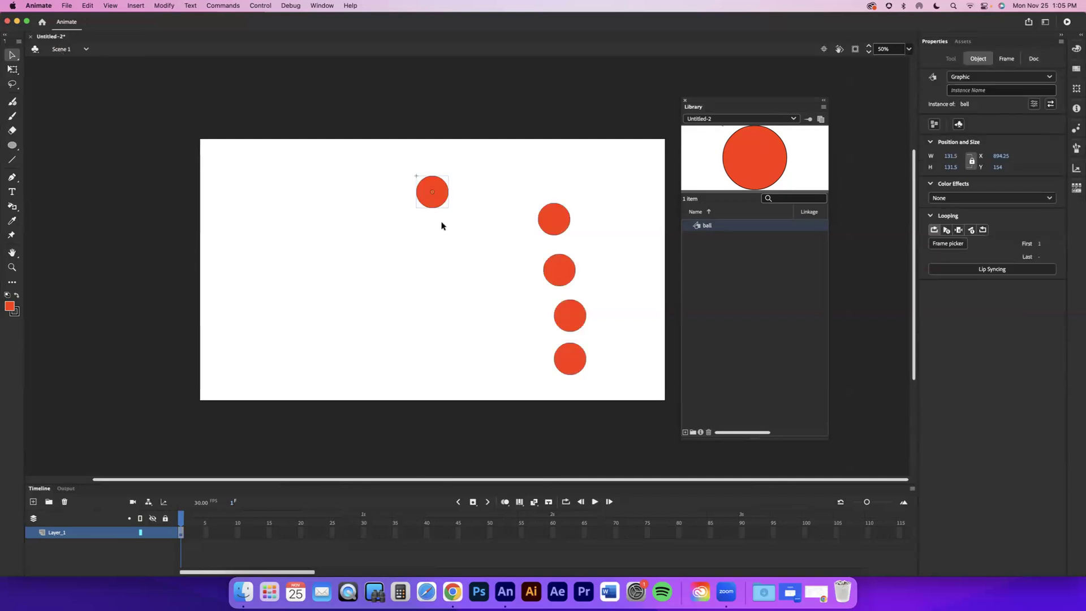
pyautogui.doubleClick(433, 203)
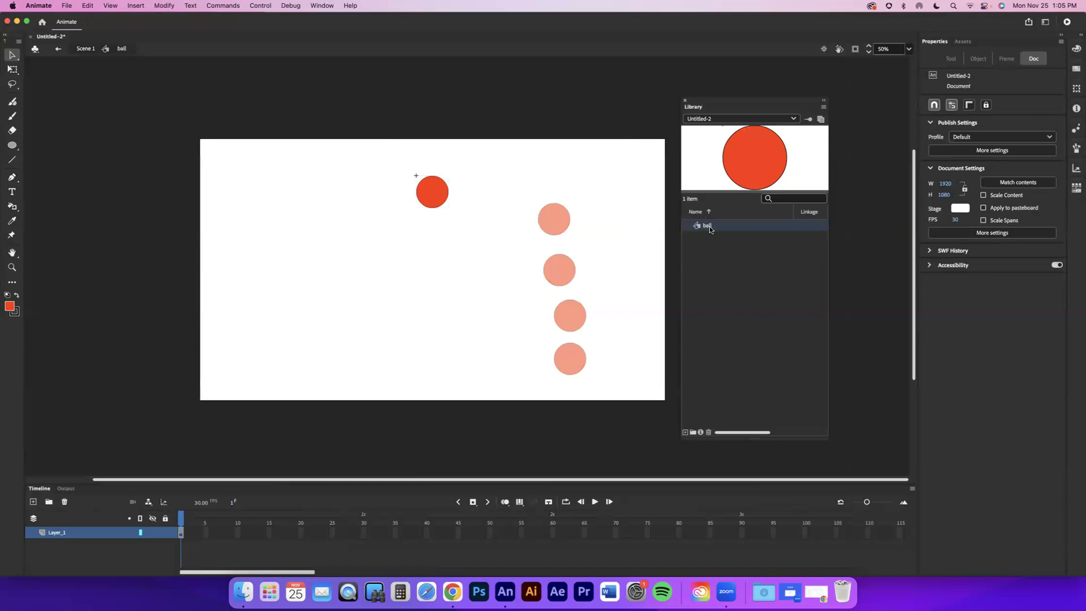
pyautogui.doubleClick(461, 262)
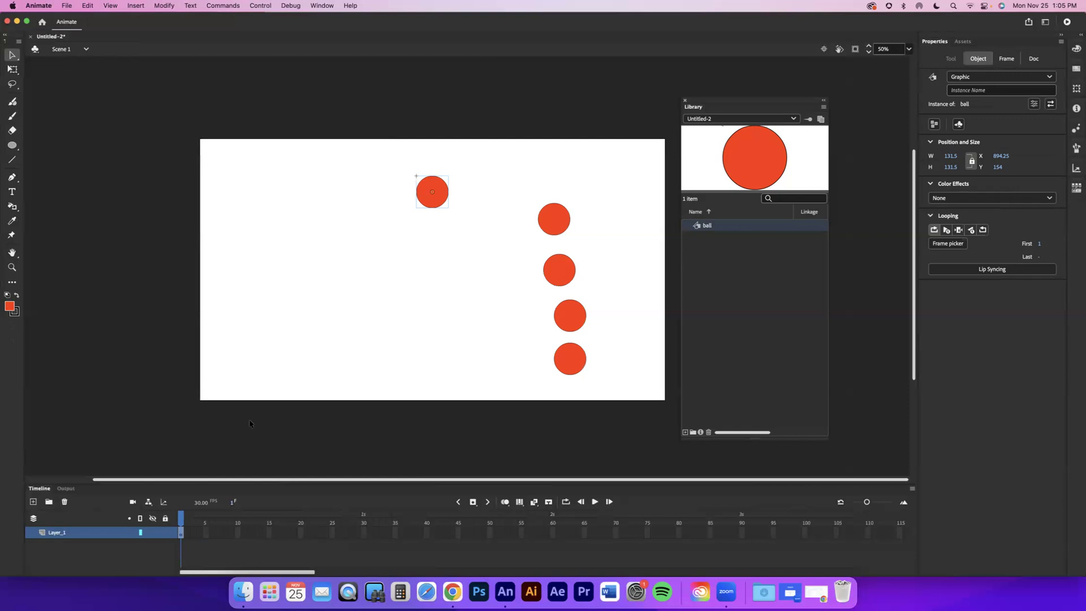
pyautogui.hotkey('ctrl', 'Up')
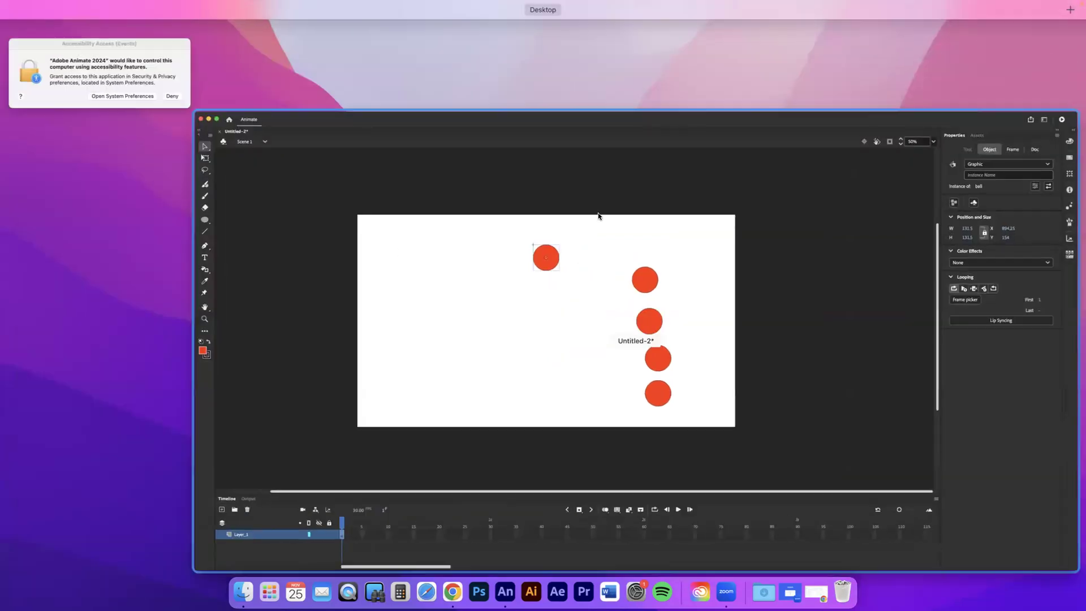
pyautogui.click(600, 216)
# Step: Extend Layer_1 inside the ball symbol to frame 15 and compare the symbol's timeline with Scene 1's
pyautogui.doubleClick(433, 195)
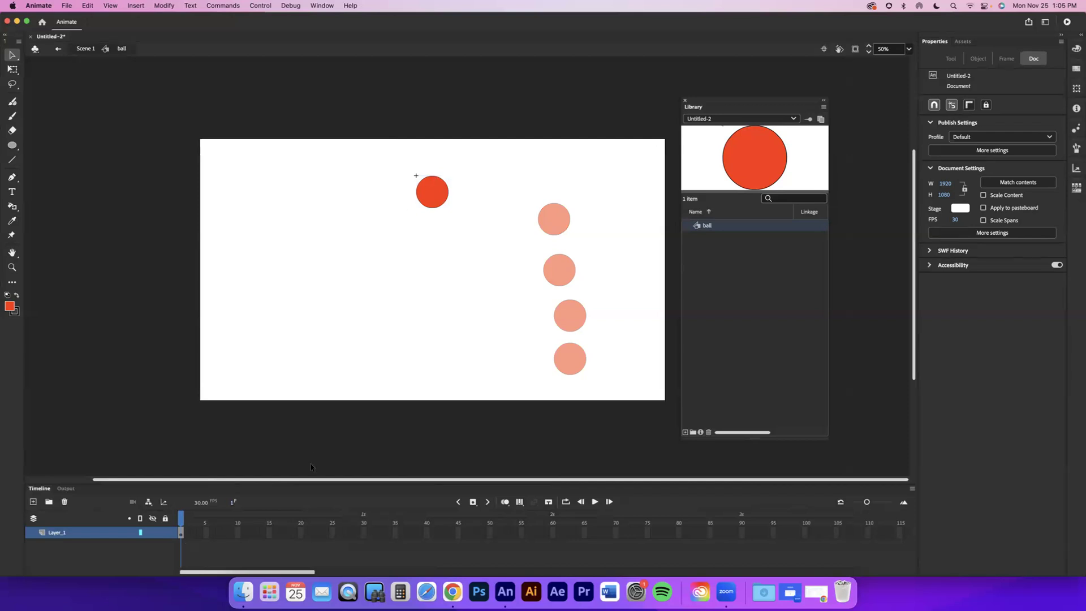
pyautogui.rightClick(269, 535)
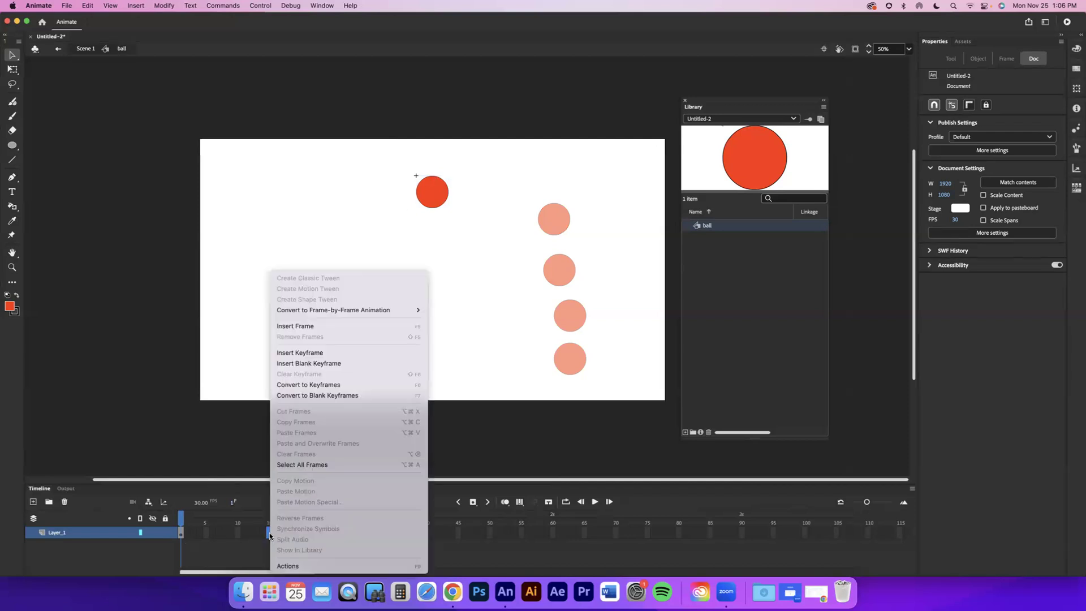
pyautogui.click(284, 326)
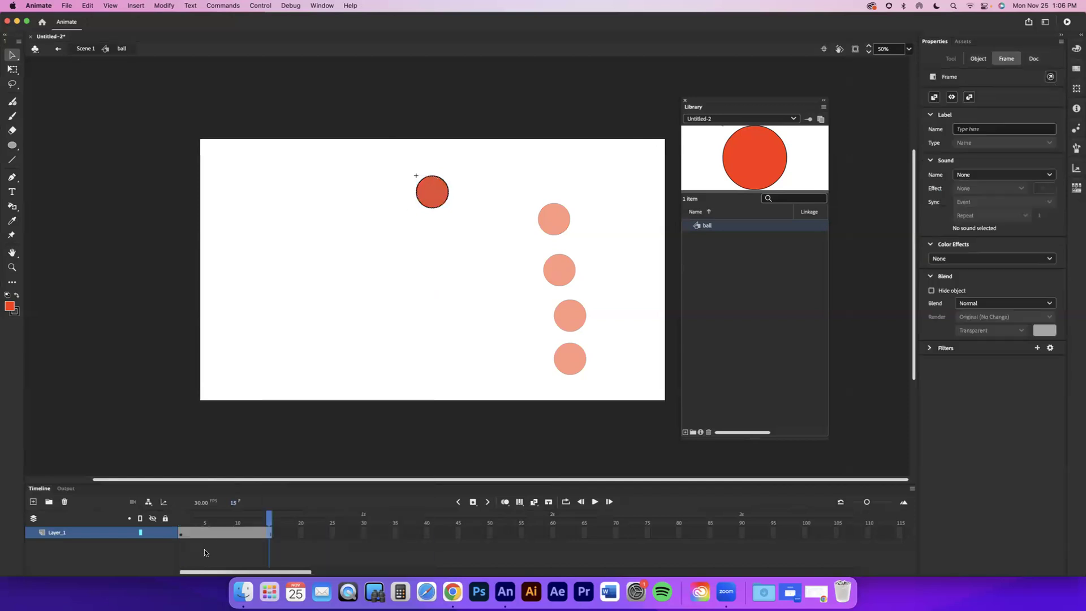
pyautogui.moveTo(270, 520); pyautogui.dragTo(181, 519)
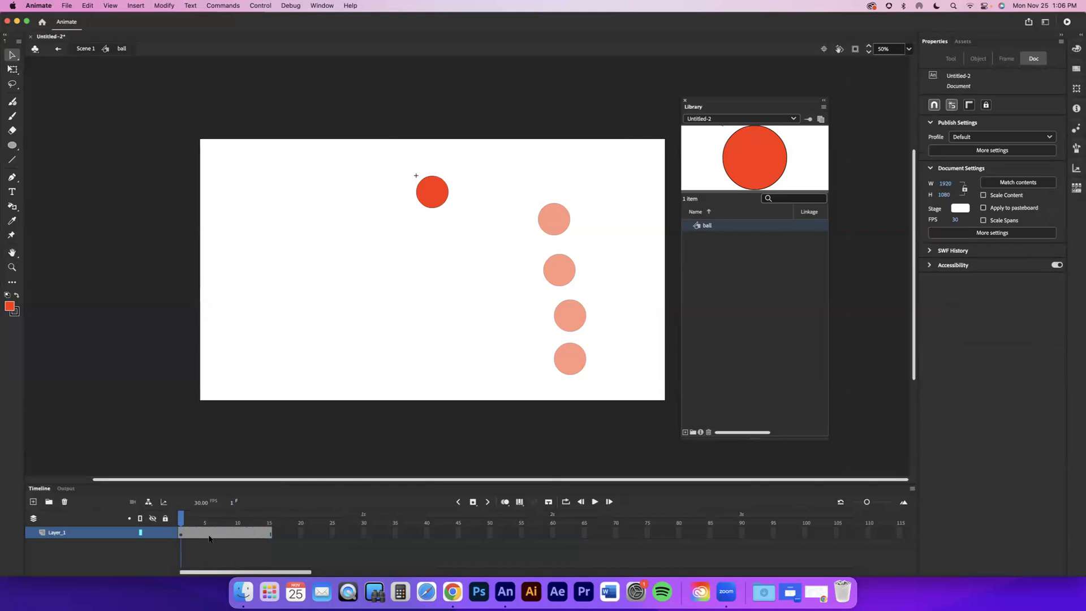
pyautogui.doubleClick(425, 334)
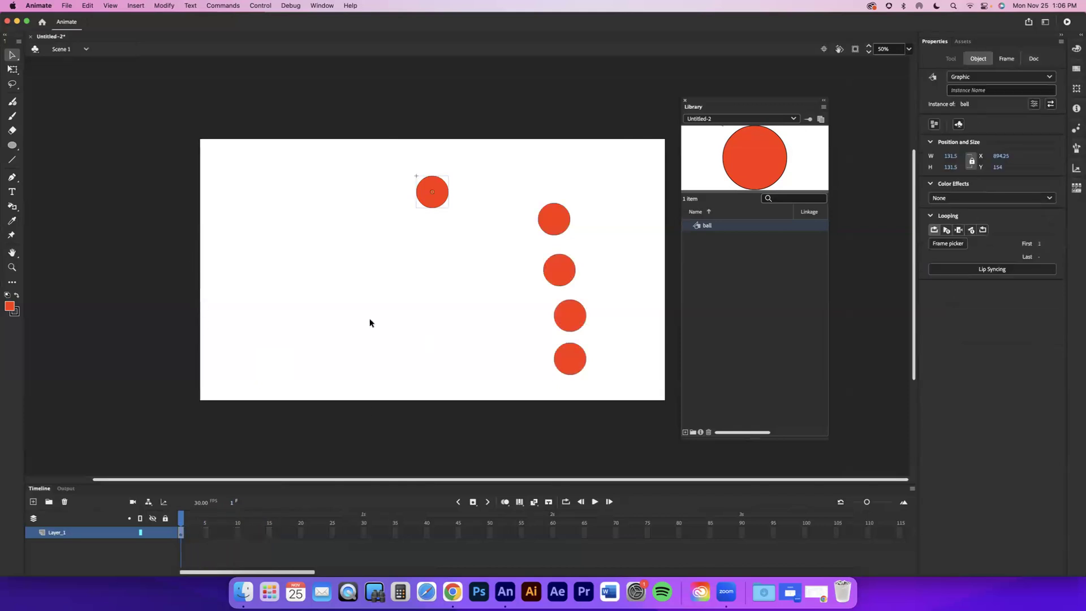
pyautogui.doubleClick(420, 197)
pyautogui.moveTo(184, 515); pyautogui.dragTo(268, 514)
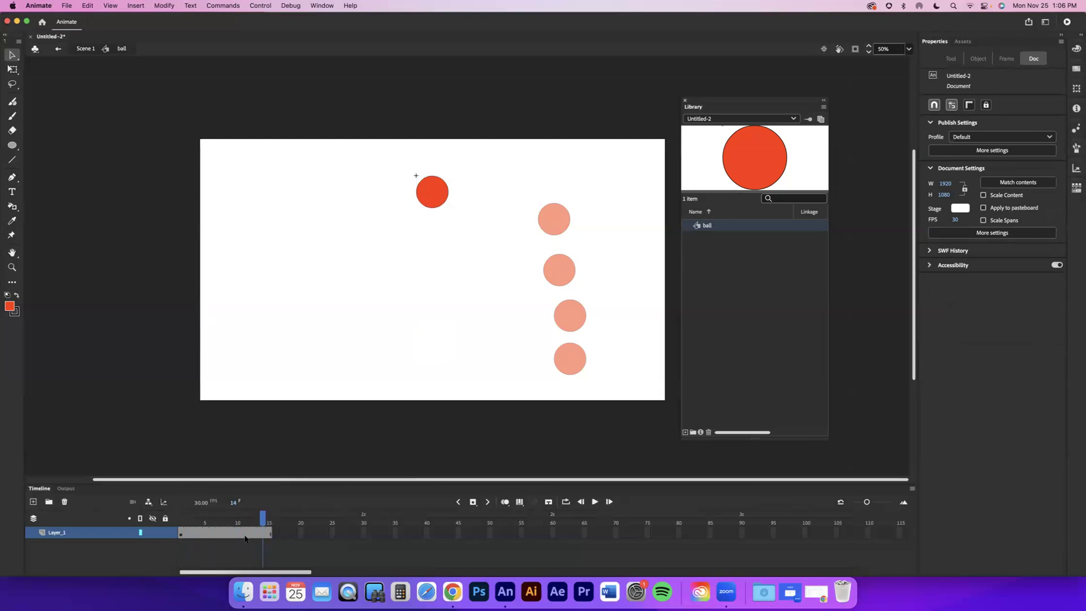
# Step: Remove the added frames after frame 1 from Layer_1 of the ball symbol and select frame 1
pyautogui.moveTo(271, 537); pyautogui.dragTo(187, 537)
pyautogui.rightClick(196, 537)
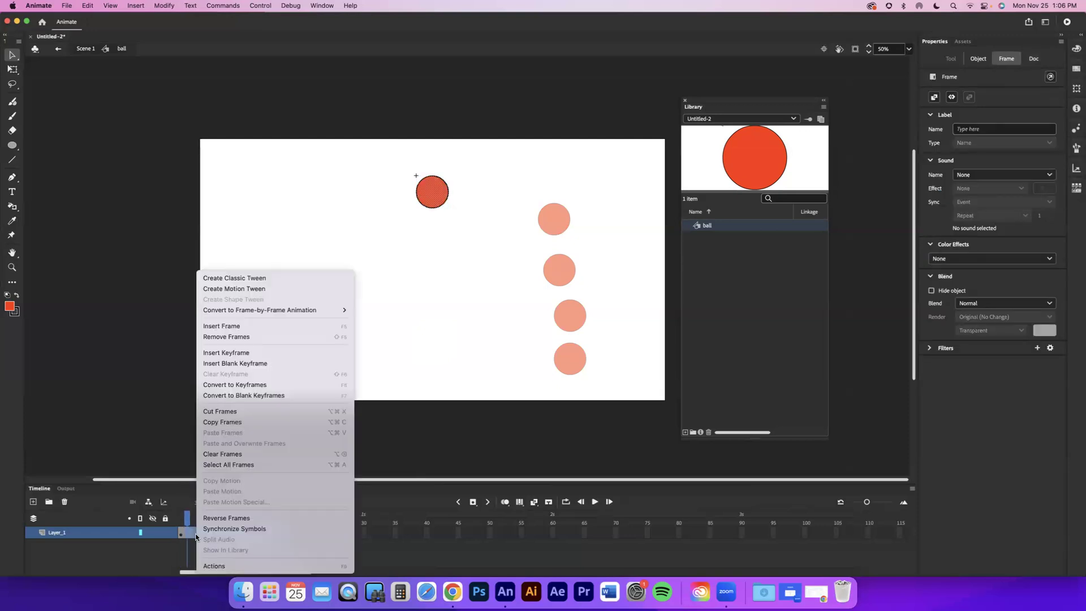
pyautogui.click(253, 337)
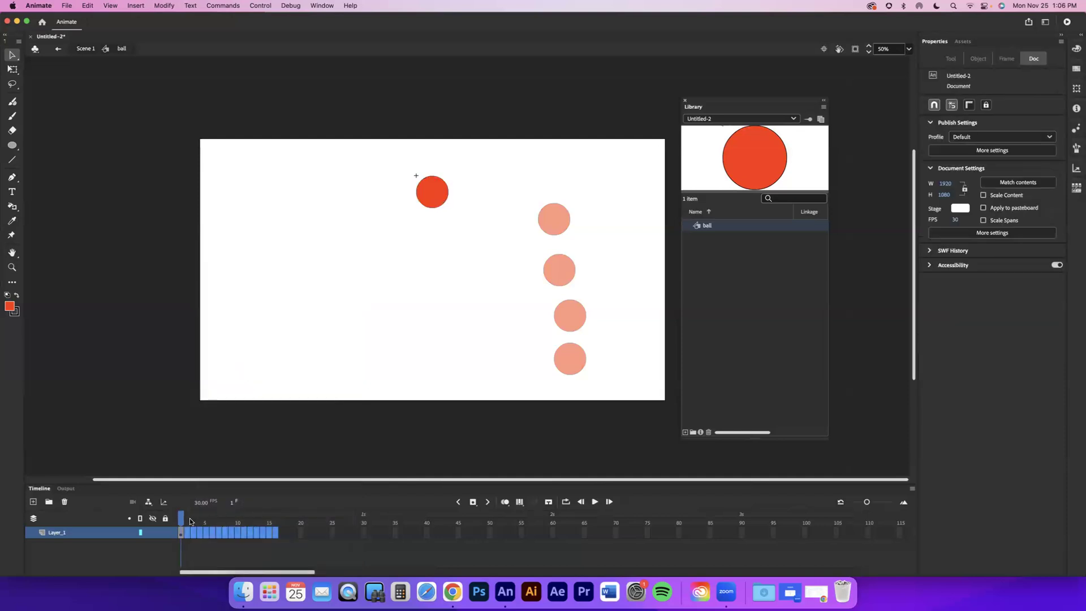
pyautogui.click(181, 537)
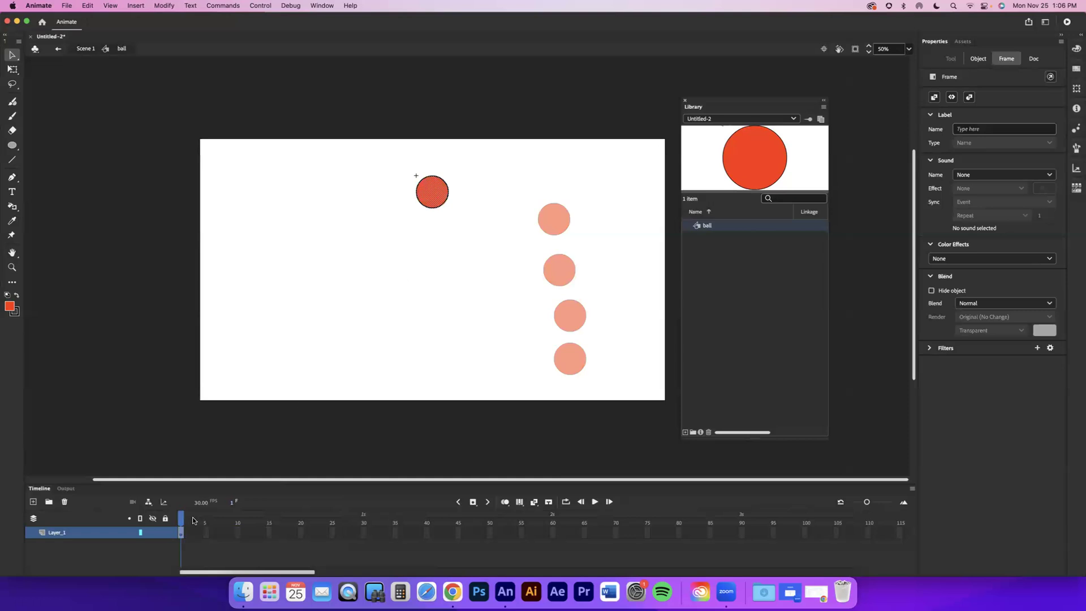
# Step: Change the fill of the circle inside the ball symbol to dark purple #660066
pyautogui.click(443, 191)
pyautogui.click(465, 202)
pyautogui.click(434, 194)
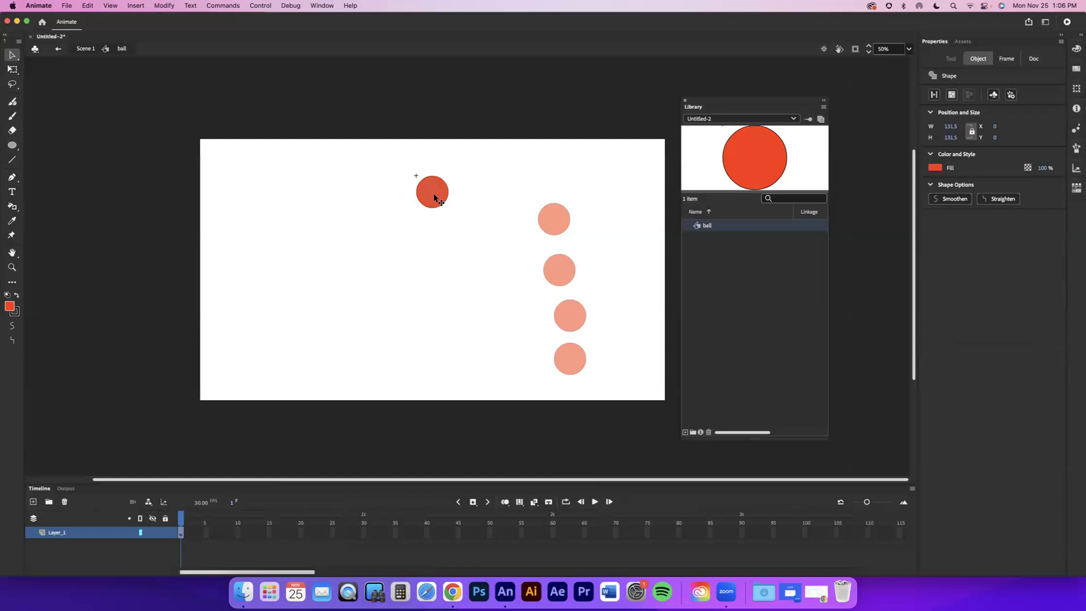
pyautogui.click(9, 306)
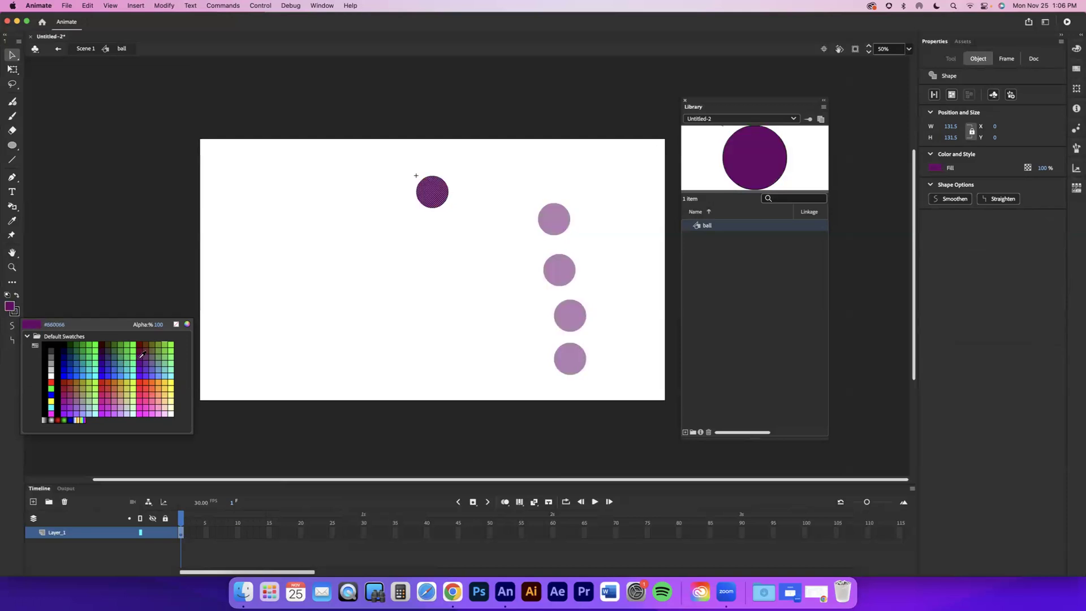
pyautogui.click(152, 344)
pyautogui.click(390, 240)
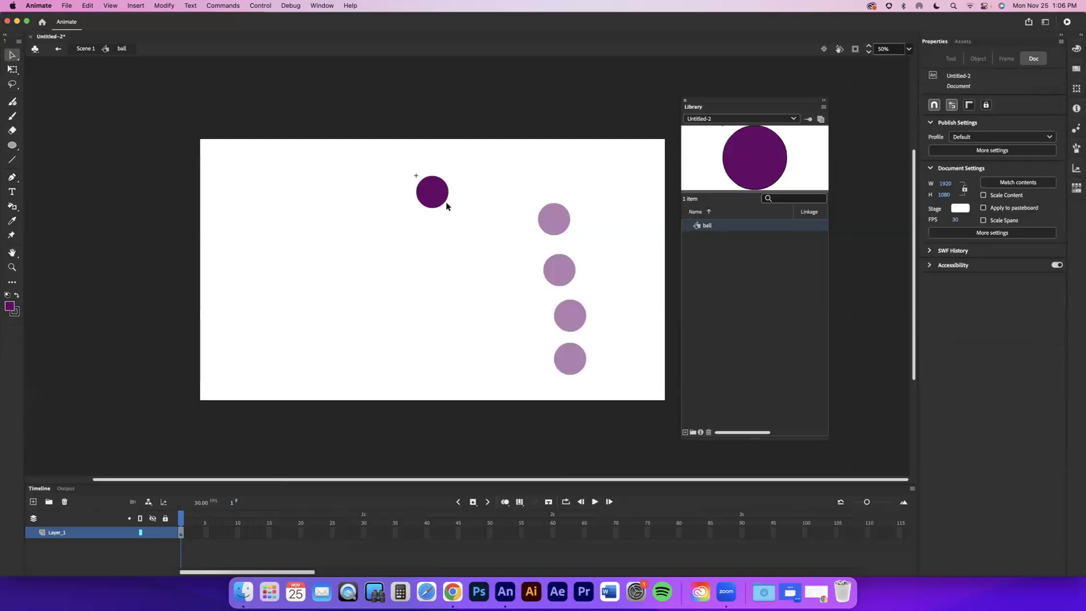
# Step: Set the stroke size of the circle's black outline to 16 and return to Scene 1
pyautogui.click(446, 206)
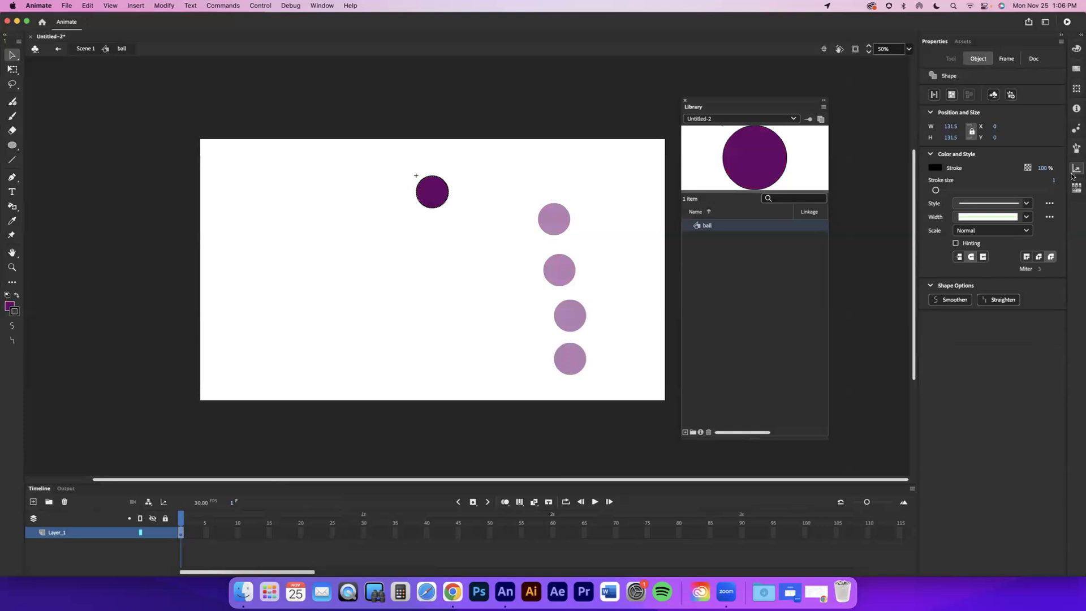
pyautogui.moveTo(937, 191); pyautogui.dragTo(945, 191)
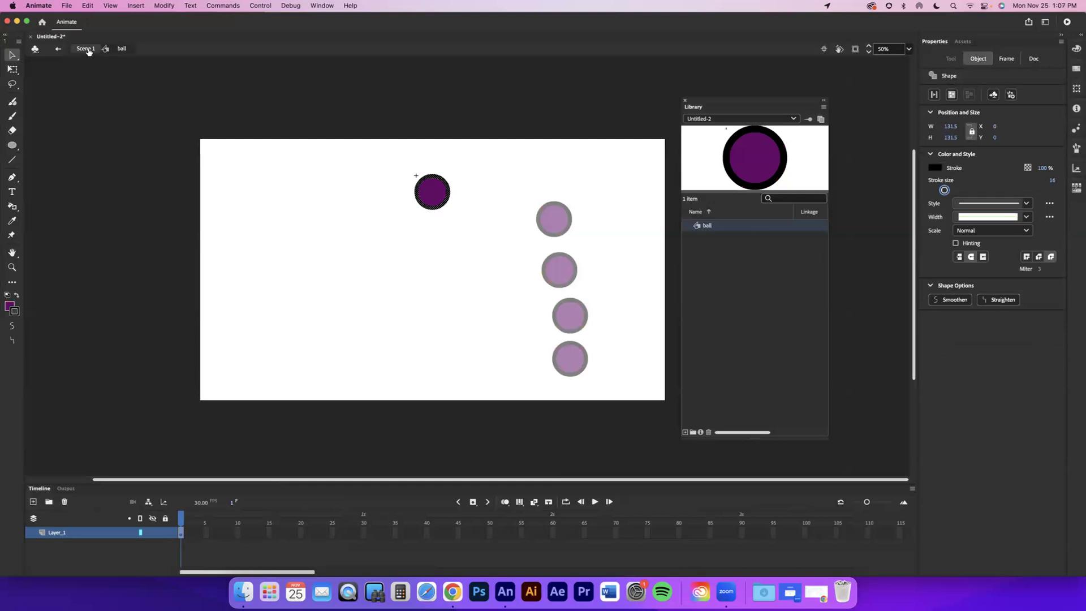
pyautogui.click(56, 51)
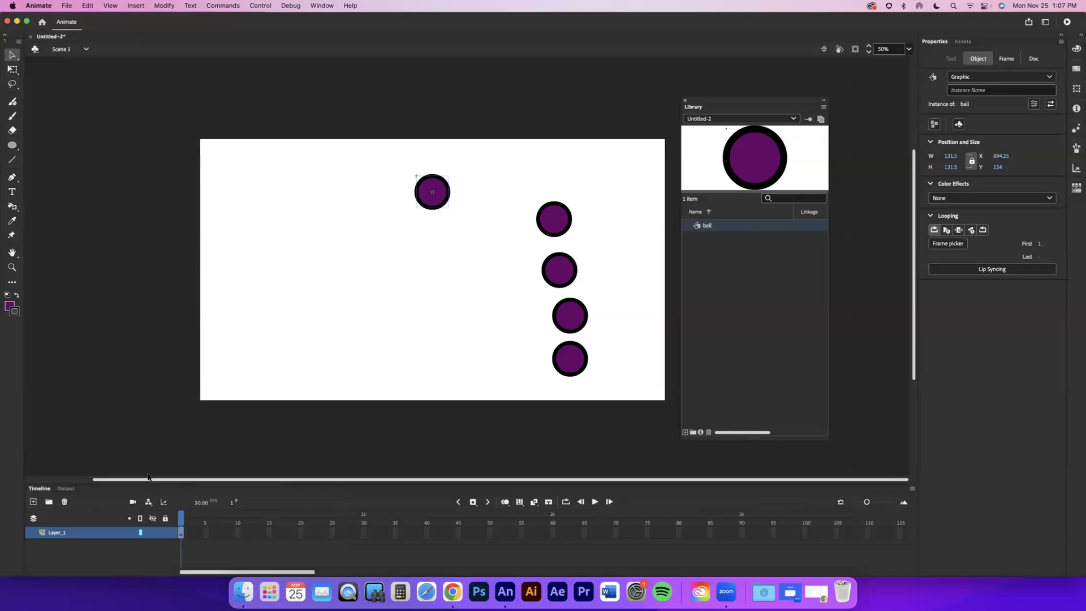
# Step: Enlarge the Timeline area and add four new layers above Layer_1
pyautogui.moveTo(148, 478); pyautogui.dragTo(151, 430)
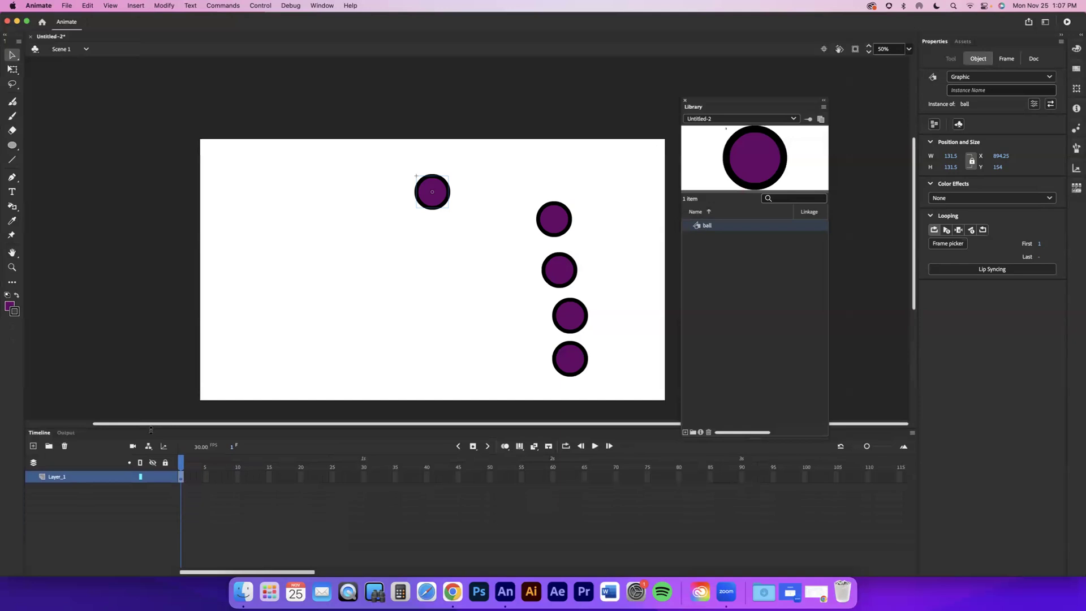
pyautogui.click(32, 446)
pyautogui.click(32, 446)
pyautogui.click(32, 447)
pyautogui.click(33, 446)
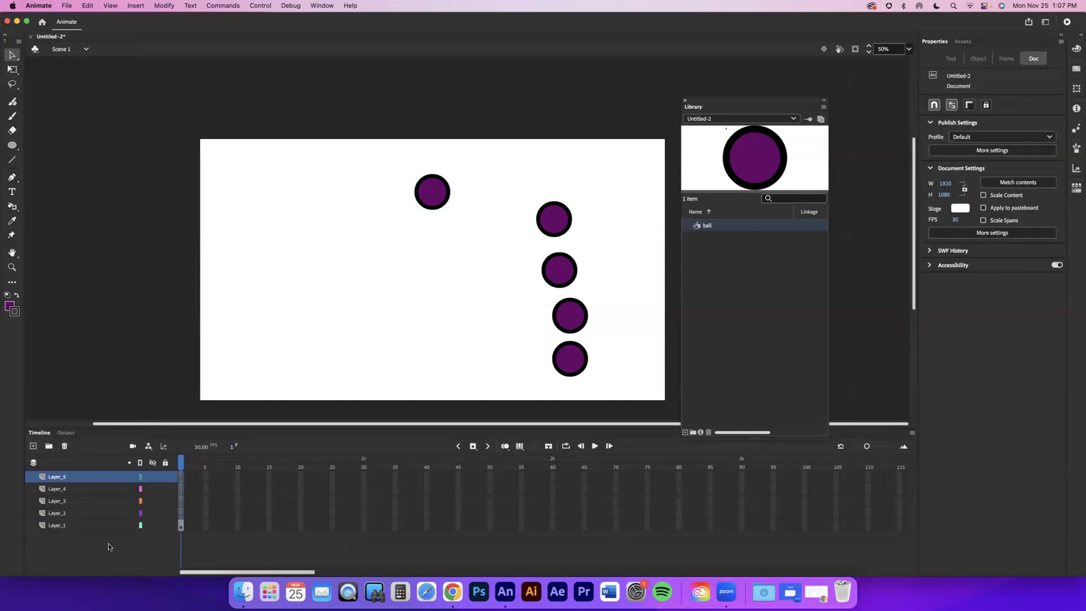
# Step: Rename Layer_1 as "original_ball" and deselect the balls on the stage
pyautogui.click(182, 526)
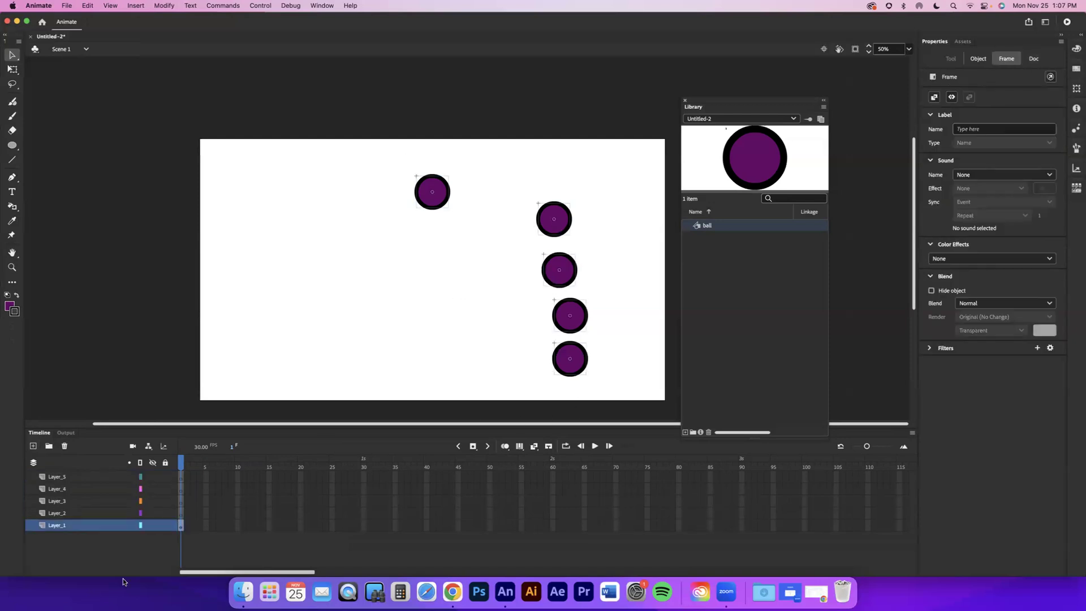
pyautogui.doubleClick(55, 526)
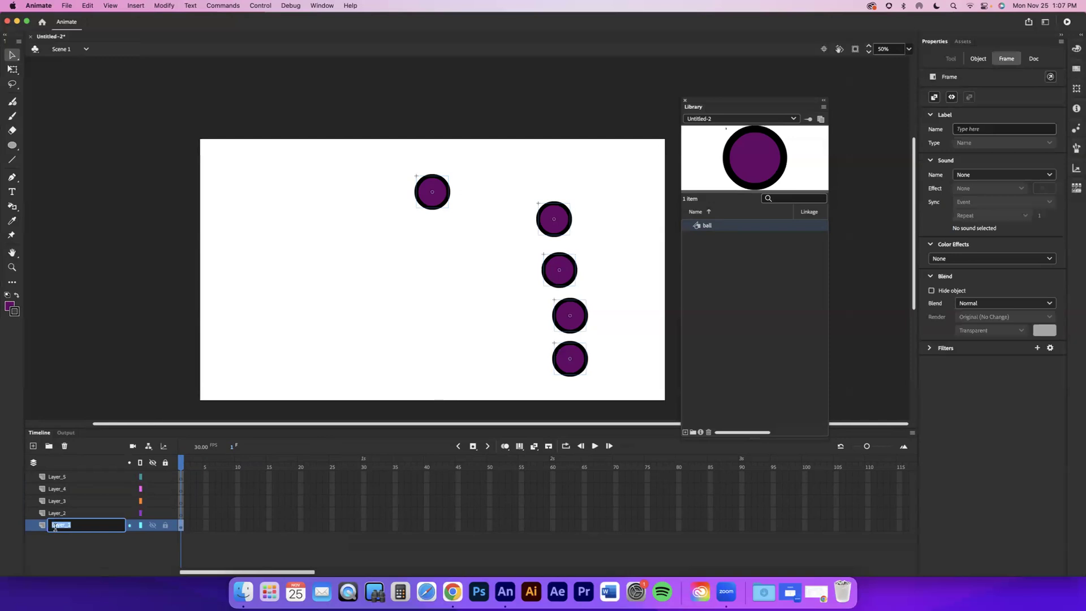
pyautogui.write('a')
pyautogui.write('riginal_ball')
pyautogui.press('Return')
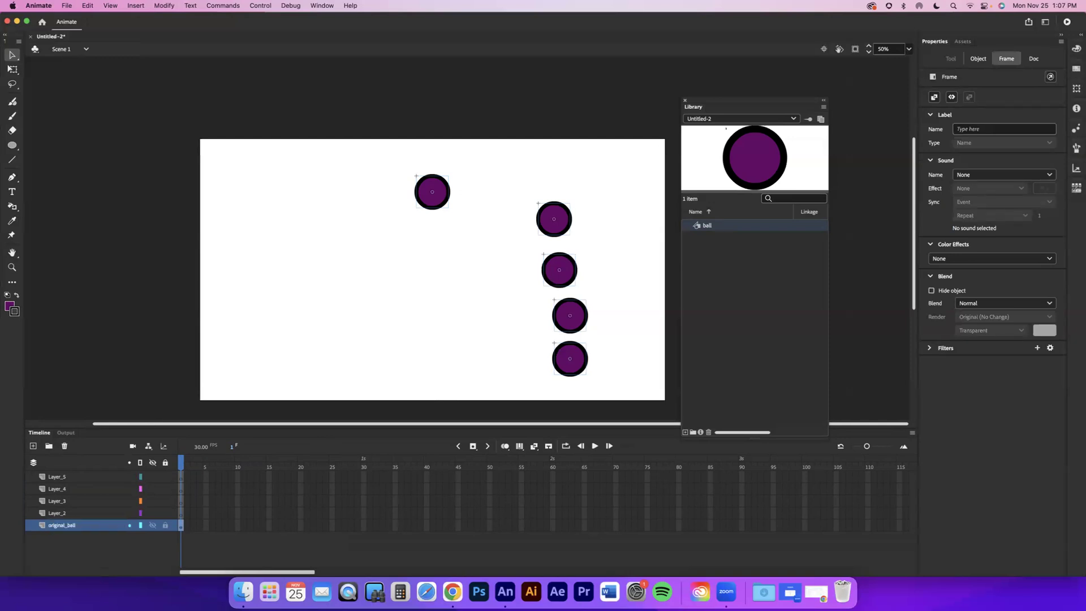
pyautogui.click(583, 198)
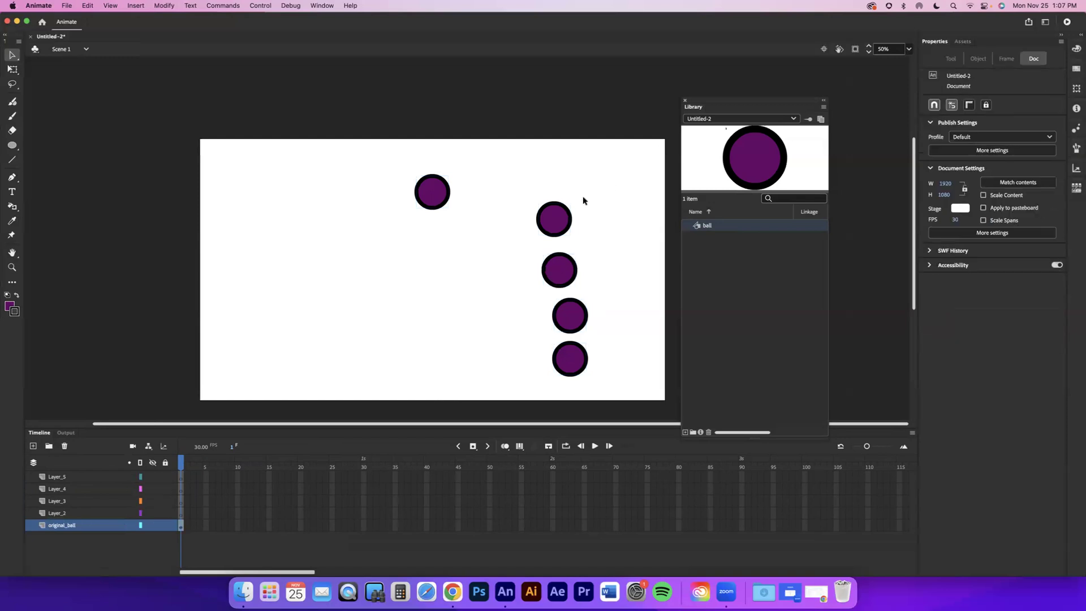
# Step: Cut the uppermost of the four right-hand balls from original_ball and paste it in the centre on Layer_2
pyautogui.click(557, 224)
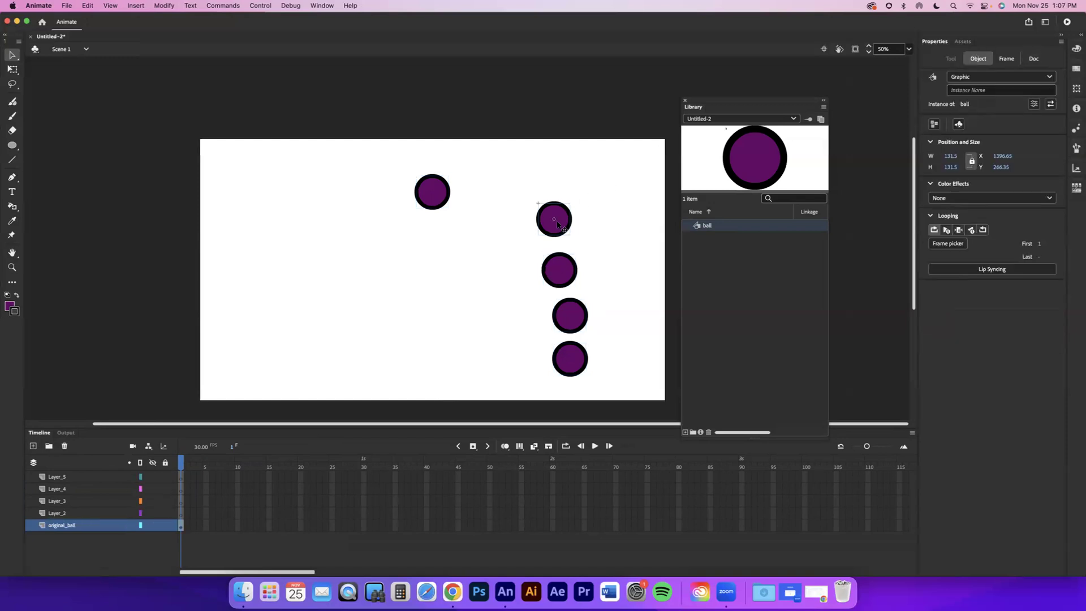
pyautogui.click(88, 5)
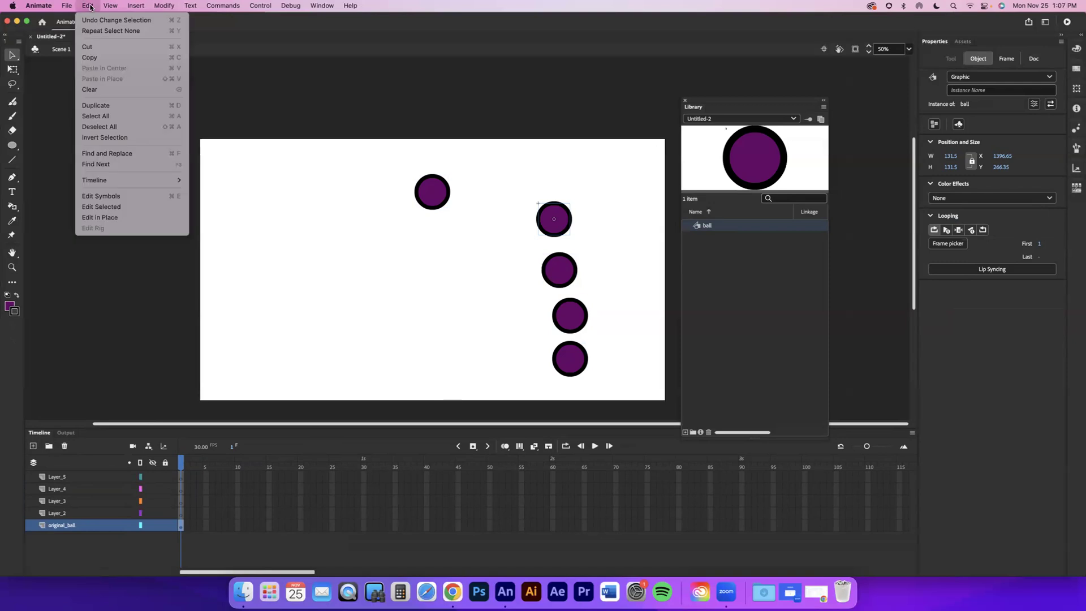
pyautogui.click(90, 47)
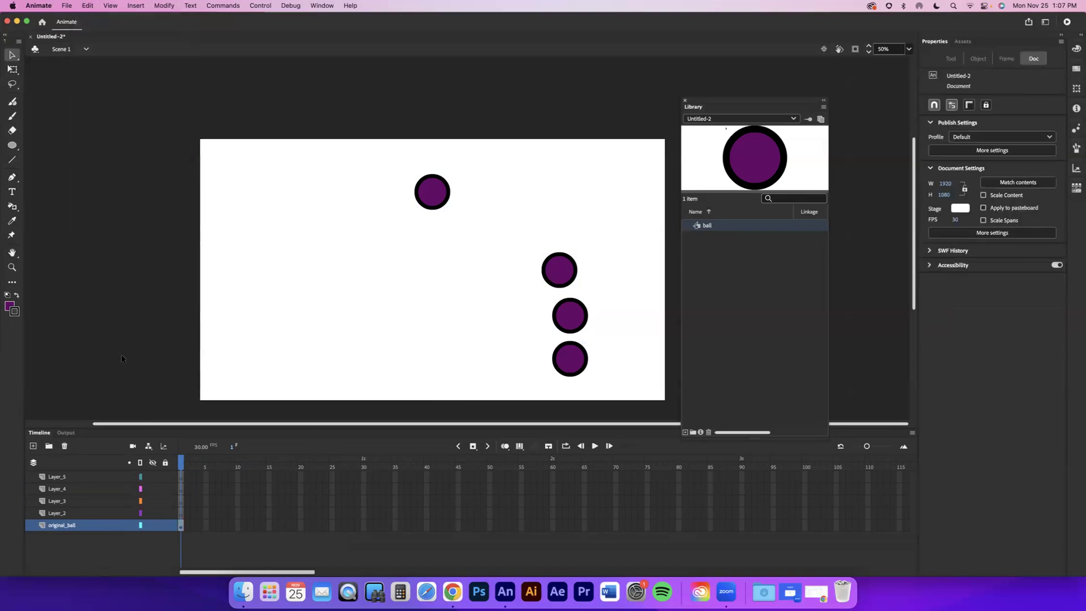
pyautogui.click(180, 514)
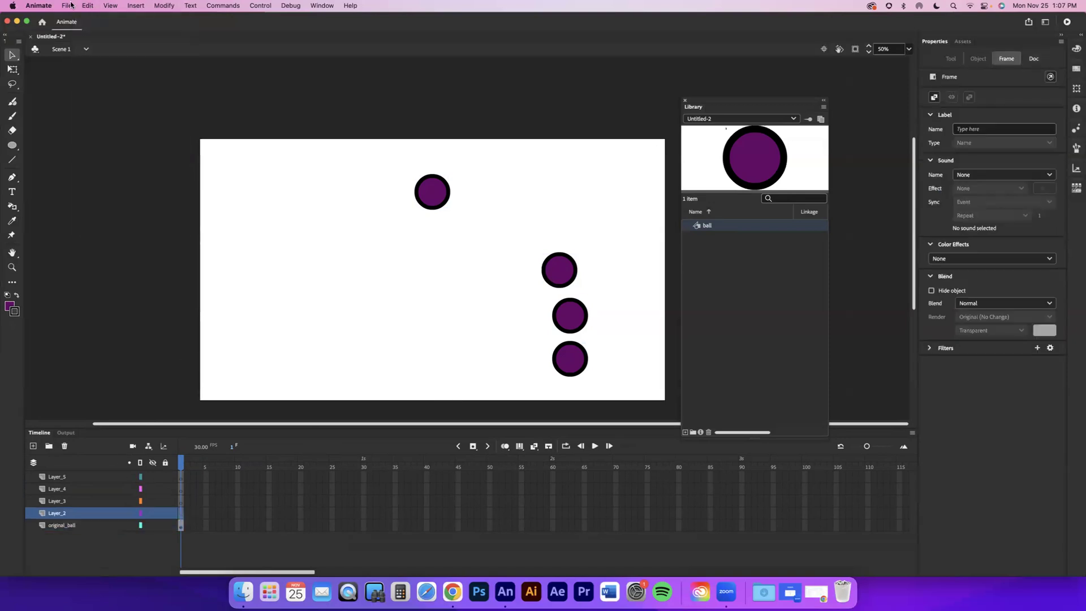
pyautogui.click(87, 6)
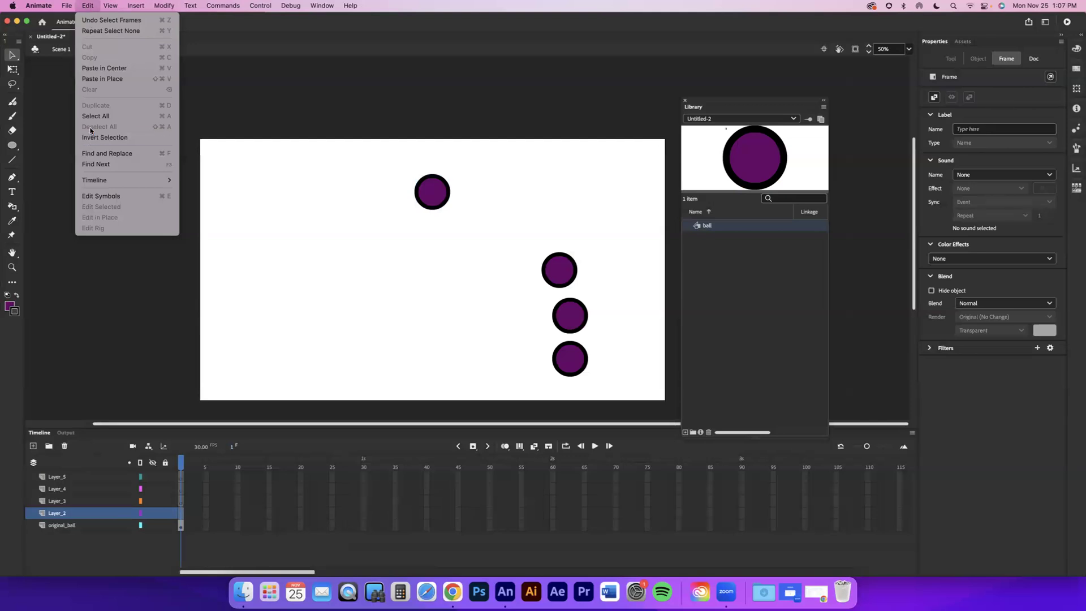
pyautogui.click(90, 70)
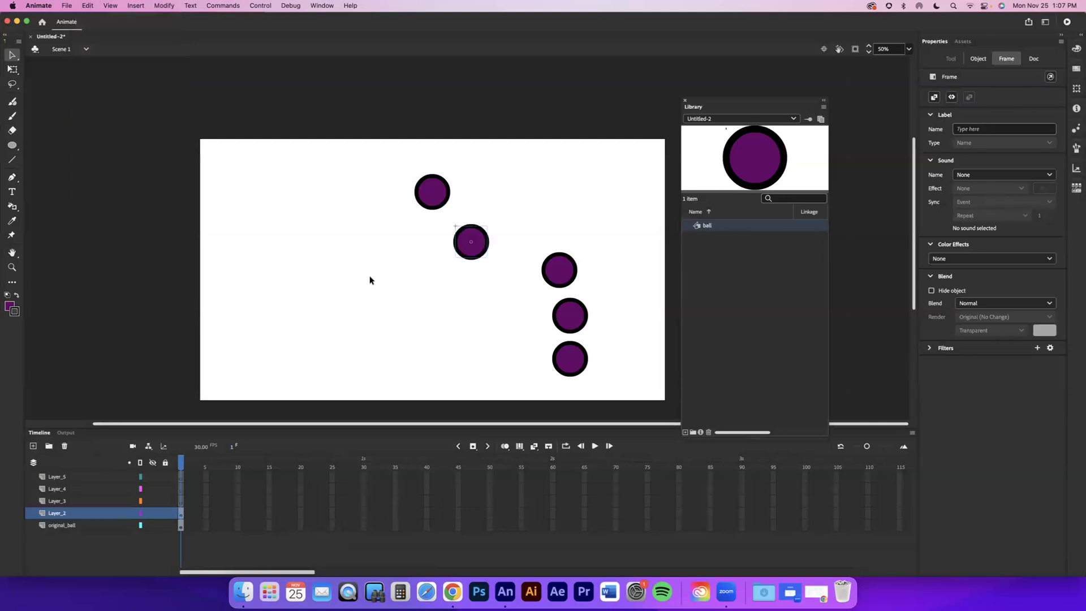
# Step: Cut the uppermost remaining right-hand ball, paste it in the centre on Layer_3, and place it just below the Layer_2 ball
pyautogui.click(558, 276)
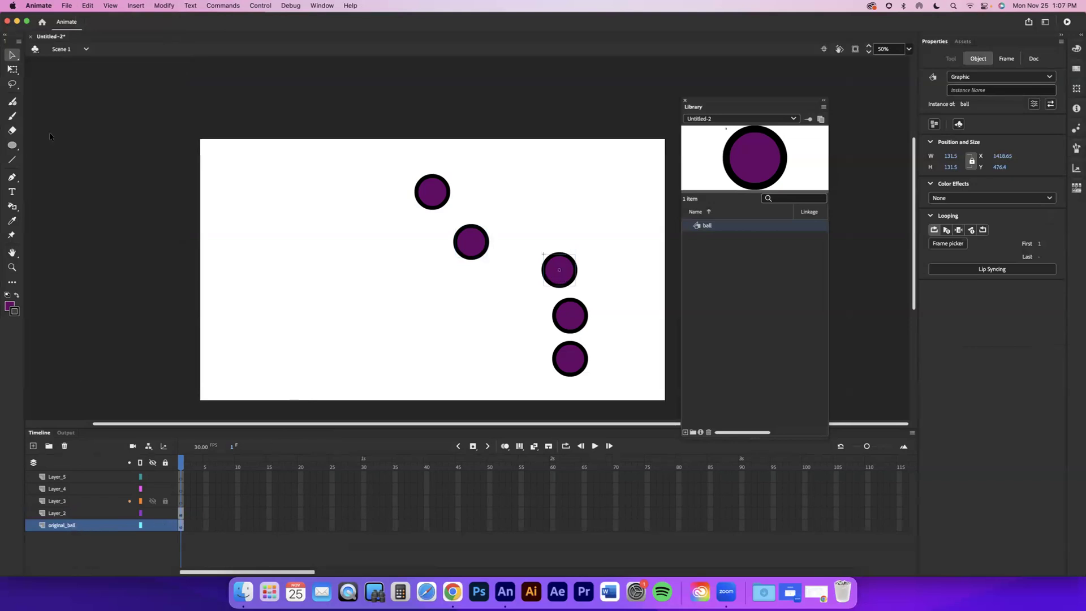
pyautogui.click(90, 8)
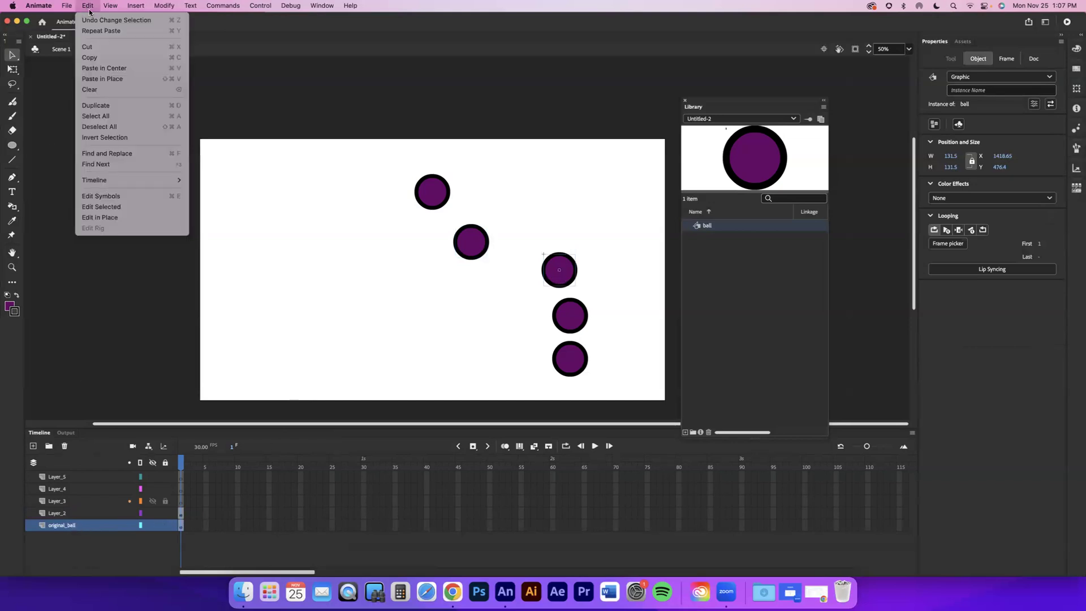
pyautogui.click(90, 46)
pyautogui.click(51, 500)
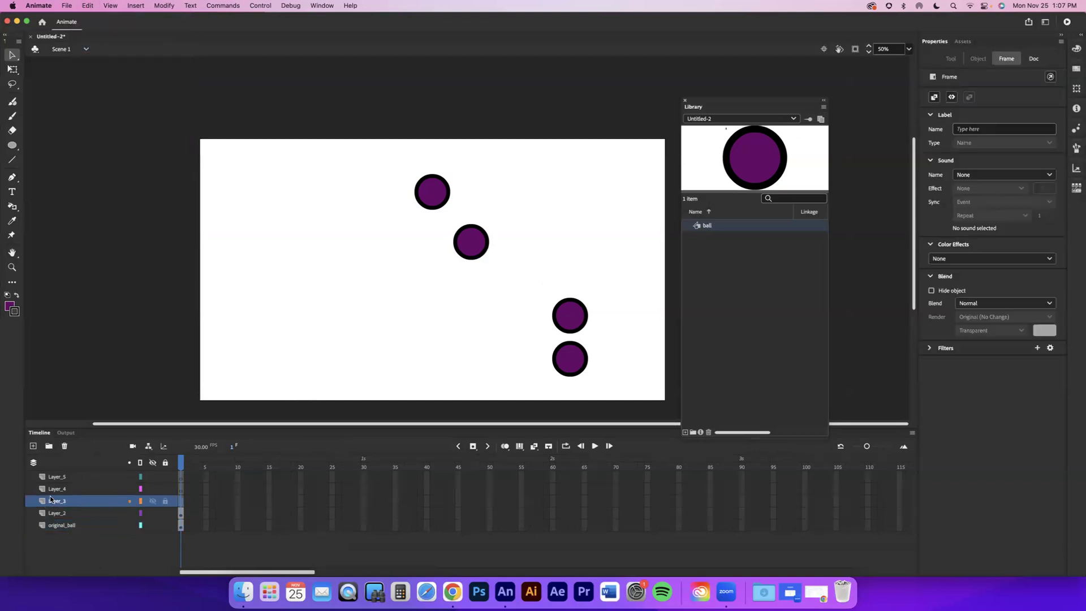
pyautogui.click(86, 6)
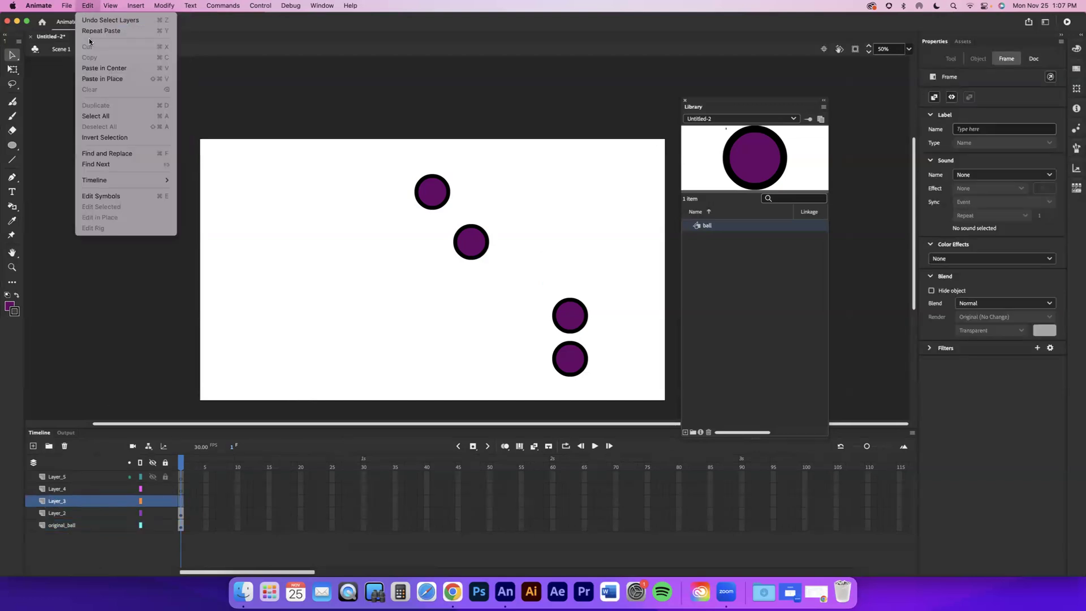
pyautogui.click(94, 70)
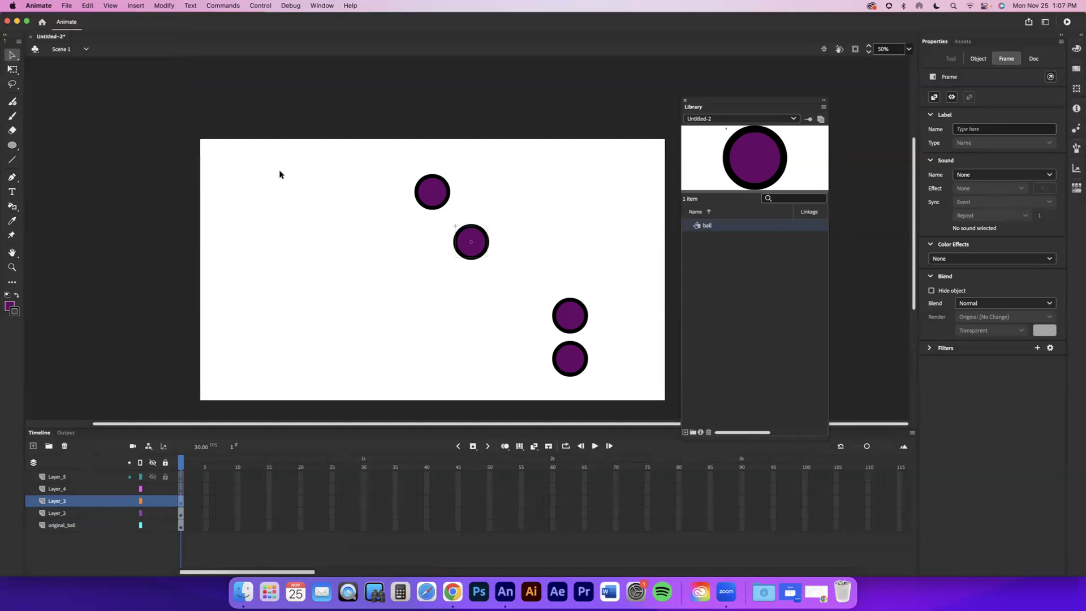
pyautogui.moveTo(475, 260); pyautogui.dragTo(477, 301)
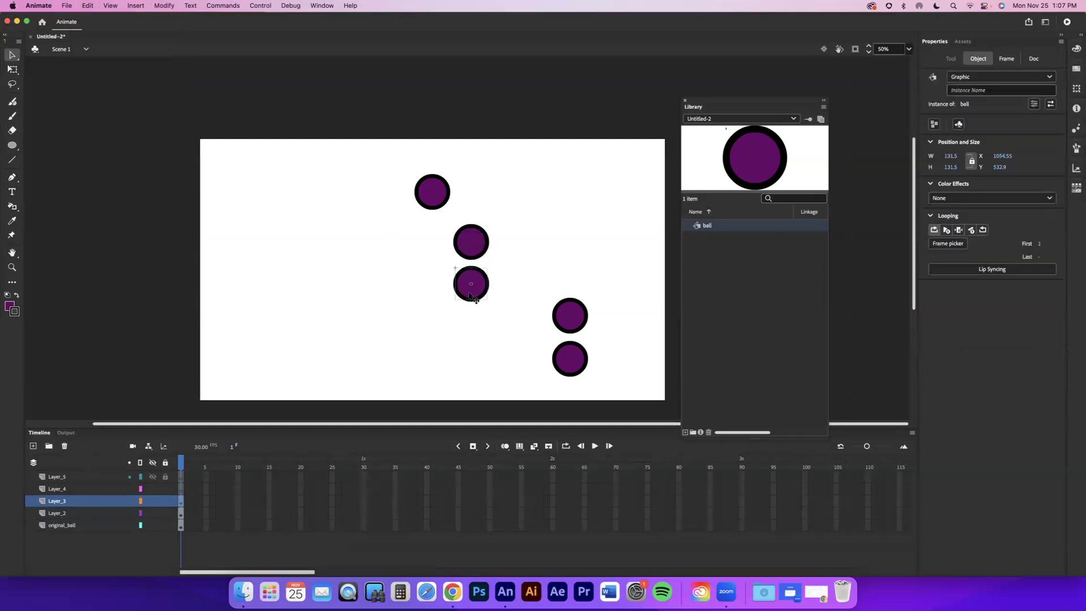
# Step: Cut the upper of the two remaining right-hand balls from original_ball and paste it in place on Layer_4
pyautogui.click(576, 321)
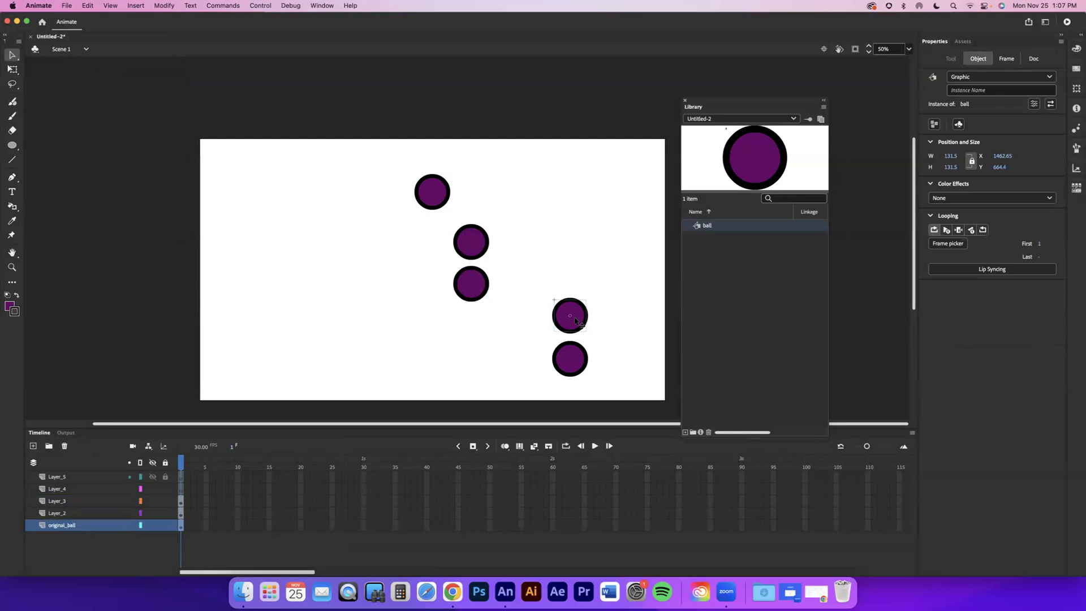
pyautogui.press('Delete')
pyautogui.click(118, 491)
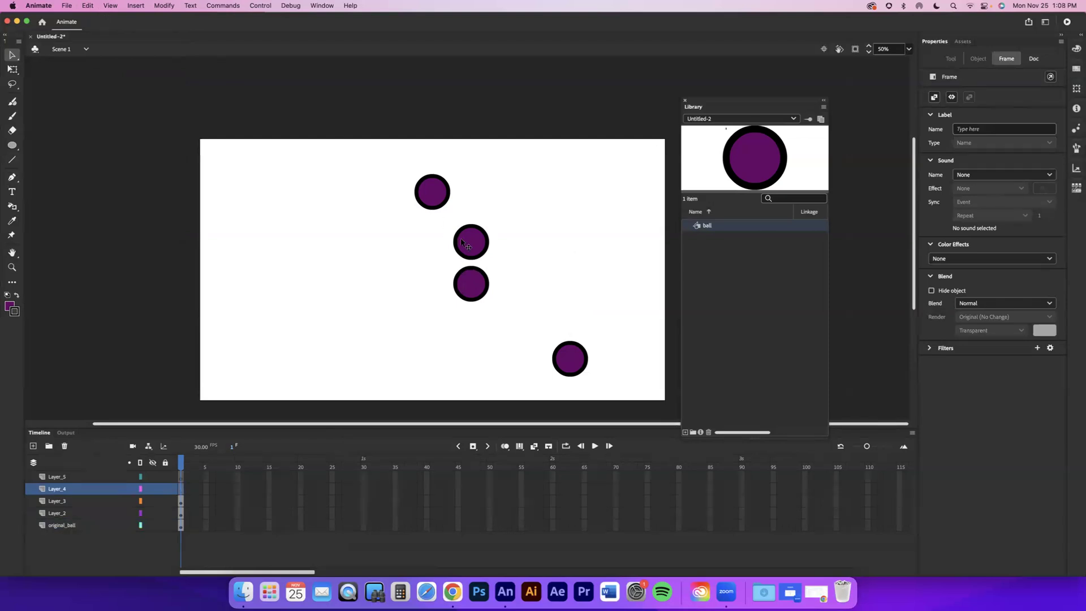
pyautogui.click(85, 6)
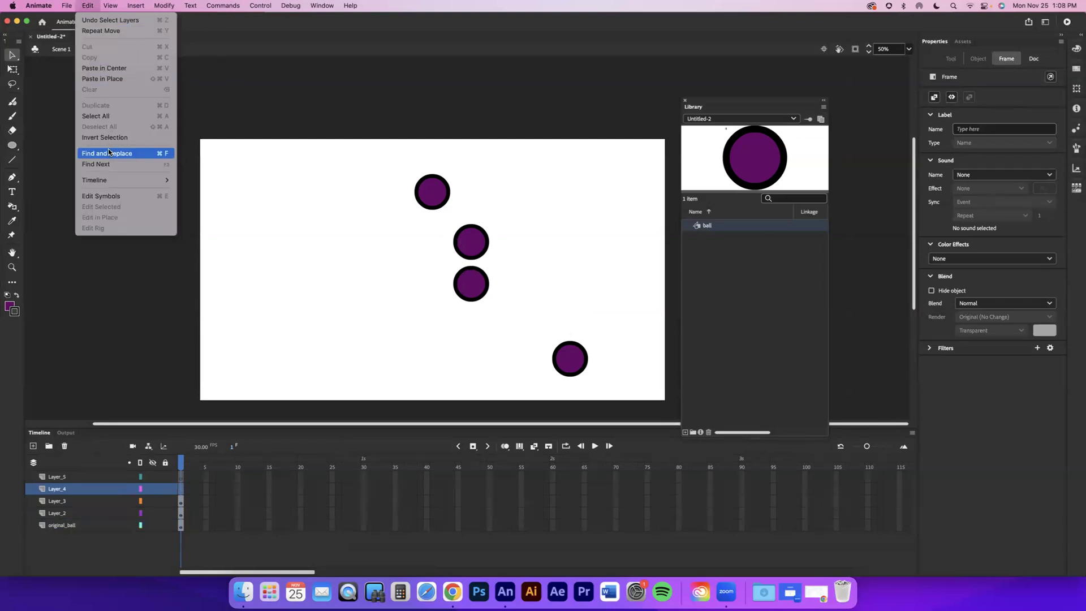
pyautogui.click(107, 79)
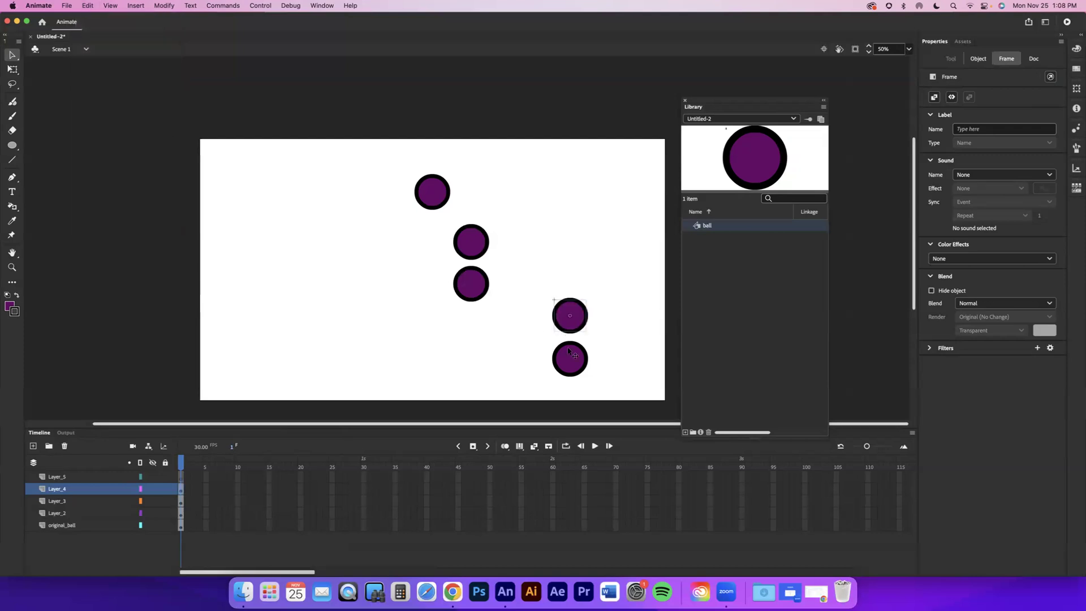
# Step: Cut the lowest right-hand ball from original_ball and paste it in place on Layer_5
pyautogui.click(573, 365)
pyautogui.press('Delete')
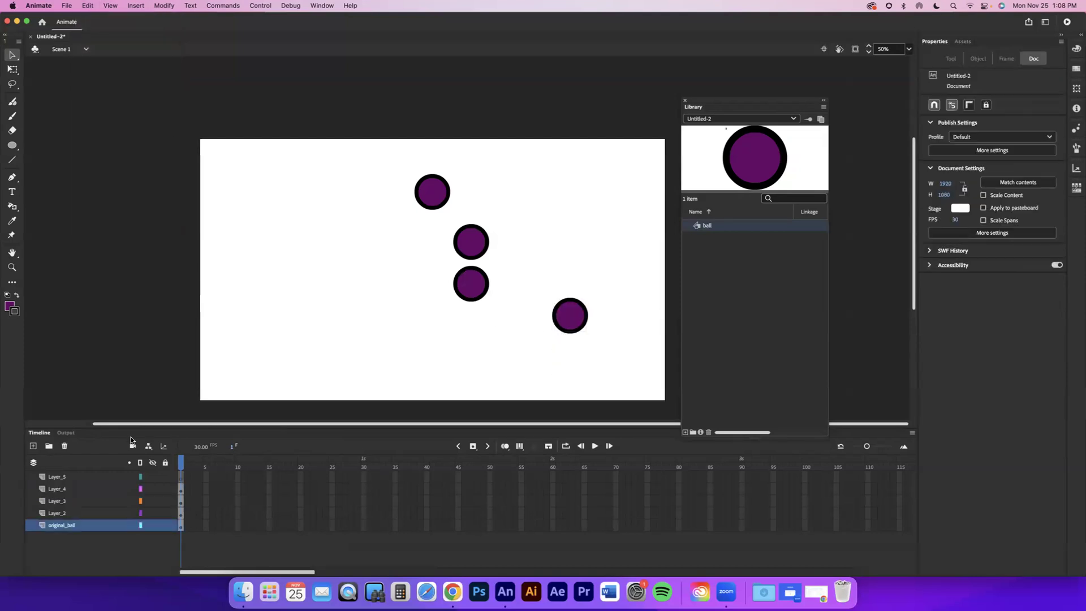
pyautogui.click(74, 473)
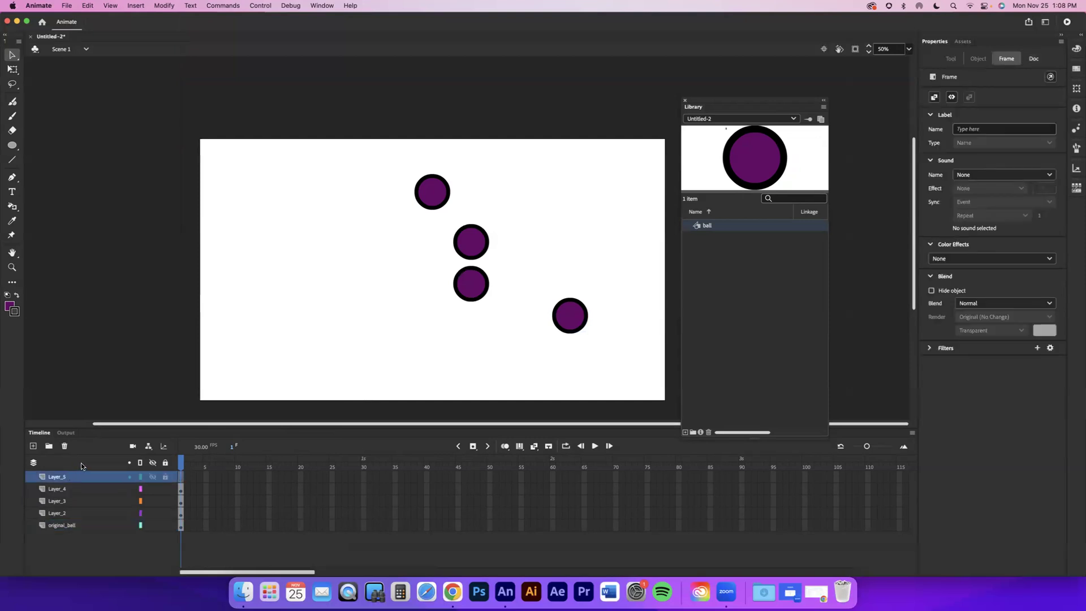
pyautogui.press('super+z')
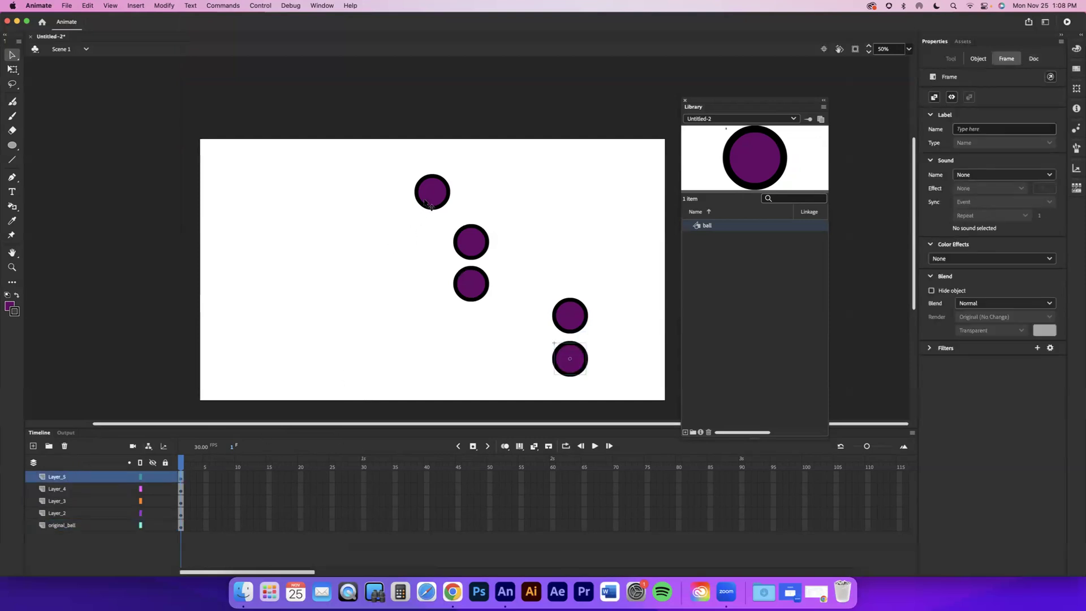
# Step: Arrange the five balls in a roughly horizontal row across the middle of the stage, ordered from original_ball to Layer_5
pyautogui.moveTo(425, 206); pyautogui.dragTo(318, 275)
pyautogui.moveTo(462, 294)
pyautogui.mouseDown()
pyautogui.moveTo(464, 278)
pyautogui.moveTo(452, 276)
pyautogui.mouseUp()
pyautogui.moveTo(571, 316); pyautogui.dragTo(523, 275)
pyautogui.moveTo(577, 360); pyautogui.dragTo(587, 274)
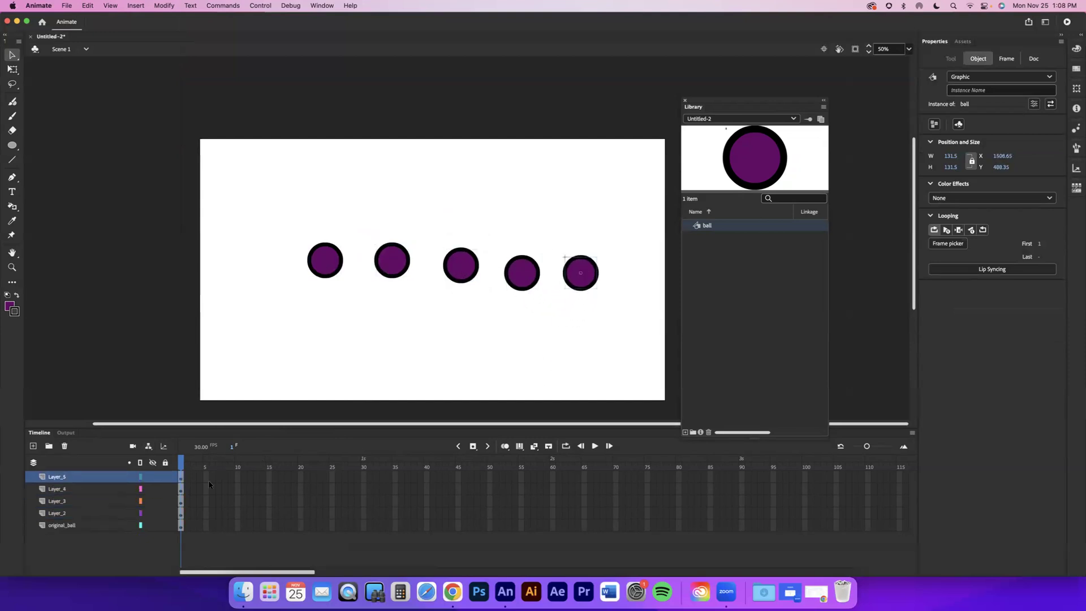
# Step: Select Layer_2, Layer_3, Layer_4 and Layer_5 in turn to check which ball each layer holds
pyautogui.click(61, 513)
pyautogui.click(61, 502)
pyautogui.click(63, 489)
pyautogui.click(64, 477)
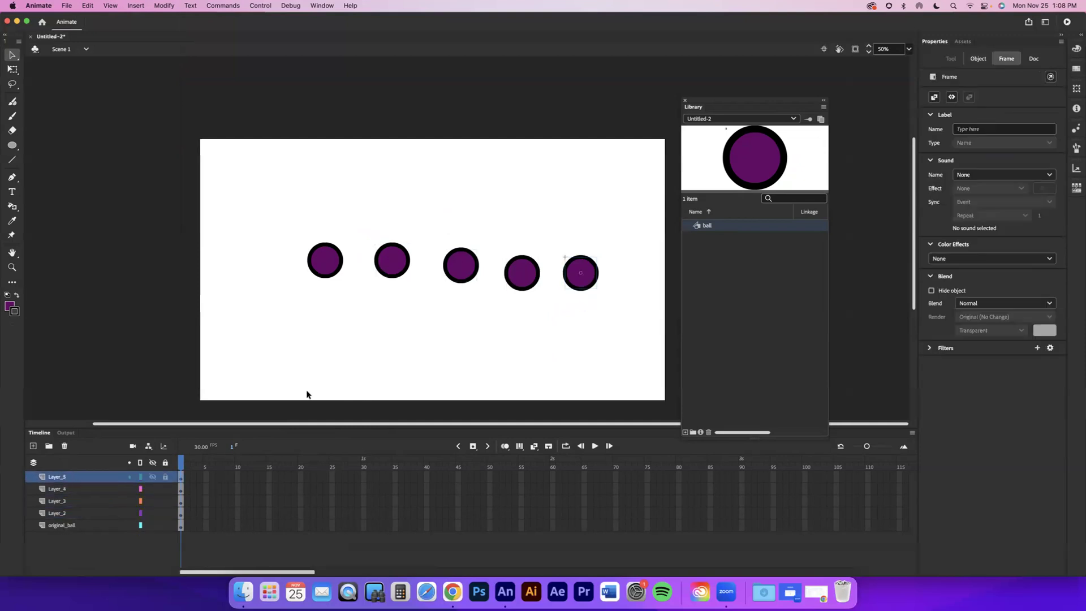
# Step: Open the ball symbol from the first instance, rename its Layer_1 as "purple", and return to Scene 1
pyautogui.doubleClick(326, 264)
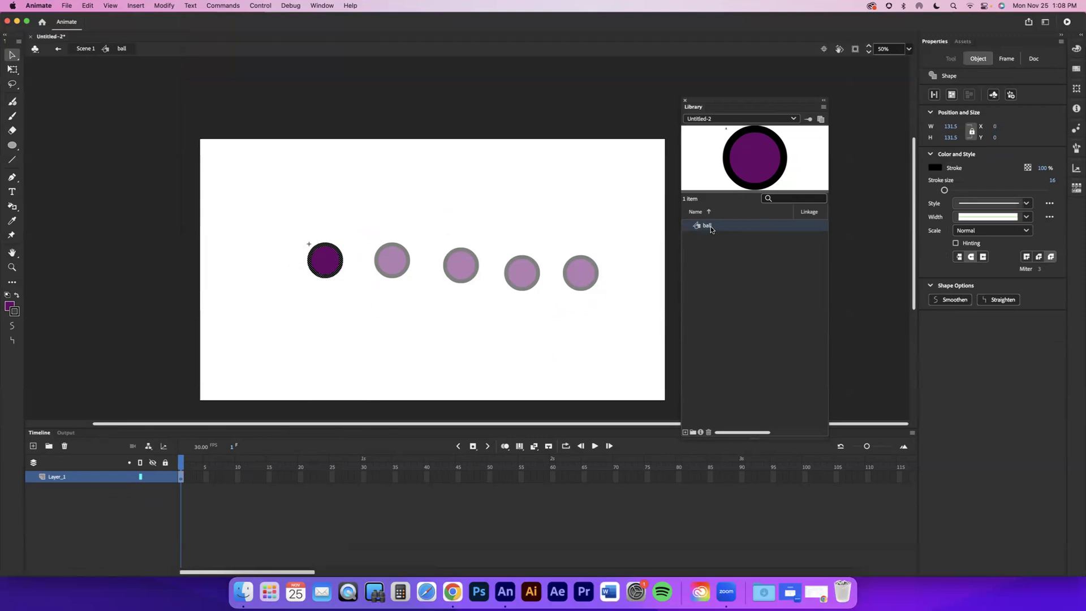
pyautogui.click(84, 50)
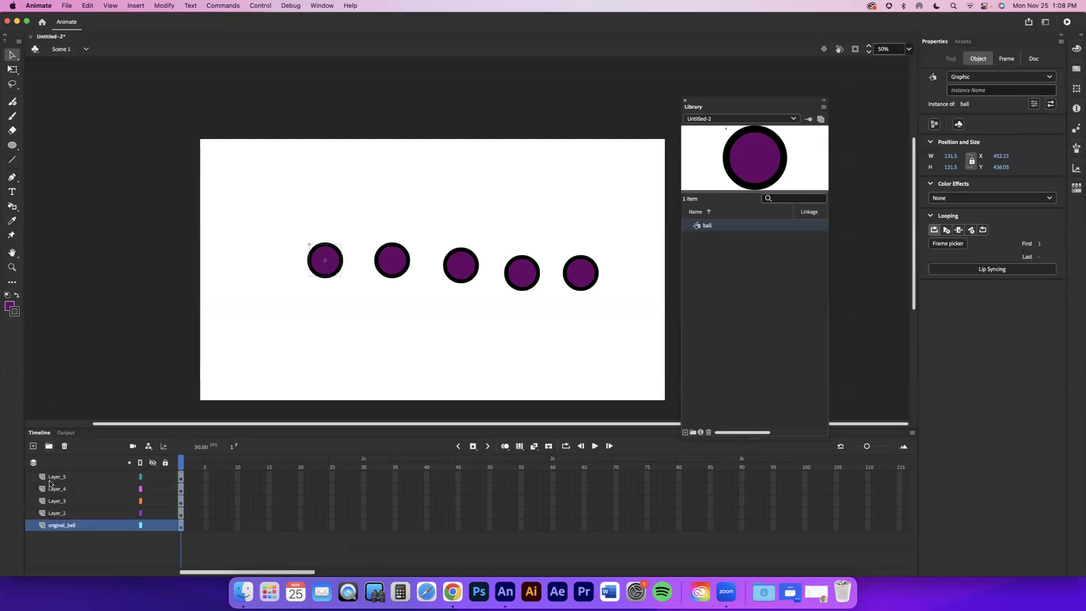
pyautogui.doubleClick(331, 266)
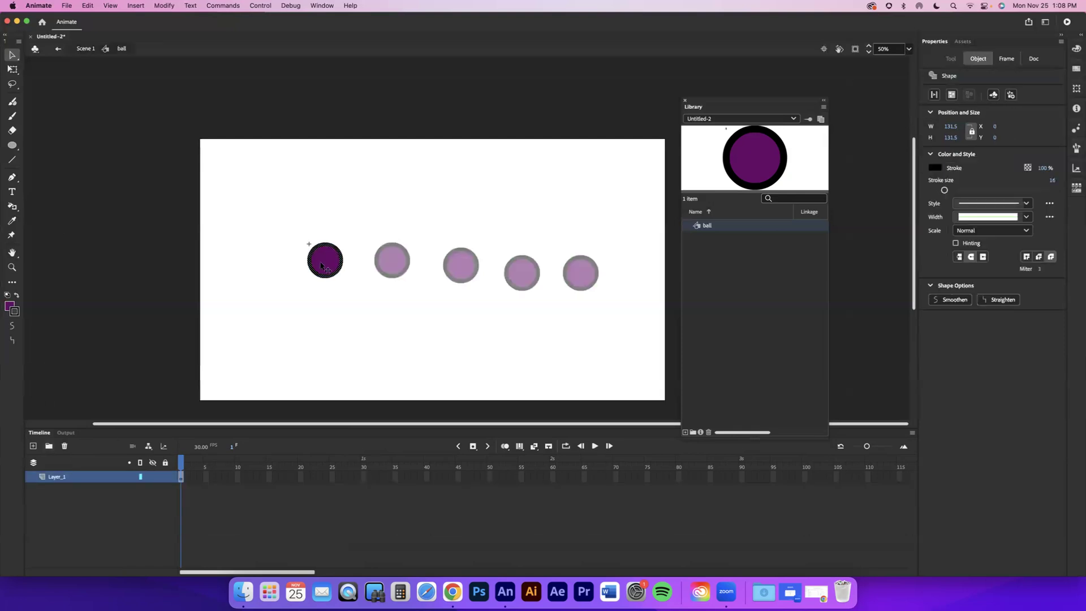
pyautogui.doubleClick(57, 478)
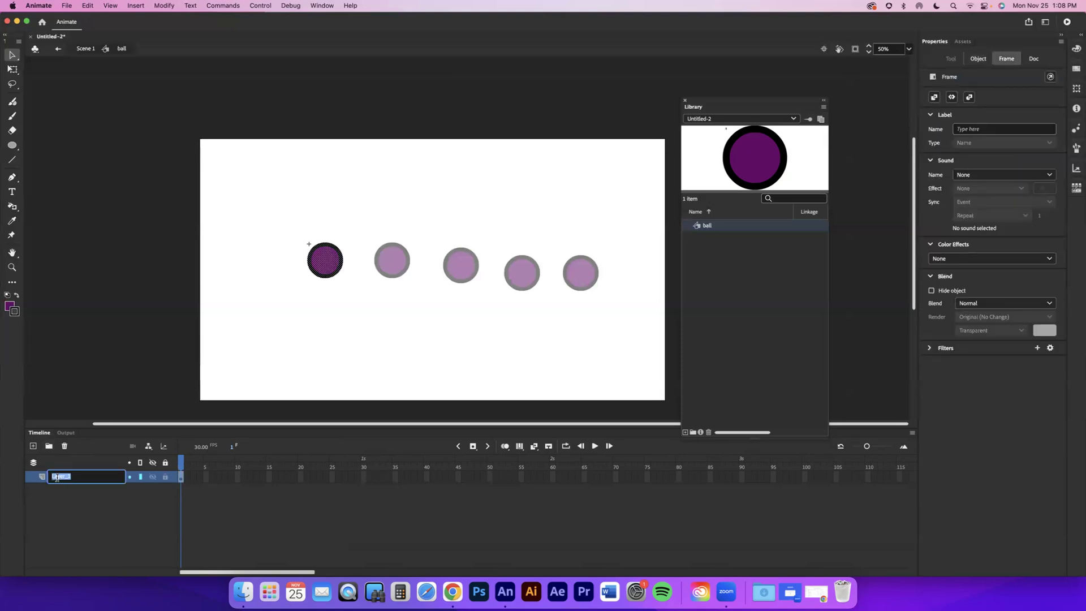
pyautogui.write('purple')
pyautogui.press('Return')
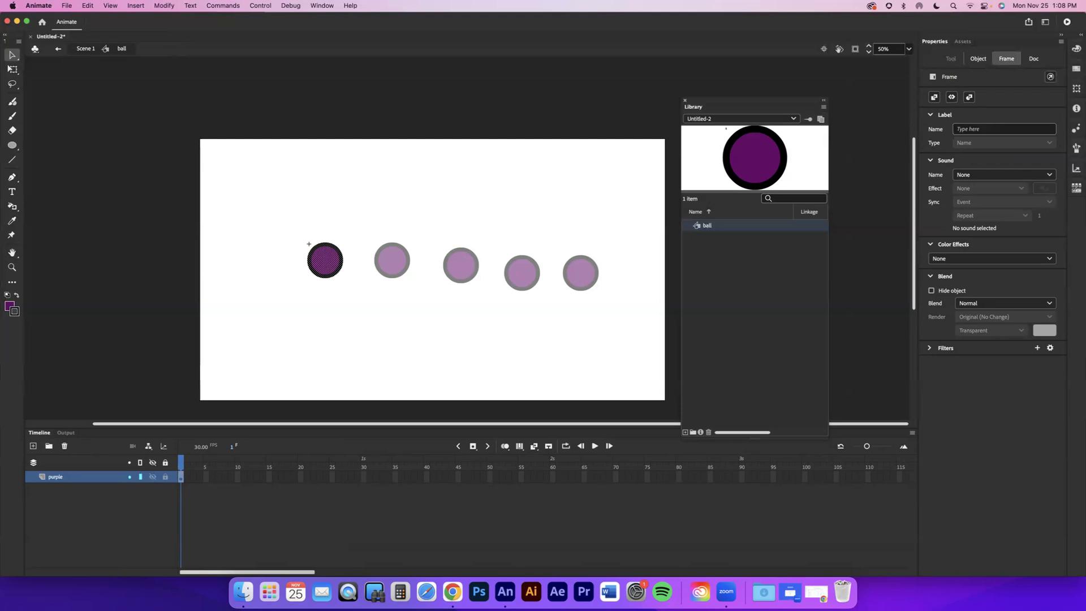
pyautogui.click(58, 48)
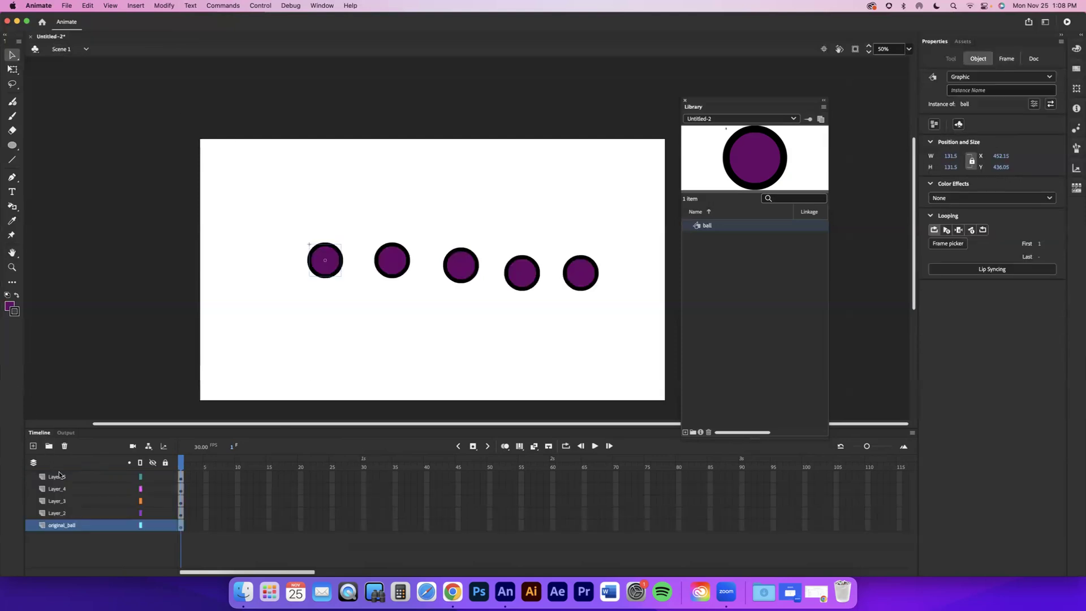
# Step: Open the first four ball instances in place one after another to examine the symbol's inner layer, returning to Scene 1 each time
pyautogui.doubleClick(317, 270)
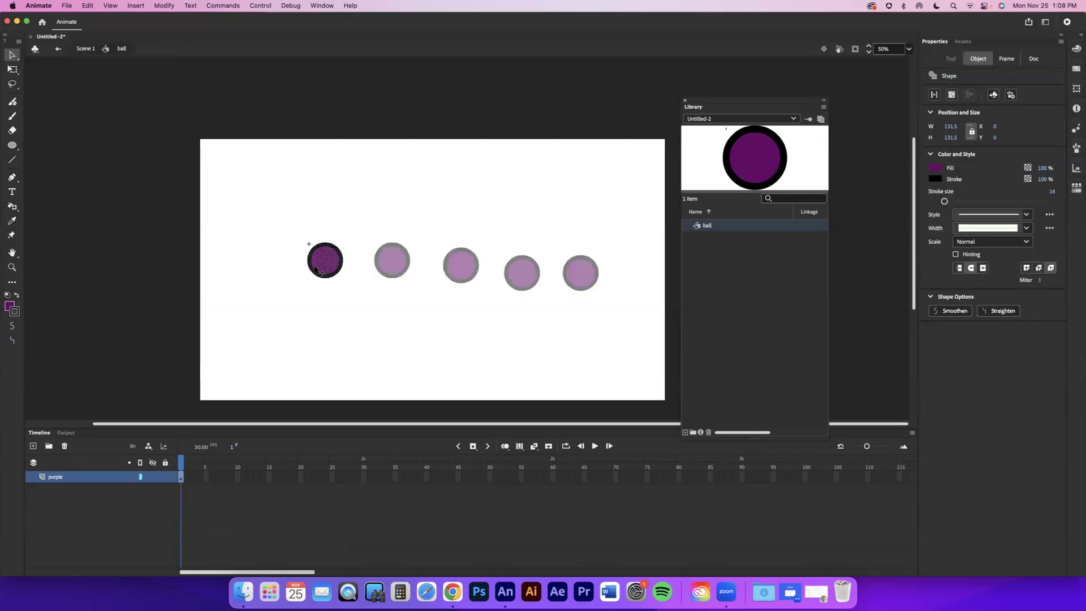
pyautogui.click(79, 49)
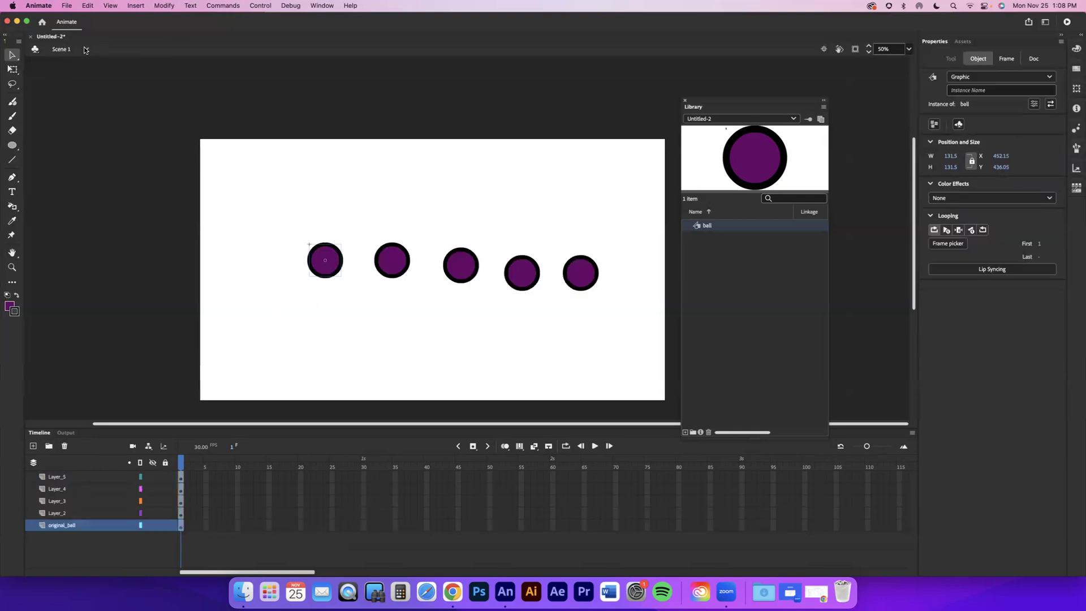
pyautogui.click(390, 267)
pyautogui.doubleClick(387, 269)
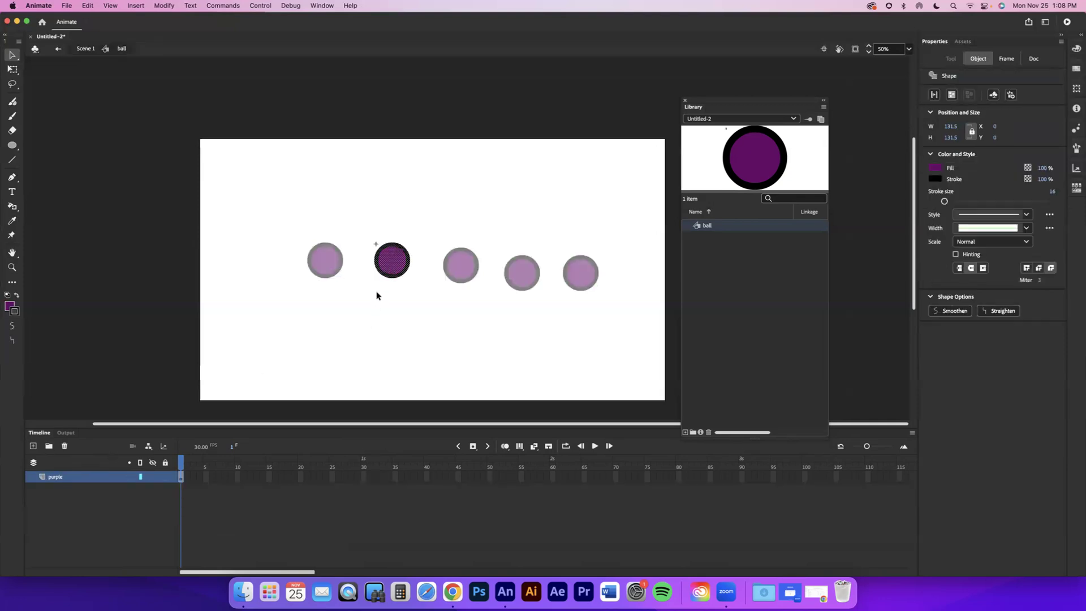
pyautogui.doubleClick(452, 303)
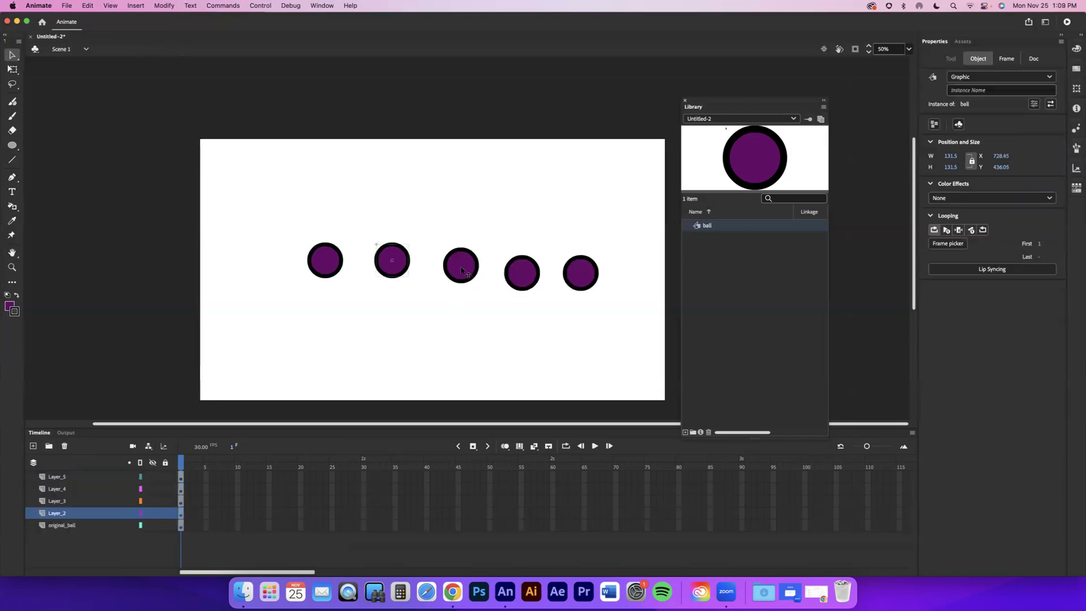
pyautogui.doubleClick(463, 274)
pyautogui.doubleClick(461, 307)
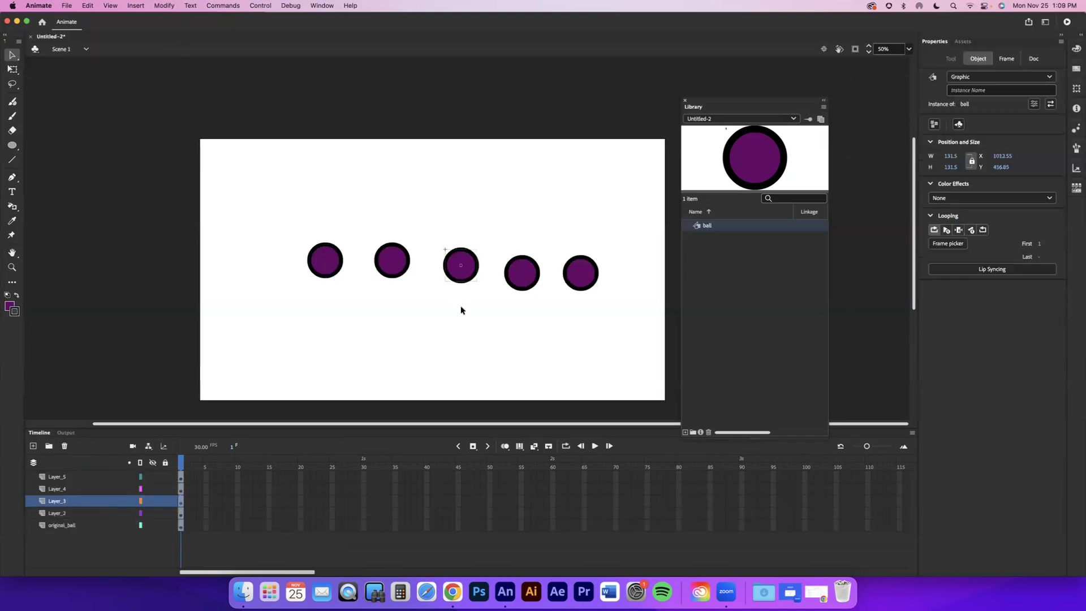
pyautogui.doubleClick(535, 278)
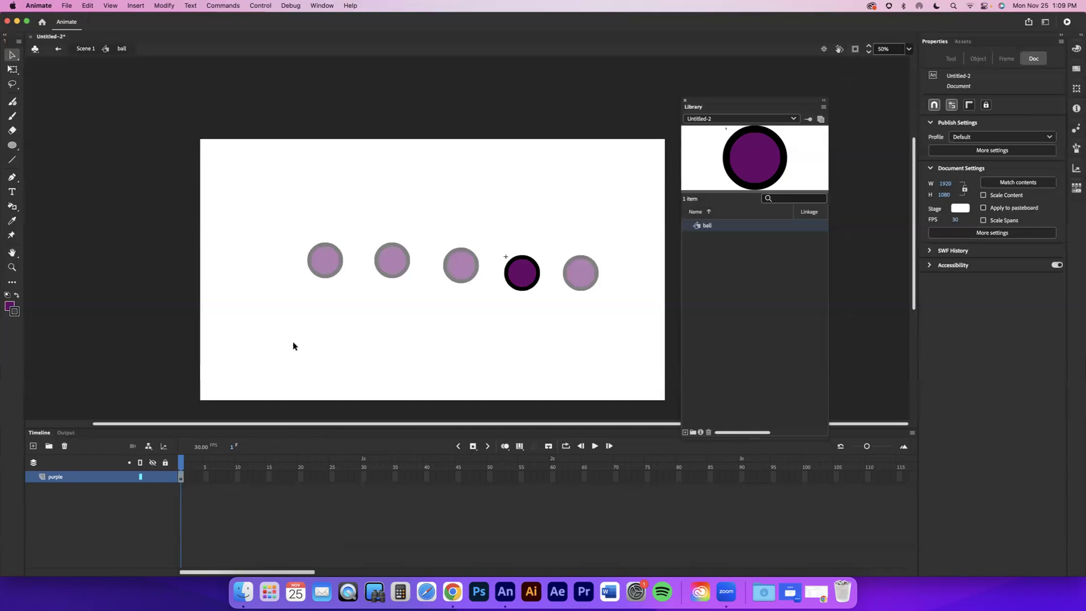
pyautogui.doubleClick(496, 330)
# Step: Raise the fourth ball to about Y 457, level with the third, and open its symbol for editing in place
pyautogui.moveTo(523, 284); pyautogui.dragTo(521, 276)
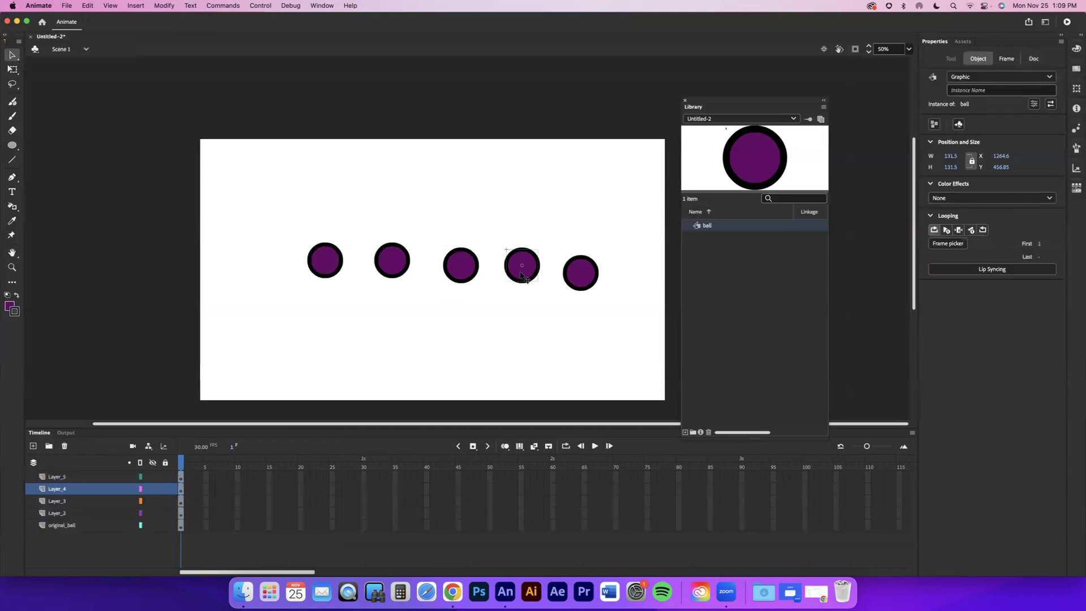
pyautogui.doubleClick(521, 276)
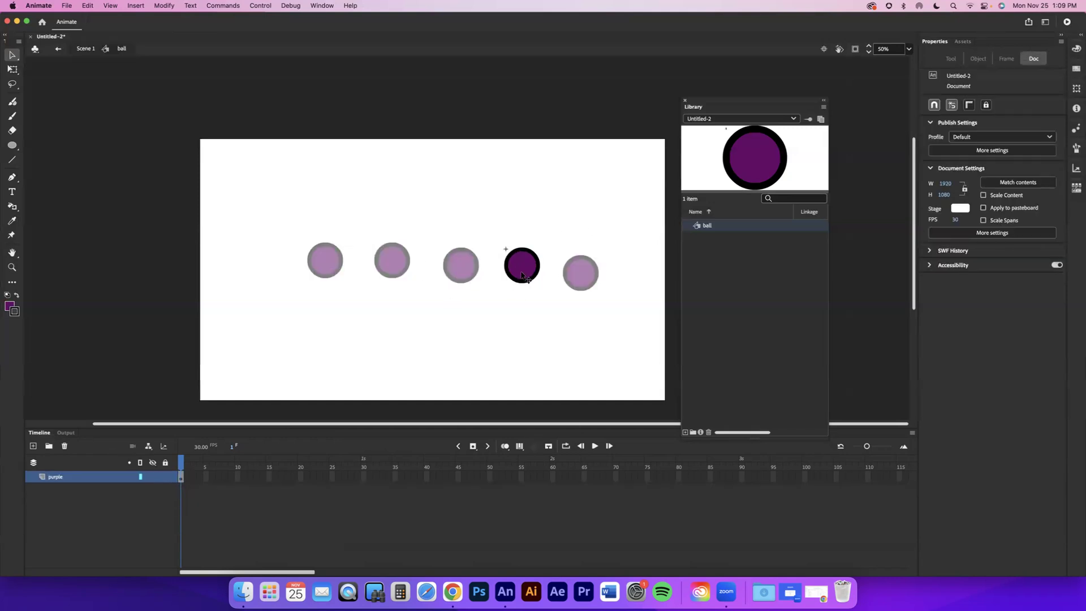
# Step: Recolour the ball symbol's fill orange and rename its purple layer as "orange"
pyautogui.click(10, 308)
pyautogui.click(154, 383)
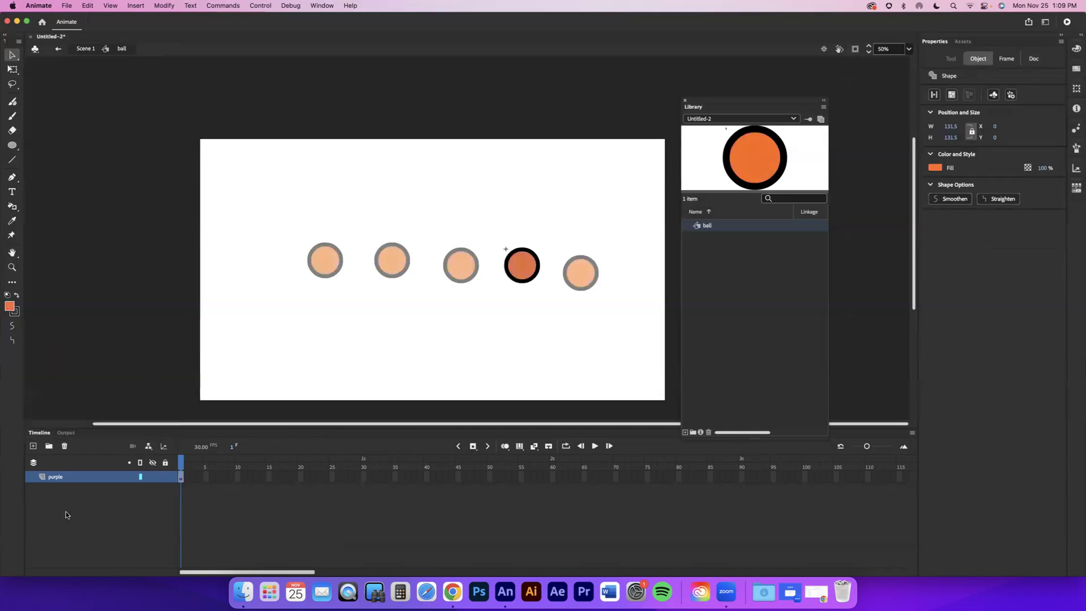
pyautogui.doubleClick(55, 477)
pyautogui.write('or')
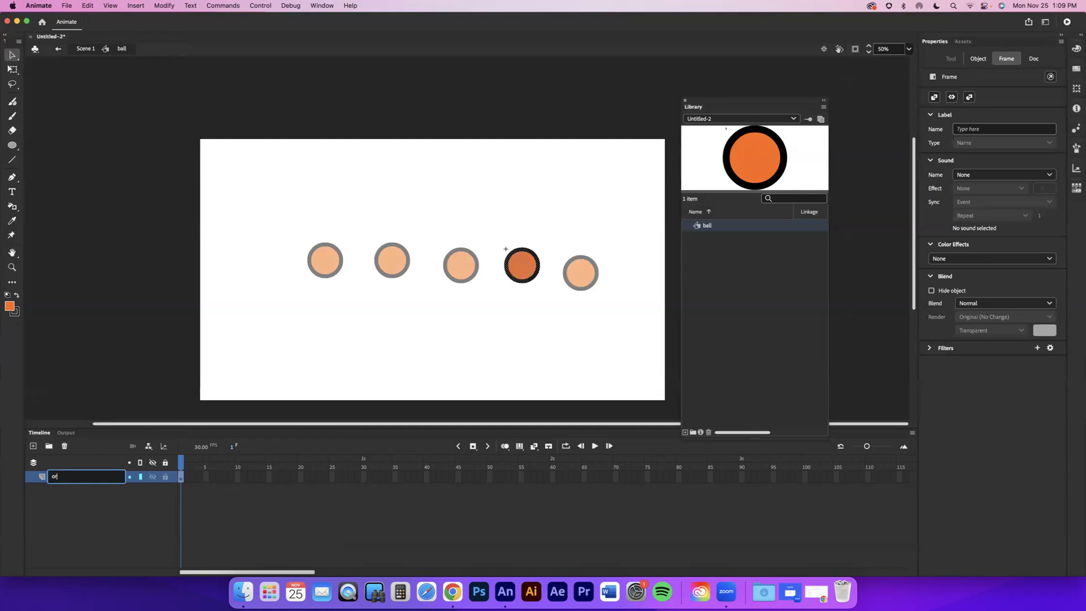
pyautogui.write('ange')
pyautogui.press('Return')
# Step: Return to Scene 1 and open the third and fifth ball instances in place to examine the recoloured symbol
pyautogui.doubleClick(417, 357)
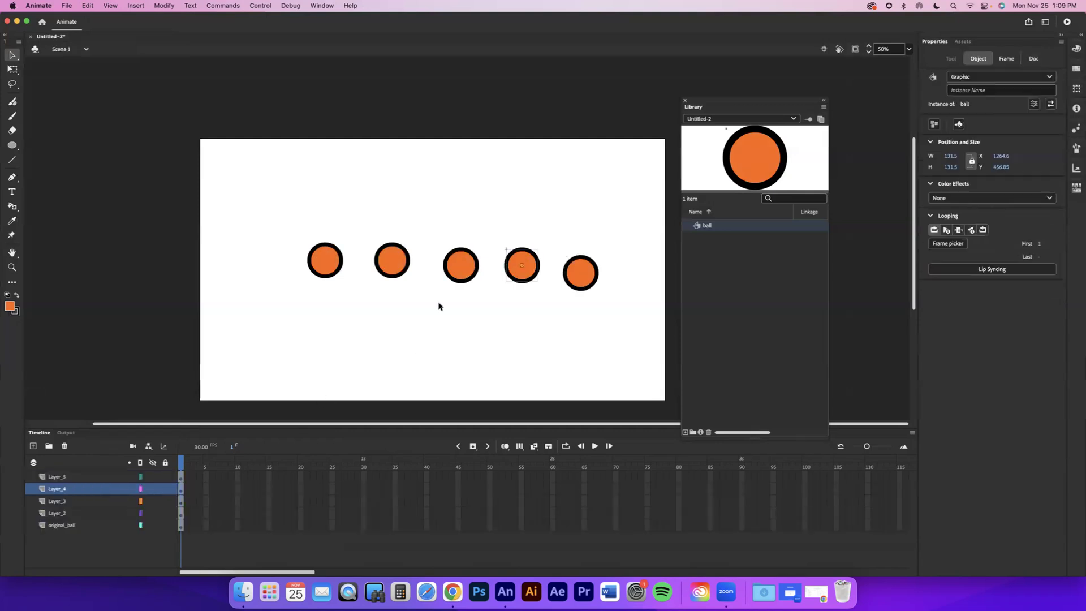
pyautogui.doubleClick(465, 274)
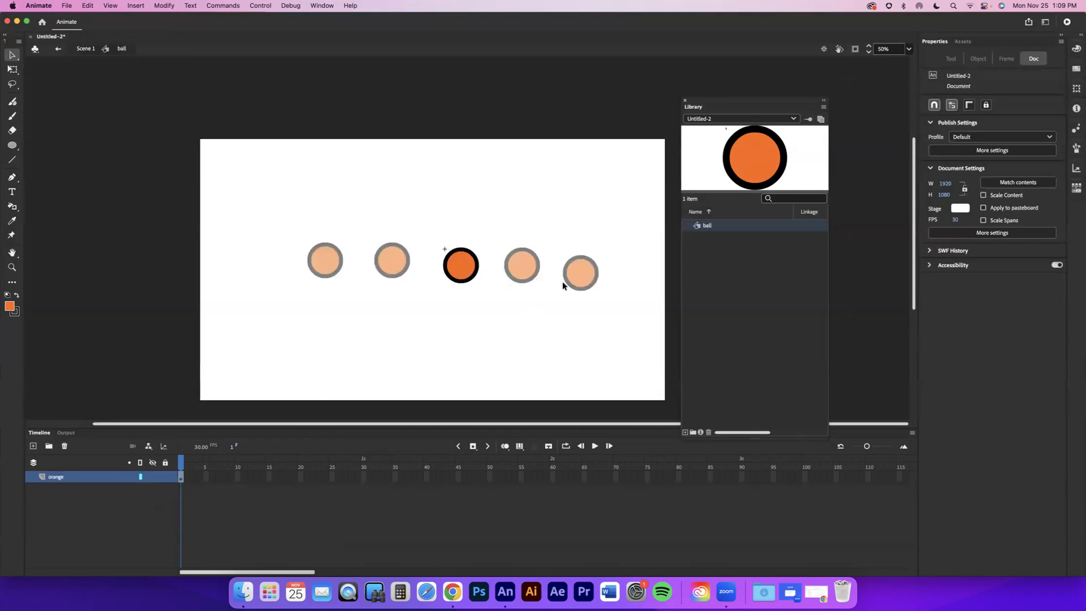
pyautogui.doubleClick(585, 278)
# Step: Delete Layer_5, Layer_4, Layer_3 and Layer_2 from Scene 1, keeping only the original_ball layer
pyautogui.moveTo(617, 225); pyautogui.dragTo(497, 323)
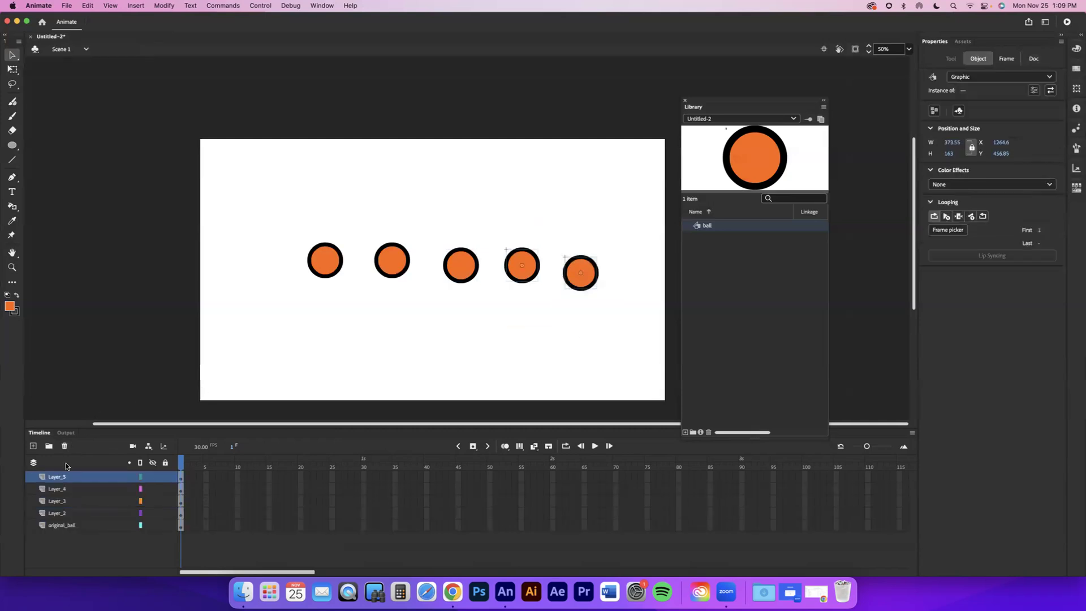
pyautogui.click(64, 446)
pyautogui.click(63, 446)
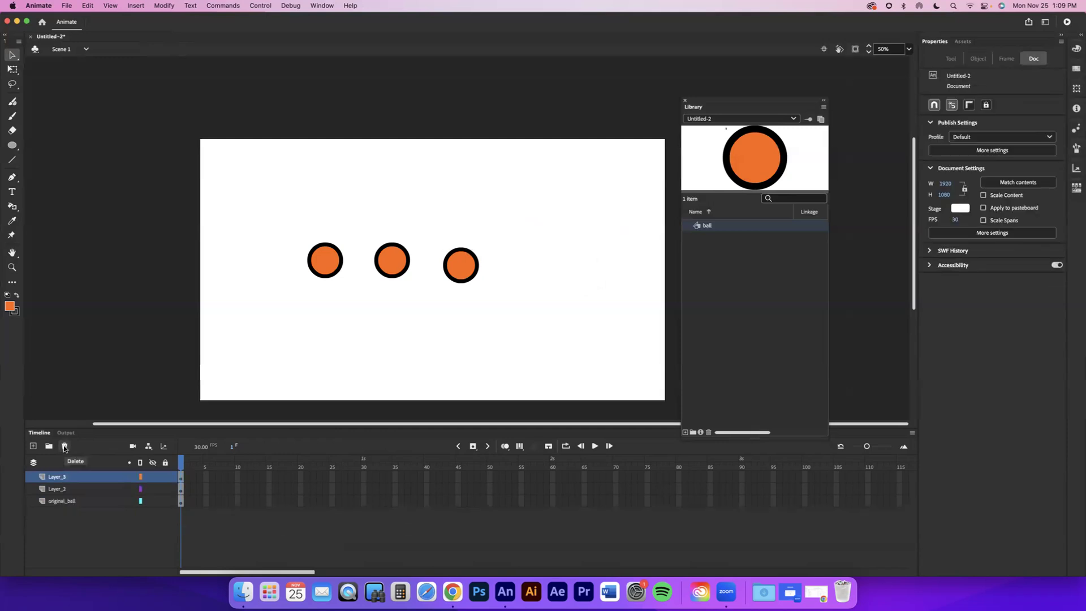
pyautogui.click(63, 446)
pyautogui.click(63, 446)
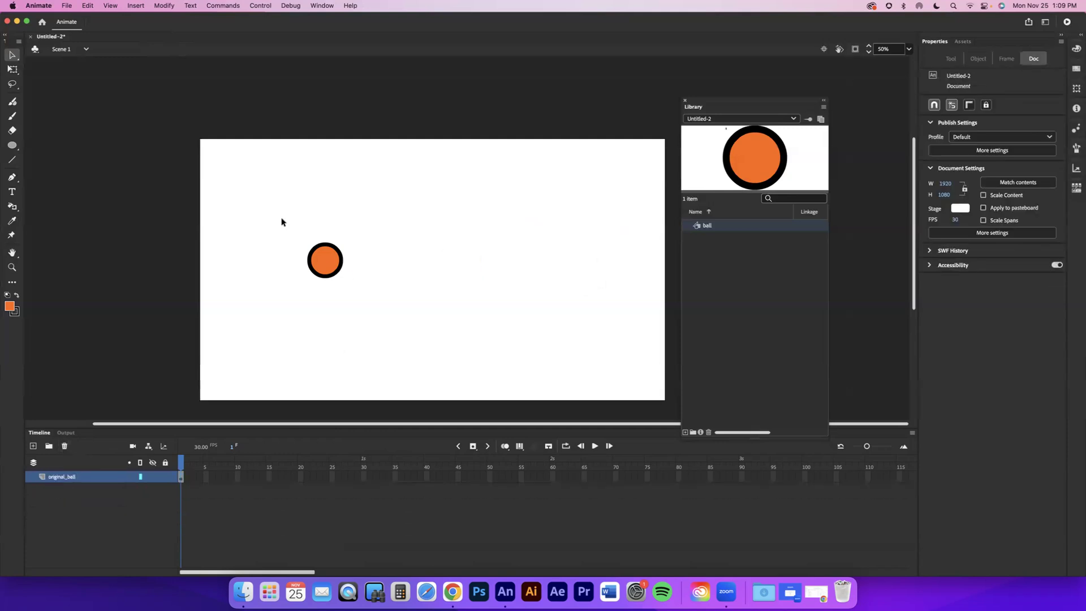
# Step: Centre the remaining ball horizontally on the stage with Align to stage, and raise it to about Y 92
pyautogui.moveTo(281, 218); pyautogui.dragTo(362, 306)
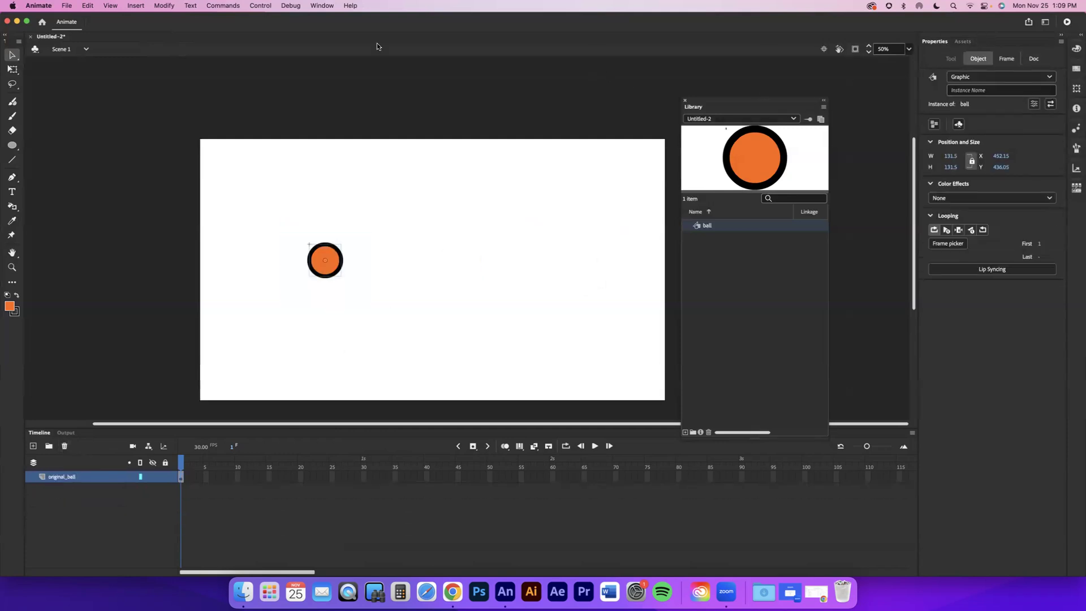
pyautogui.click(320, 5)
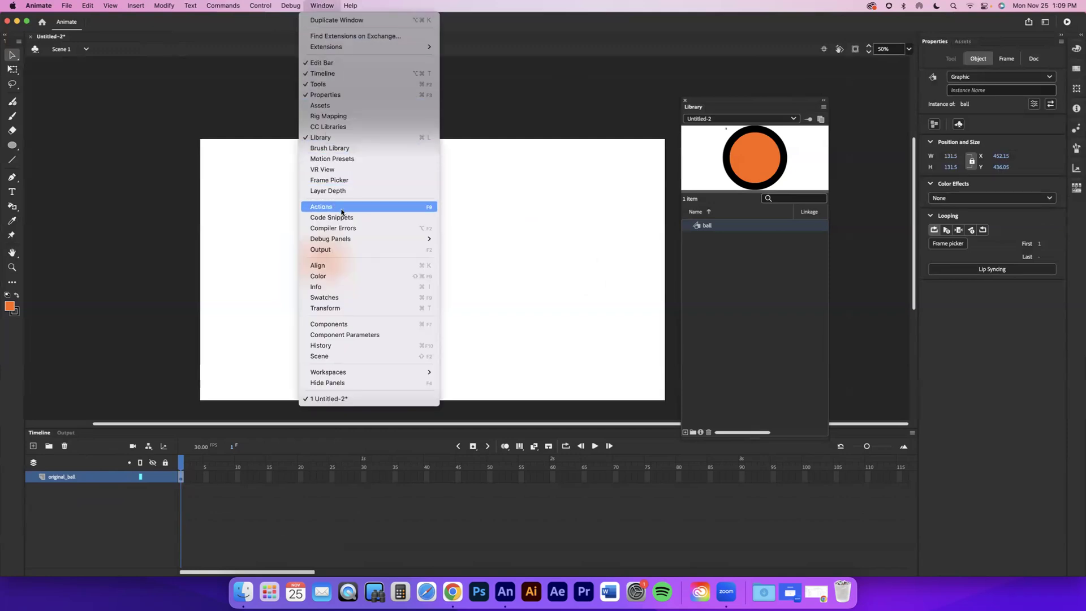
pyautogui.click(334, 265)
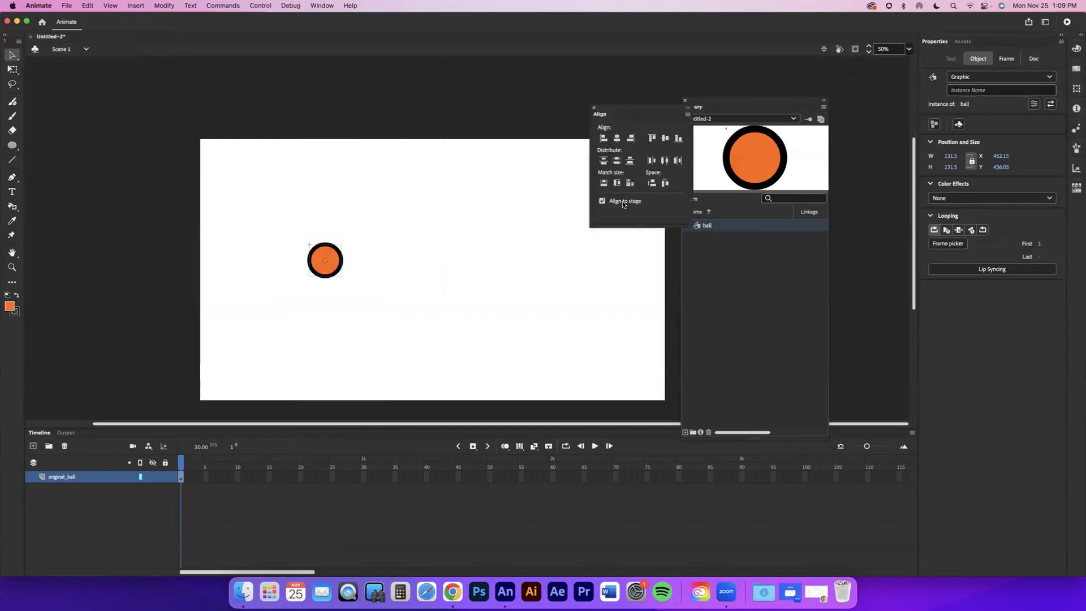
pyautogui.click(617, 138)
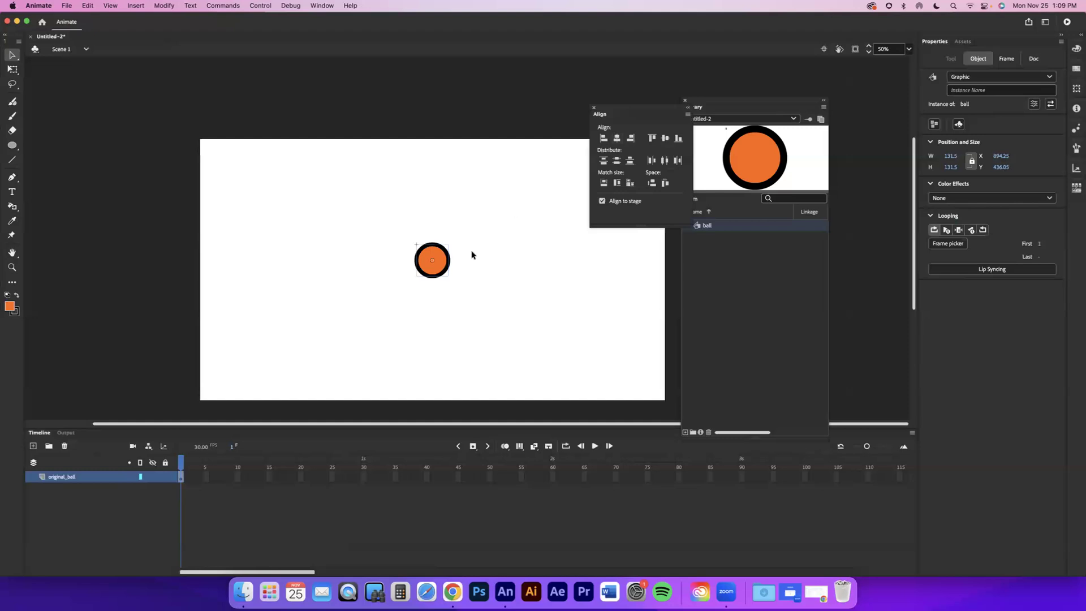
pyautogui.moveTo(441, 263); pyautogui.dragTo(457, 178)
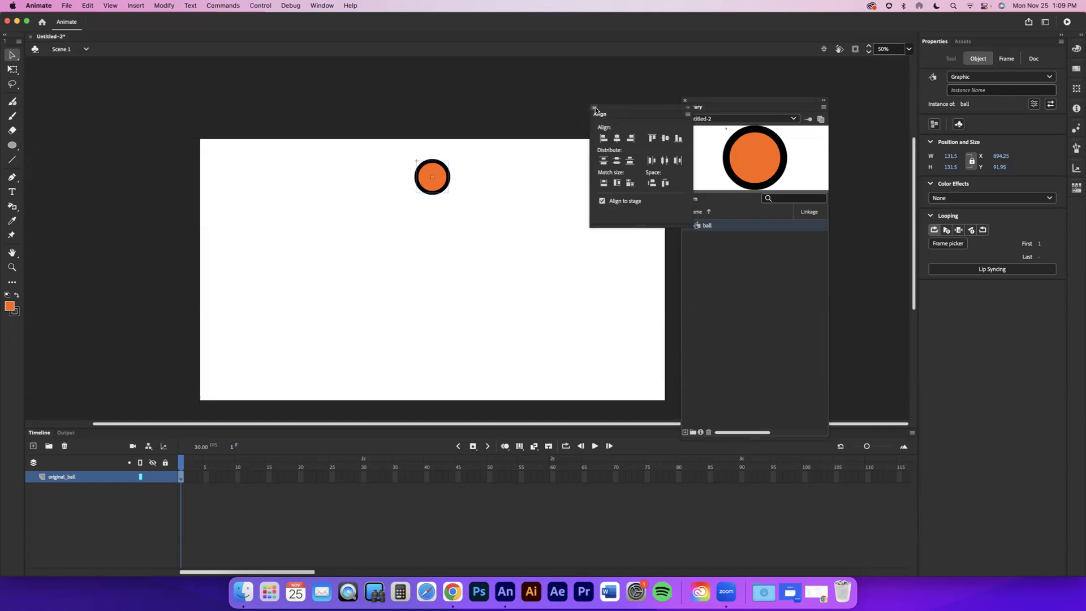
# Step: Reset the Essentials workspace to its original layout
pyautogui.click(1044, 23)
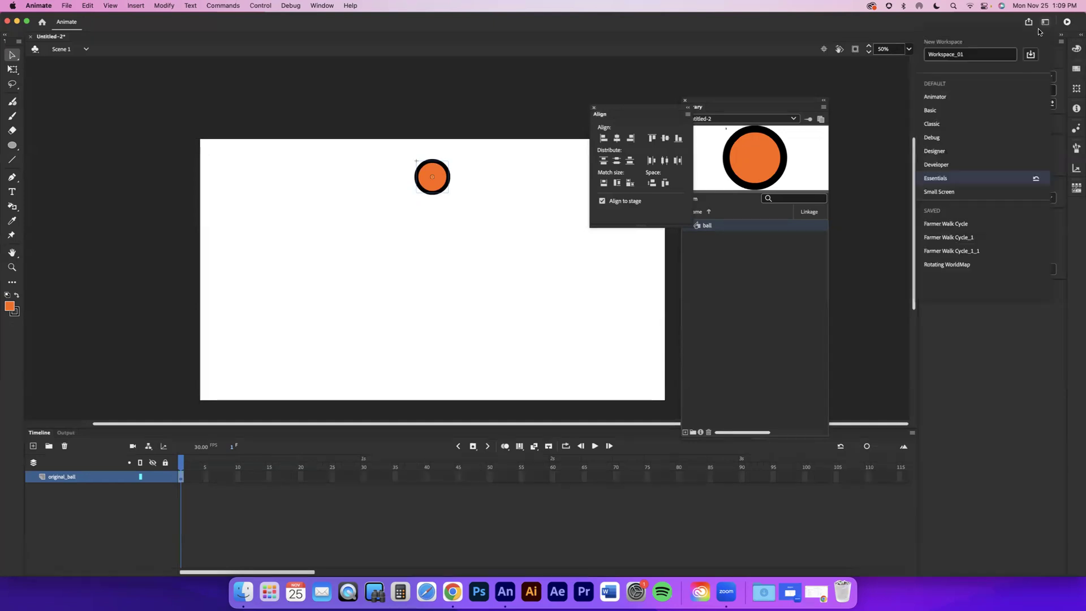
pyautogui.click(1031, 176)
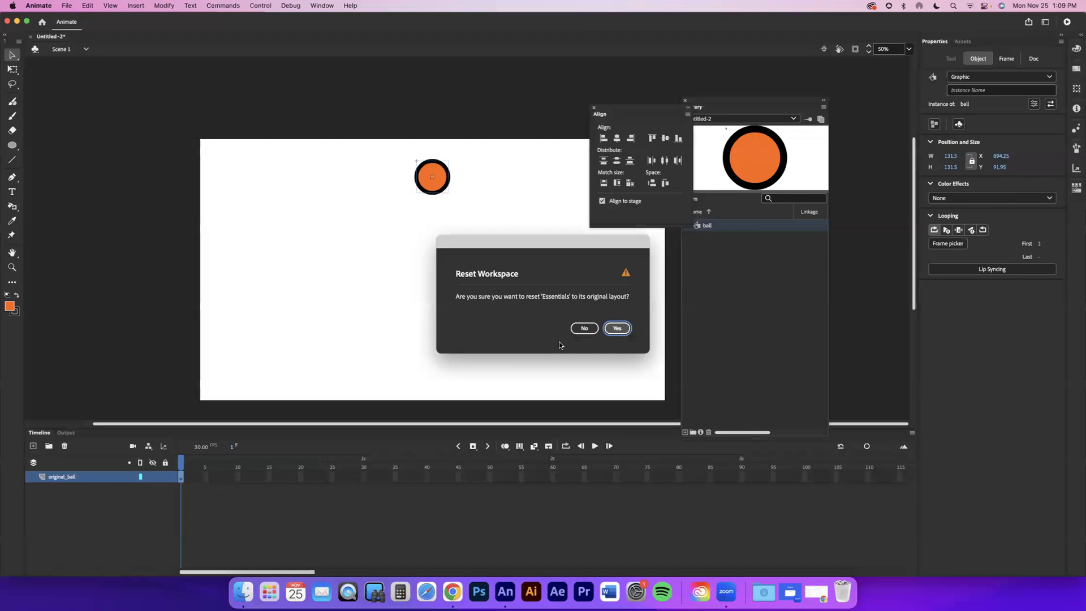
pyautogui.click(617, 328)
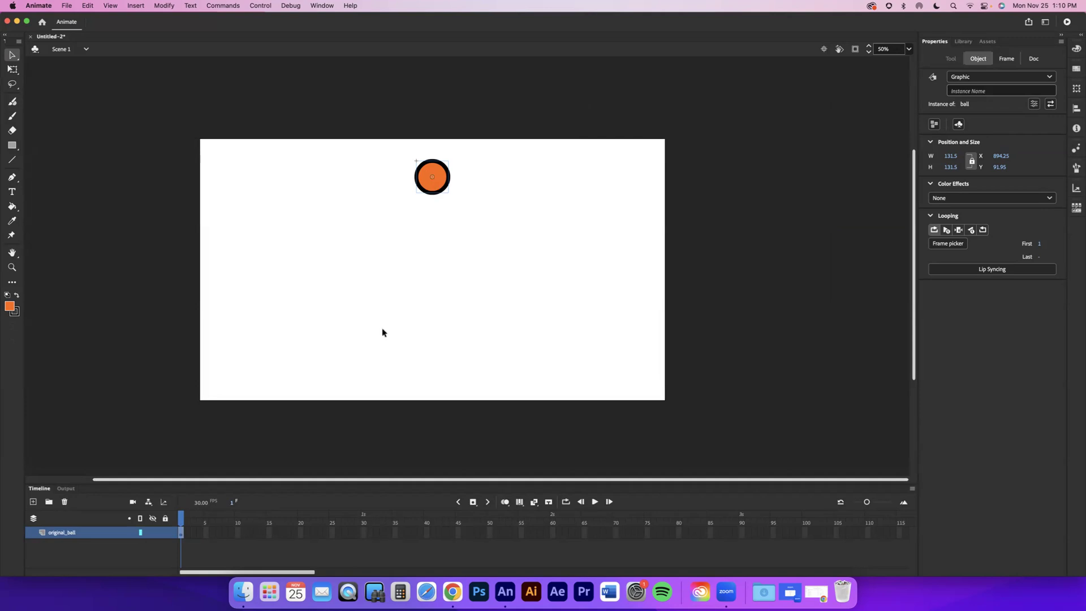
# Step: Insert a blank keyframe at frame 15 of the original_ball layer and undo the insertion
pyautogui.click(270, 535)
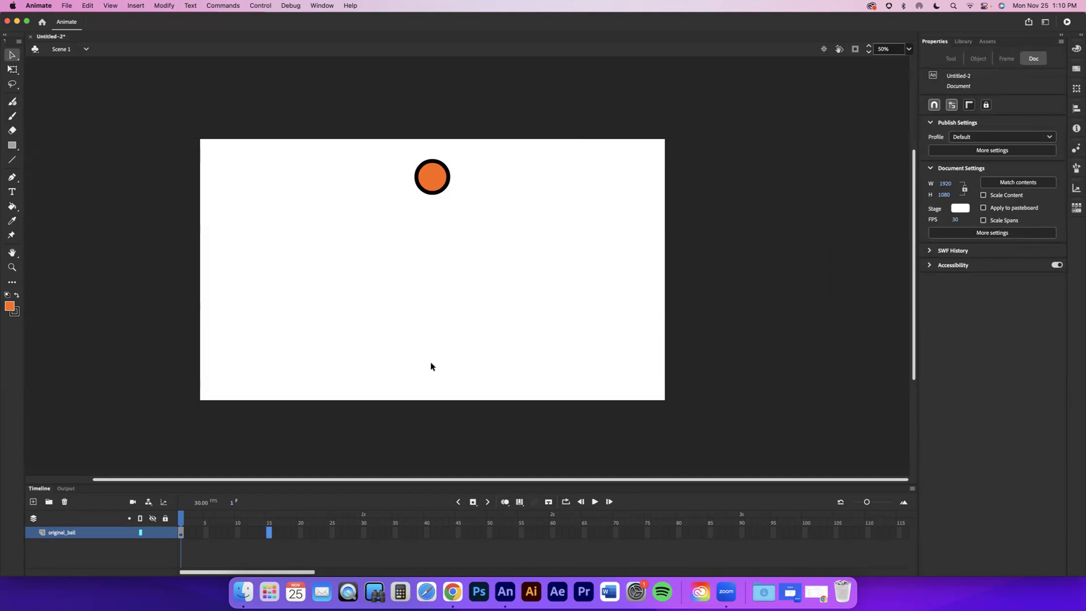
pyautogui.click(363, 534)
pyautogui.click(269, 533)
pyautogui.rightClick(269, 536)
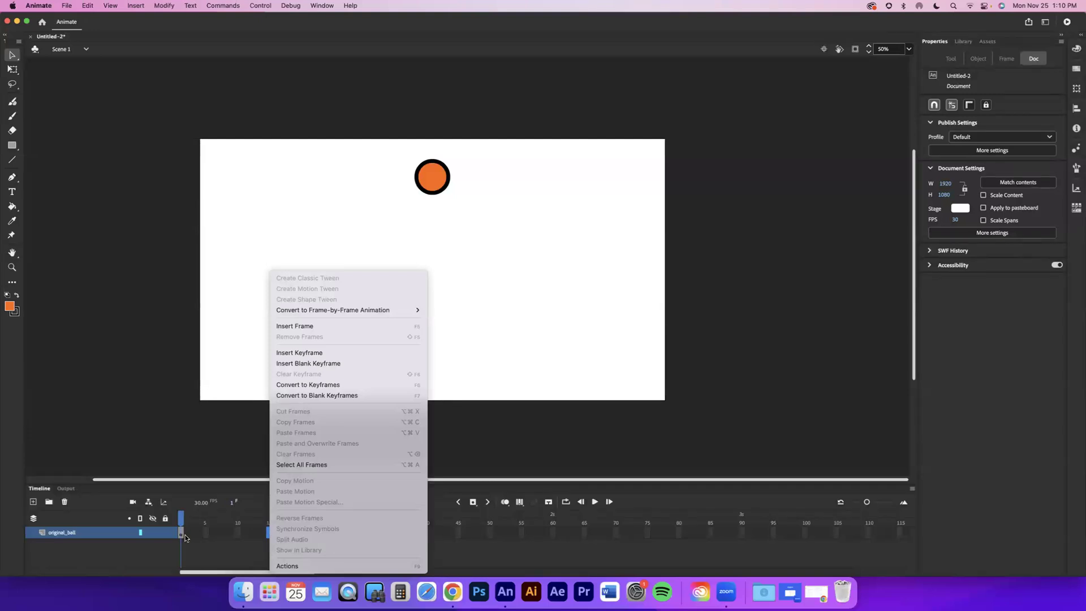
pyautogui.click(309, 363)
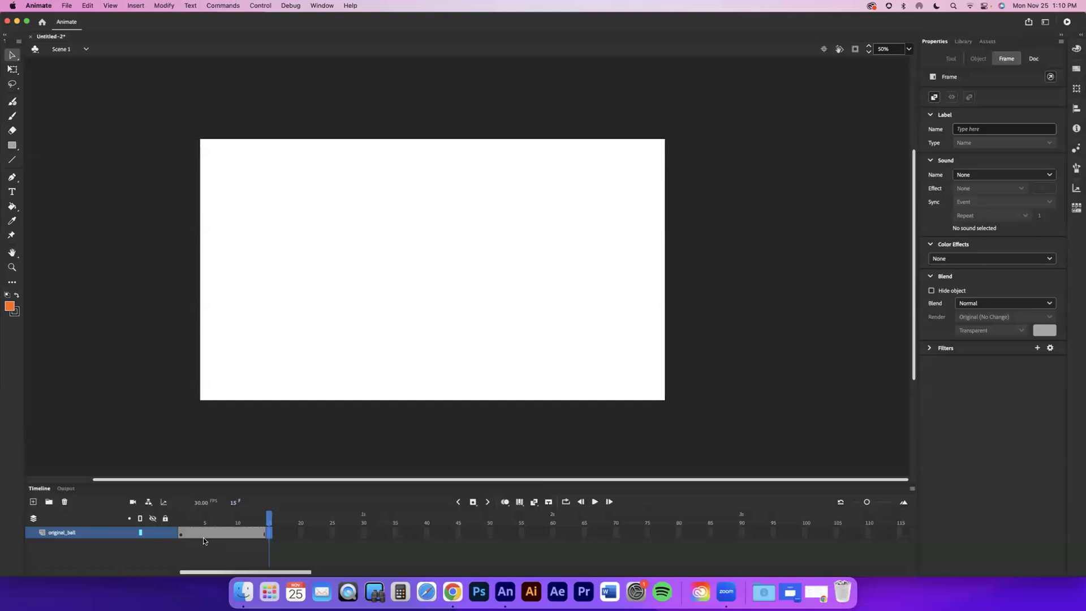
pyautogui.press('super+z')
pyautogui.click(185, 536)
pyautogui.click(270, 532)
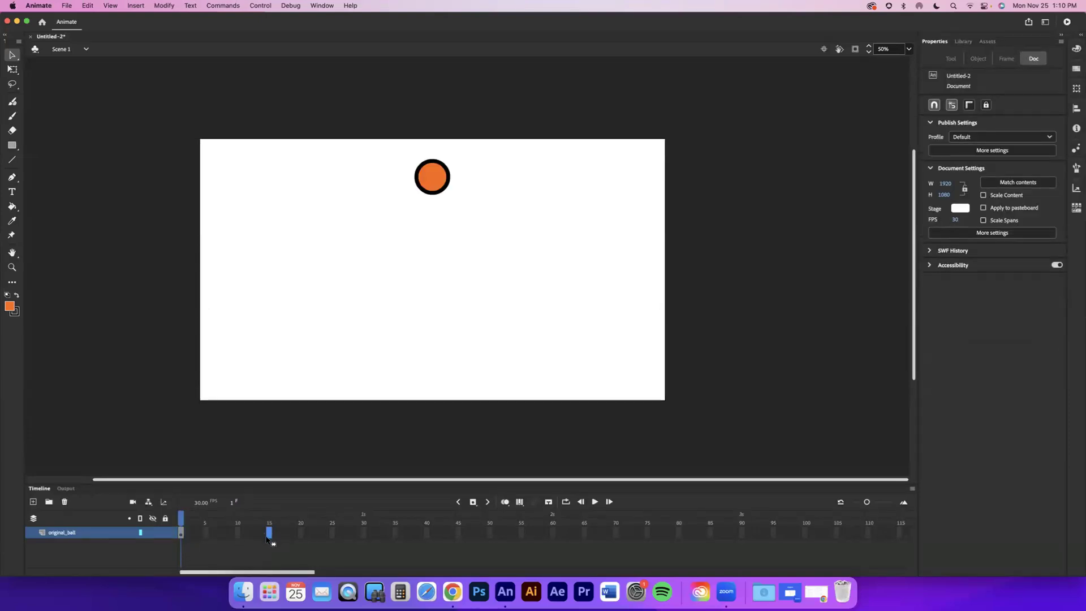
# Step: Insert a blank keyframe at frame 2 of the original_ball layer, compare it with frame 1, and undo it
pyautogui.click(187, 535)
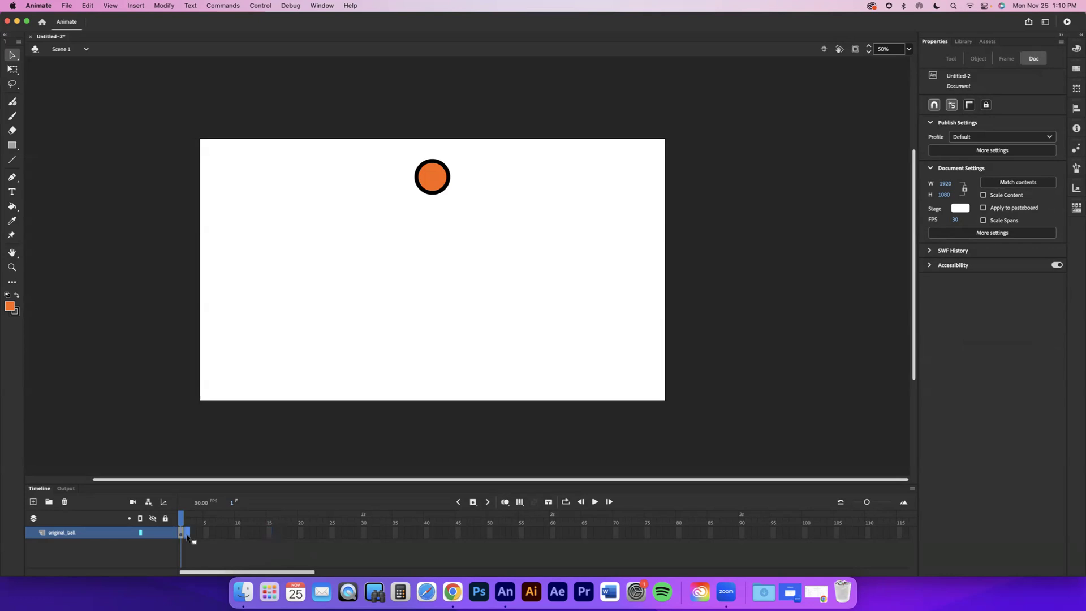
pyautogui.rightClick(187, 537)
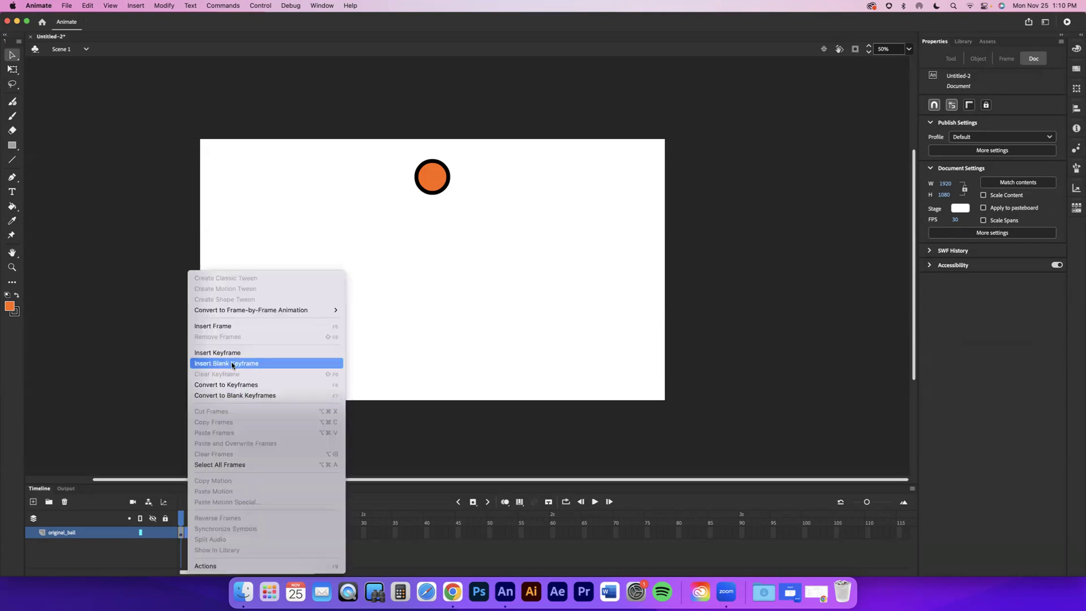
pyautogui.click(229, 365)
pyautogui.click(188, 537)
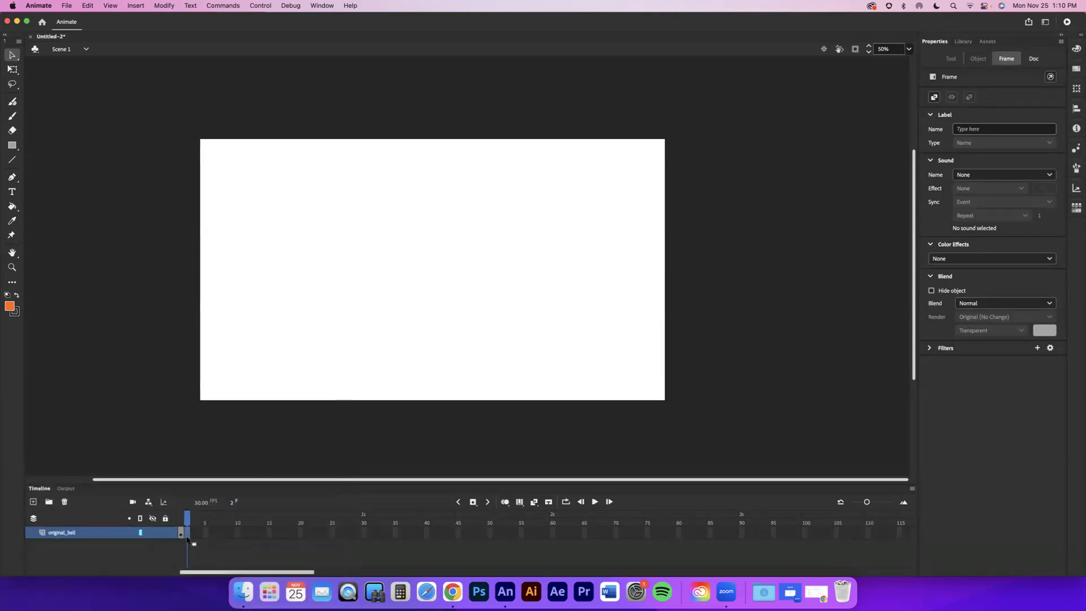
pyautogui.moveTo(189, 522); pyautogui.dragTo(189, 539)
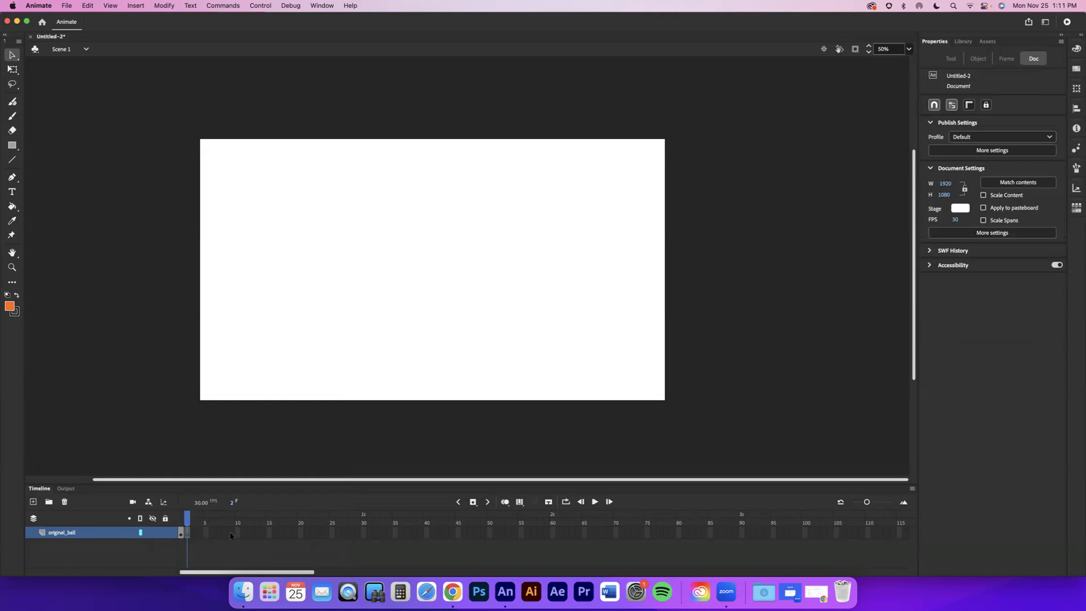
pyautogui.press(',')
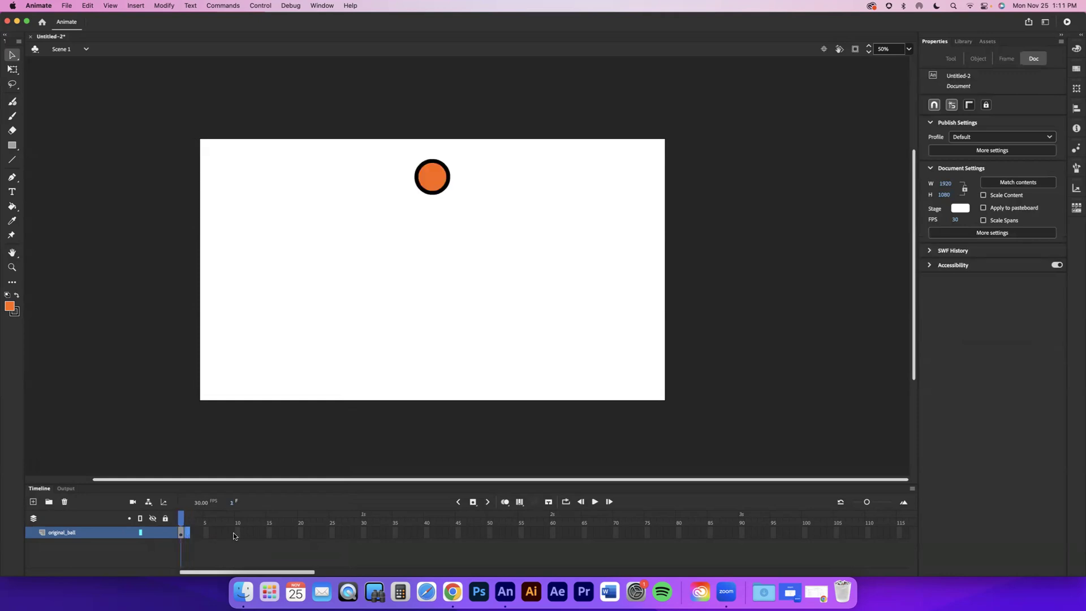
# Step: Insert a keyframe at frame 2 of the original_ball layer and lower the ball there to about Y 130
pyautogui.rightClick(189, 539)
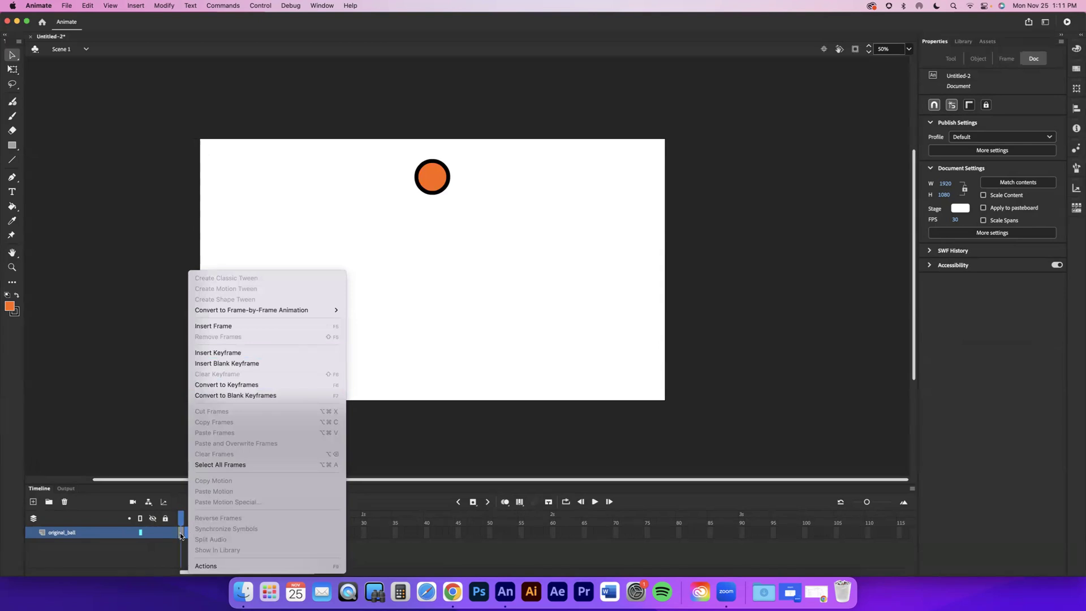
pyautogui.click(225, 354)
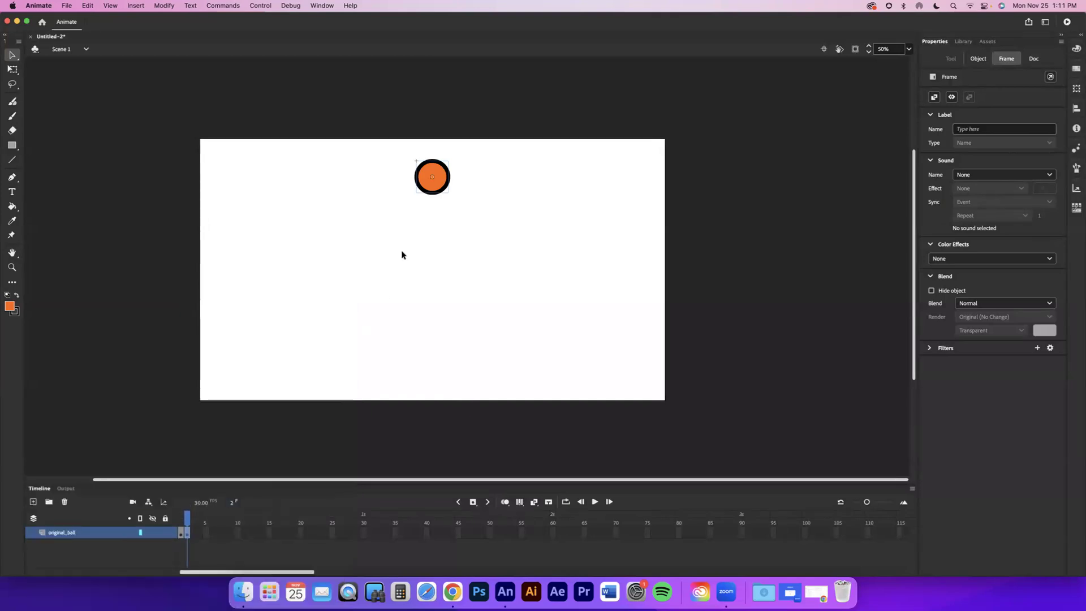
pyautogui.click(186, 523)
pyautogui.click(181, 533)
pyautogui.click(183, 536)
pyautogui.click(182, 535)
pyautogui.click(188, 534)
pyautogui.moveTo(434, 185); pyautogui.dragTo(432, 194)
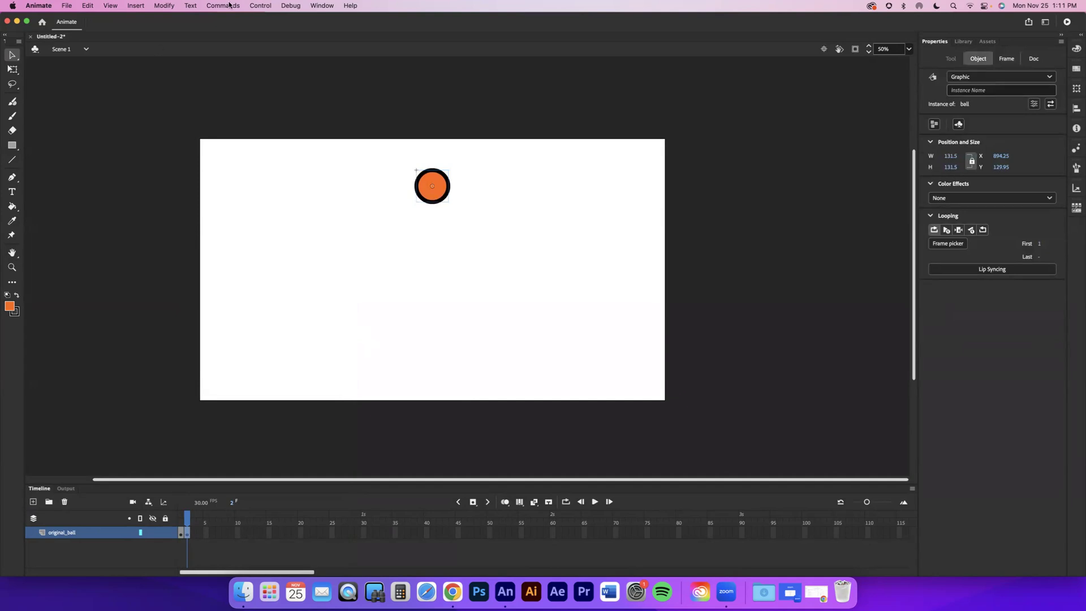
# Step: Test the movie to preview the two-frame ball animation, and close the preview window
pyautogui.click(261, 6)
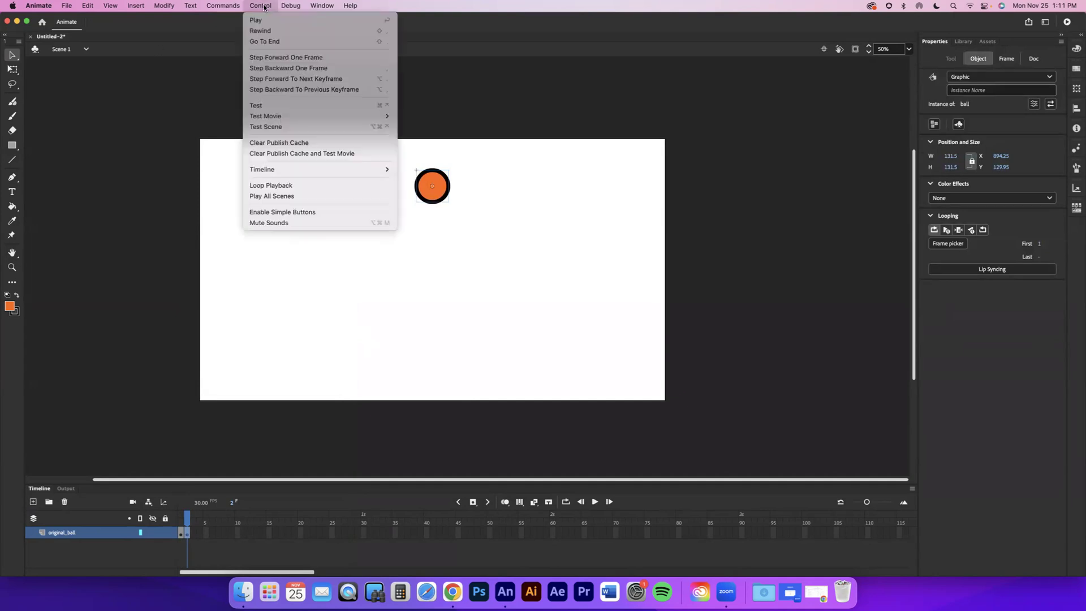
pyautogui.click(263, 106)
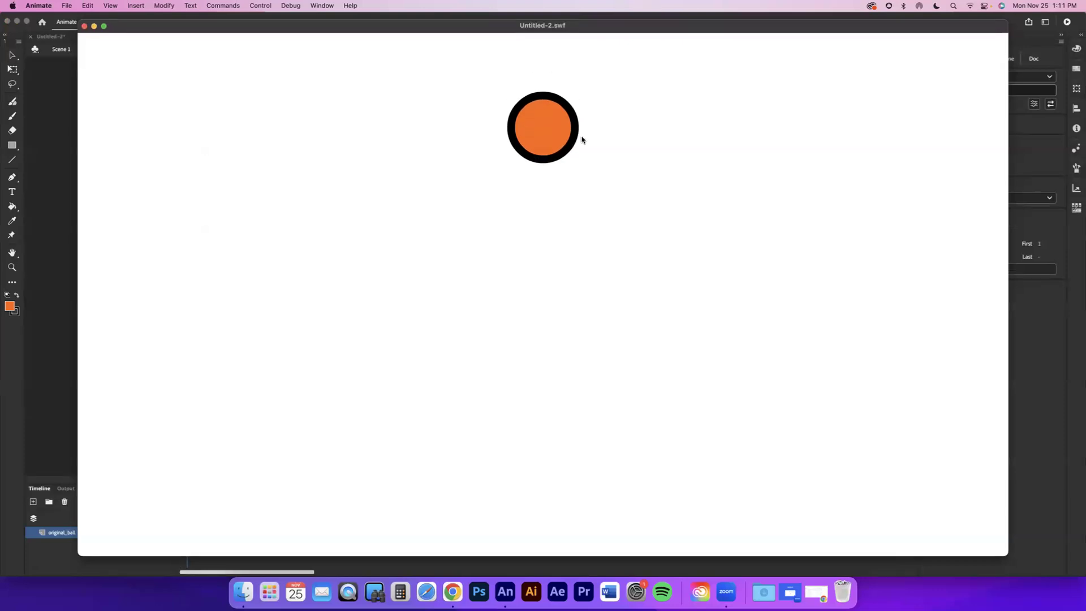
pyautogui.click(84, 26)
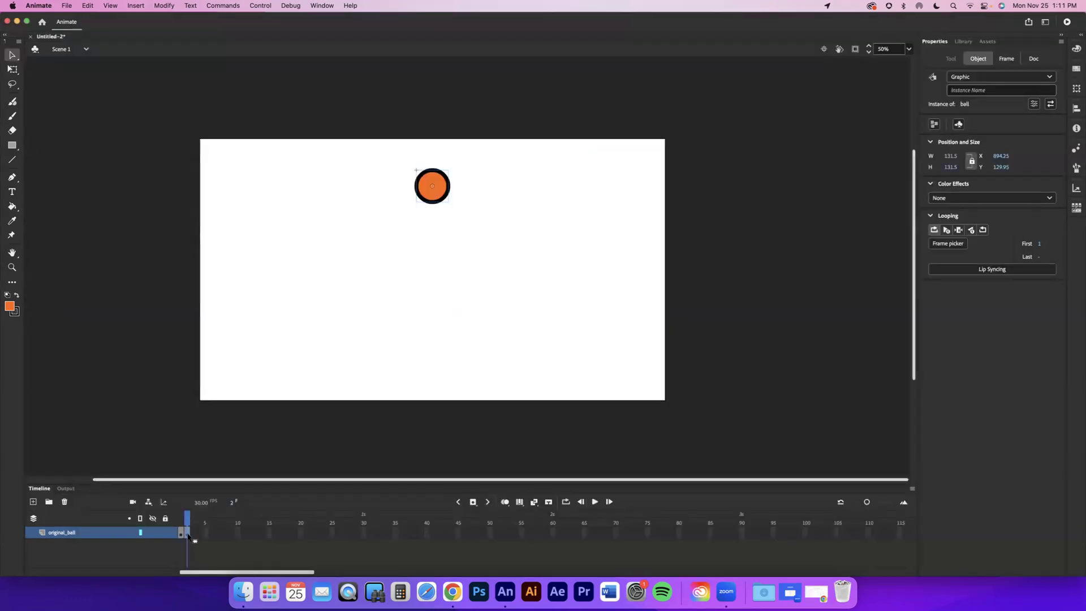
# Step: Undo the ball's move and the keyframe inserted at frame 2, and select frame 1
pyautogui.press(',')
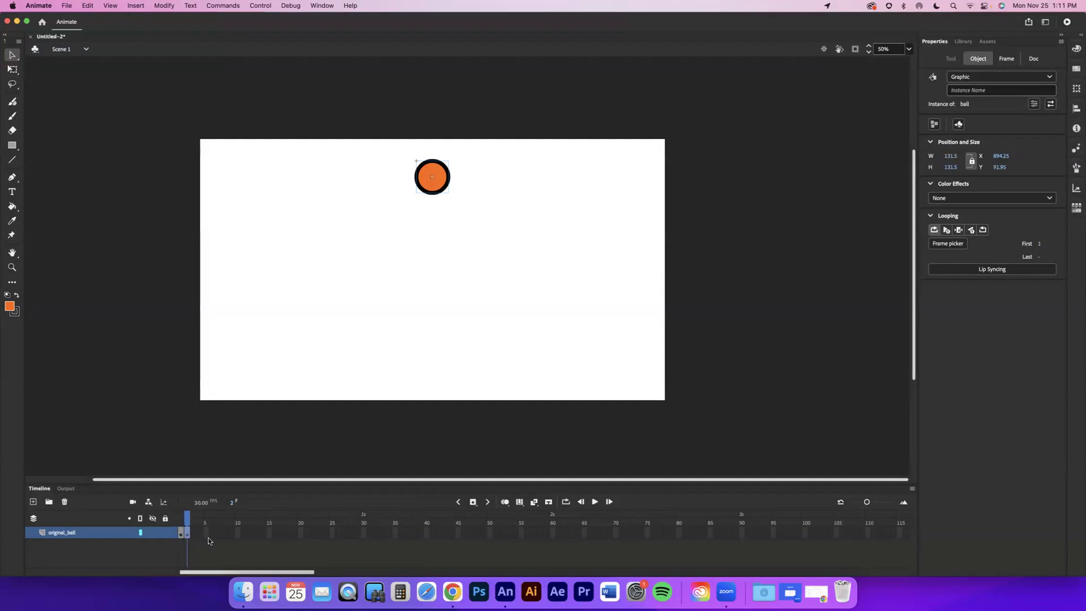
pyautogui.press('super+z')
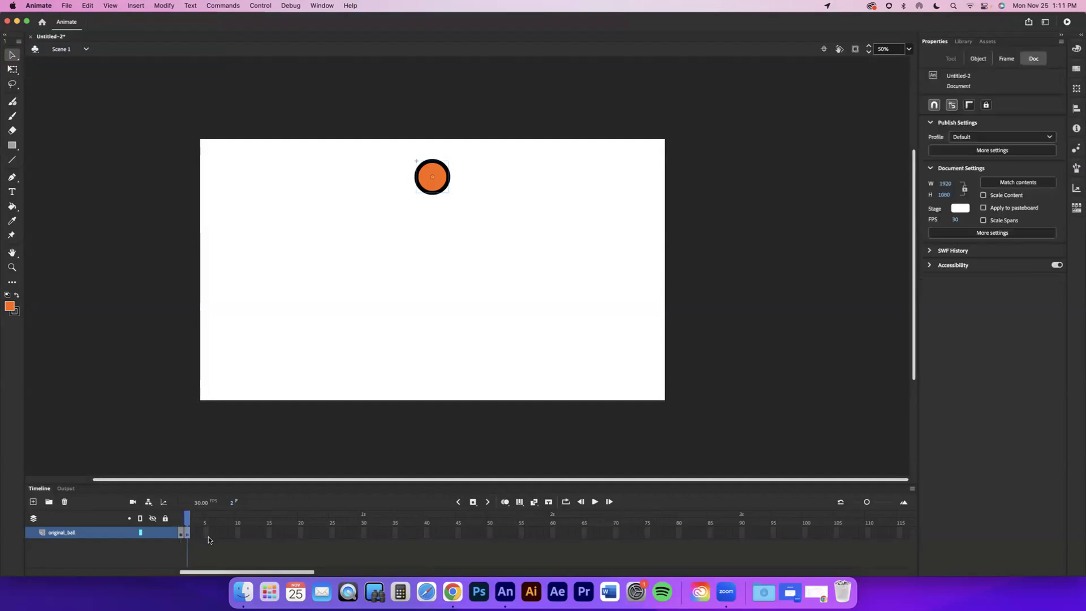
pyautogui.click(181, 534)
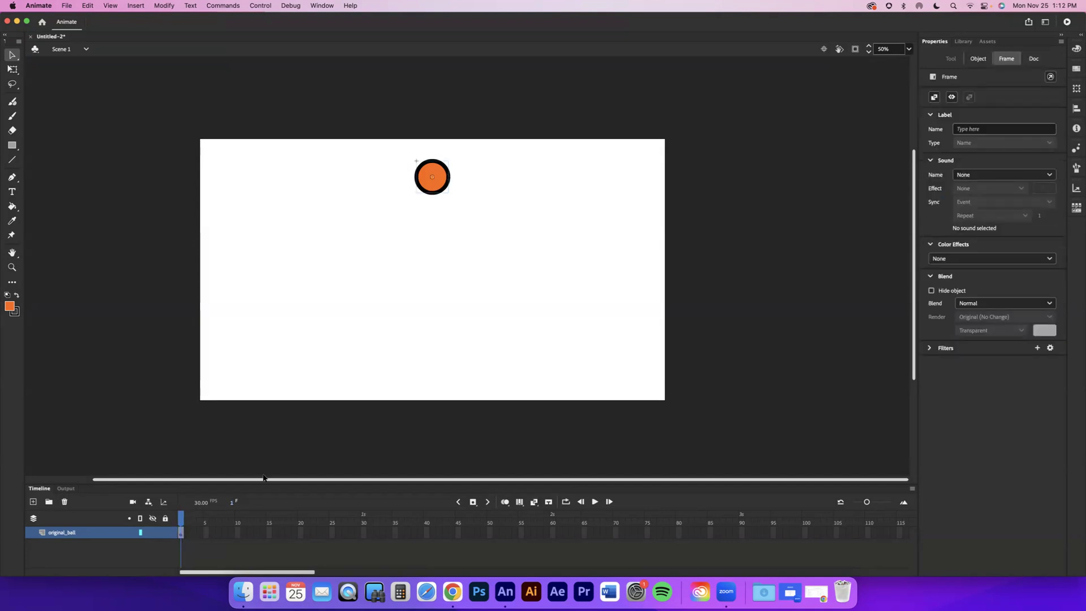
# Step: Insert a keyframe at frame 15 of the original_ball layer, scrub up to it, and return to frame 1
pyautogui.click(270, 533)
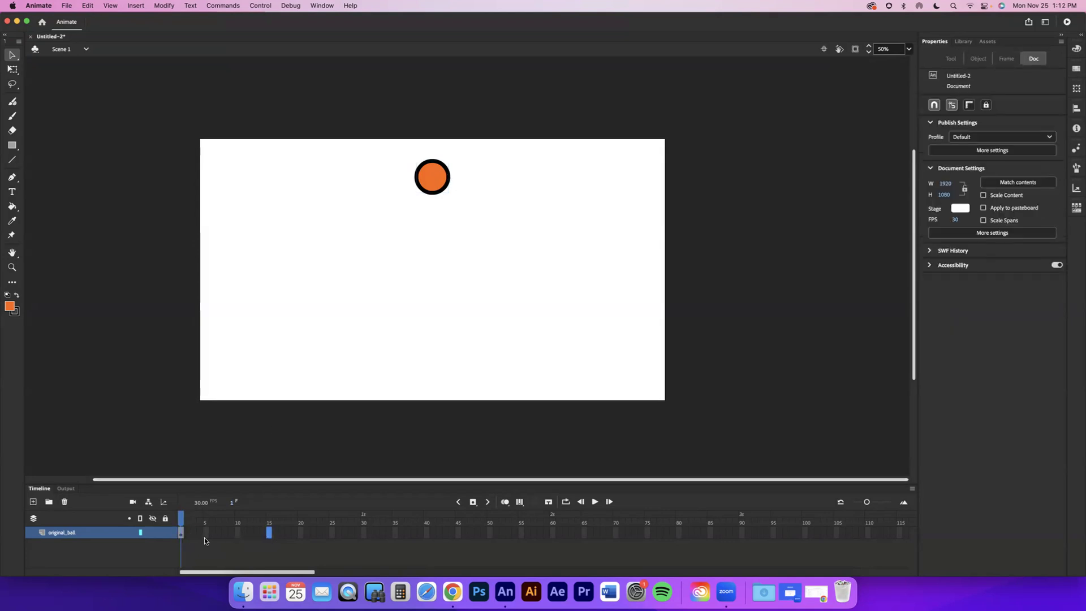
pyautogui.rightClick(269, 535)
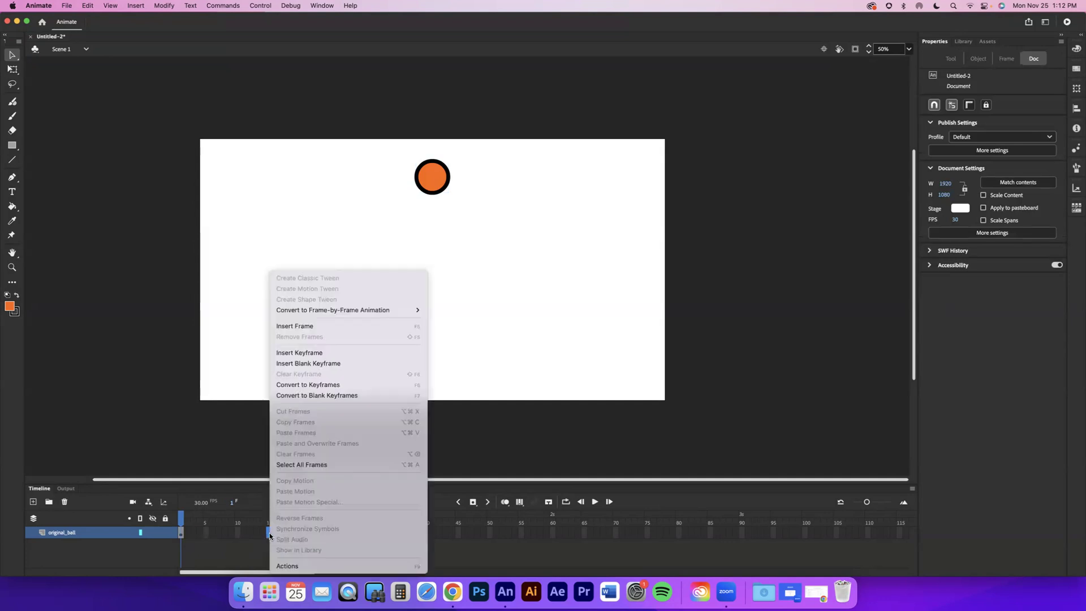
pyautogui.click(304, 351)
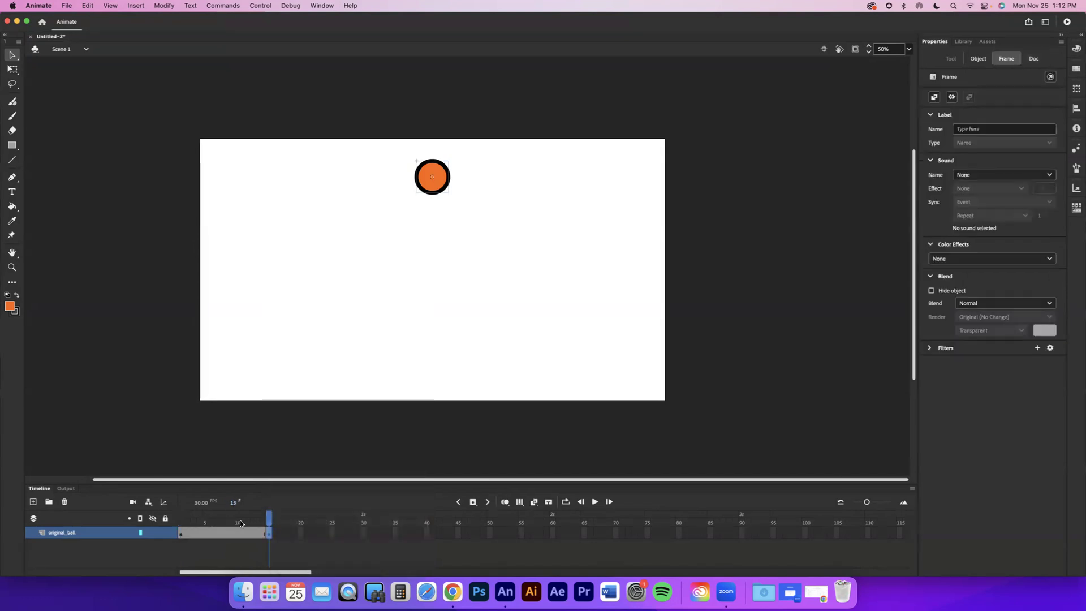
pyautogui.moveTo(238, 522); pyautogui.dragTo(266, 523)
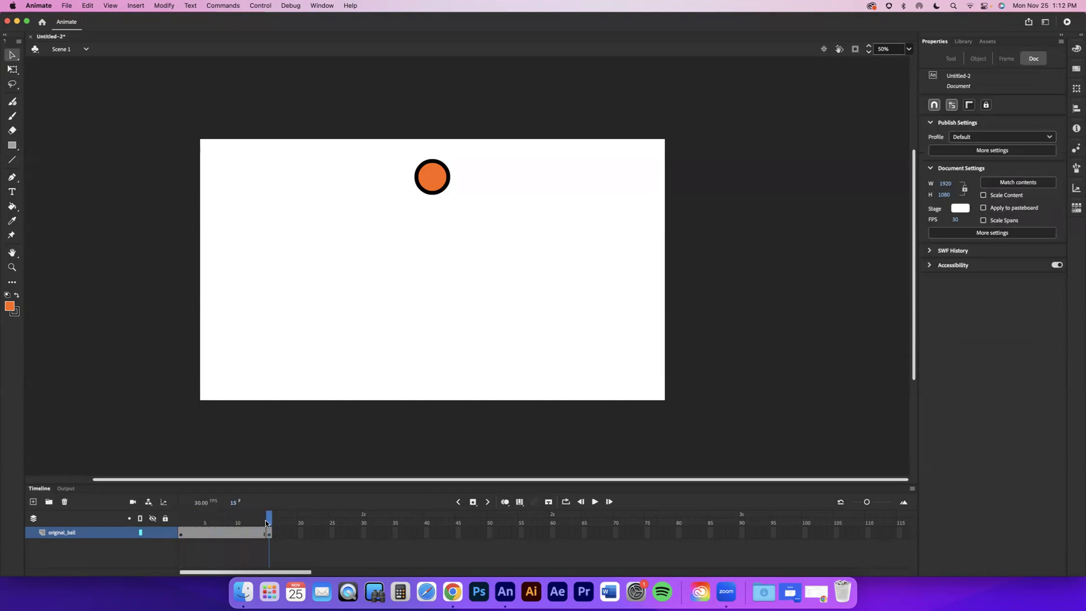
pyautogui.click(184, 536)
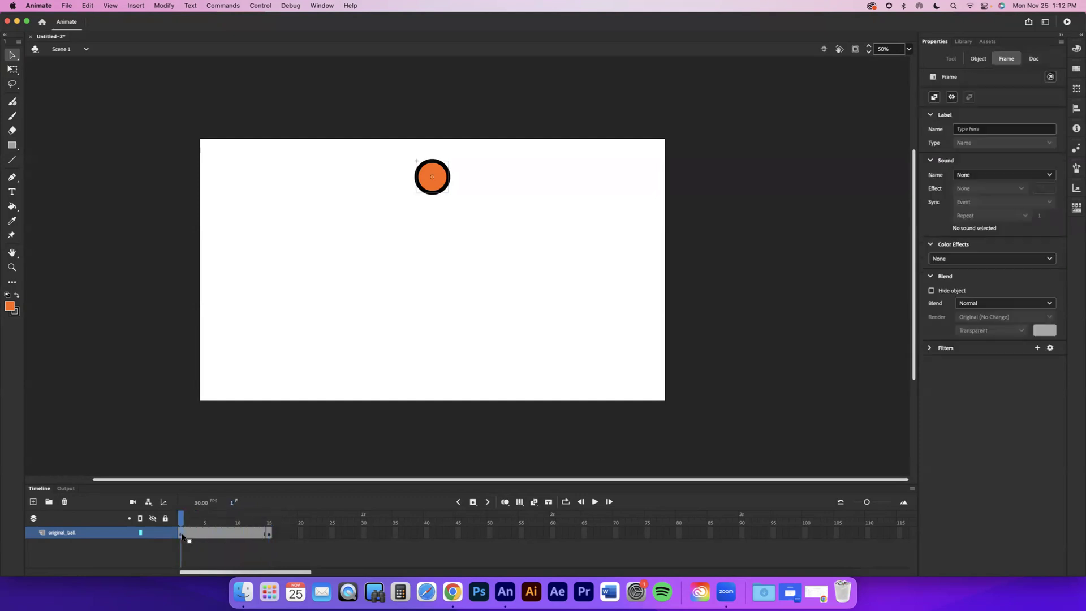
# Step: Test the movie to preview the ball with keyframes at frames 1 and 15, and close the preview
pyautogui.click(256, 7)
pyautogui.click(256, 106)
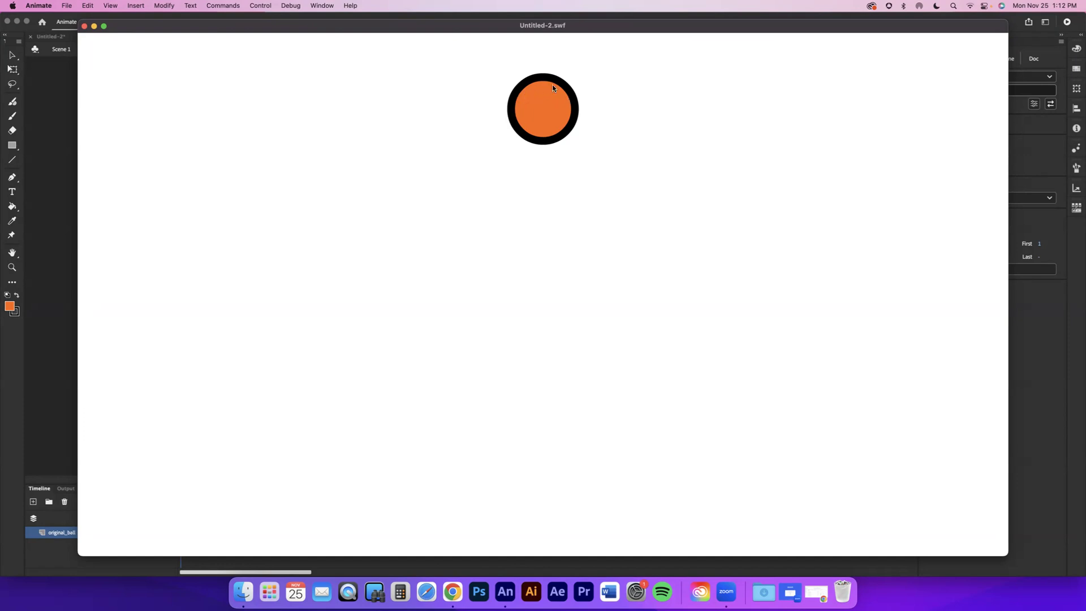
pyautogui.click(84, 27)
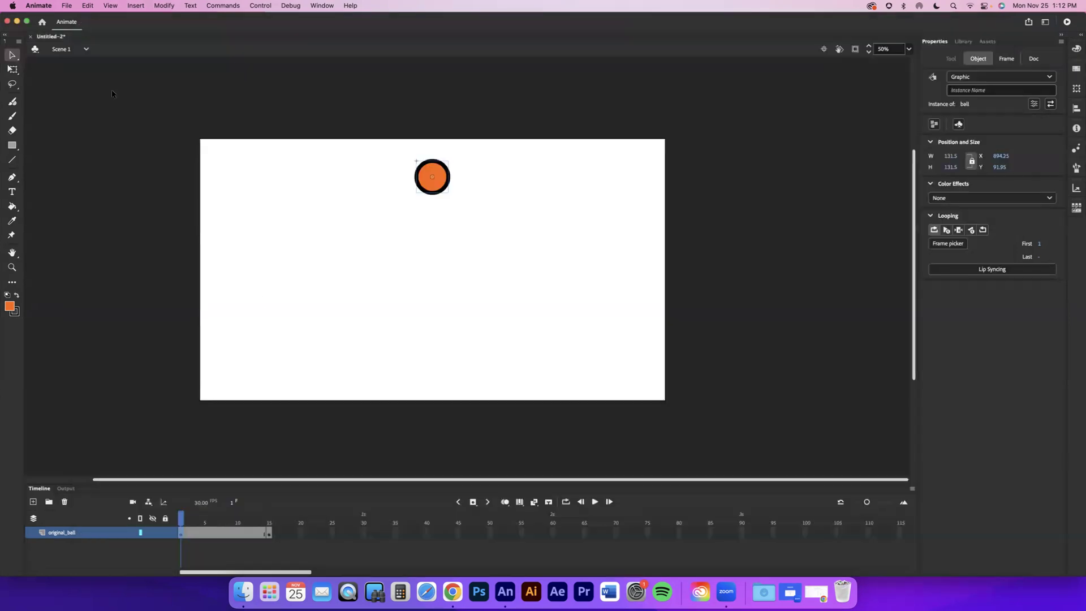
# Step: Check the ball at the frame 15 keyframe, scrub from frame 1 to frame 14, and clear the selection
pyautogui.click(268, 532)
pyautogui.moveTo(431, 186); pyautogui.dragTo(431, 202)
pyautogui.moveTo(179, 521); pyautogui.dragTo(264, 515)
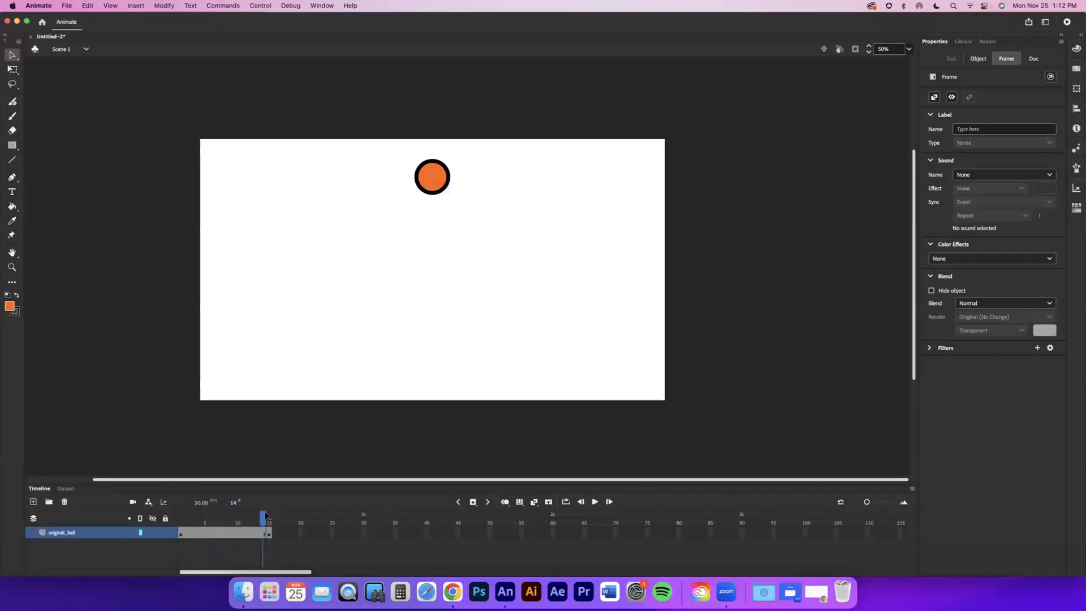
pyautogui.click(214, 136)
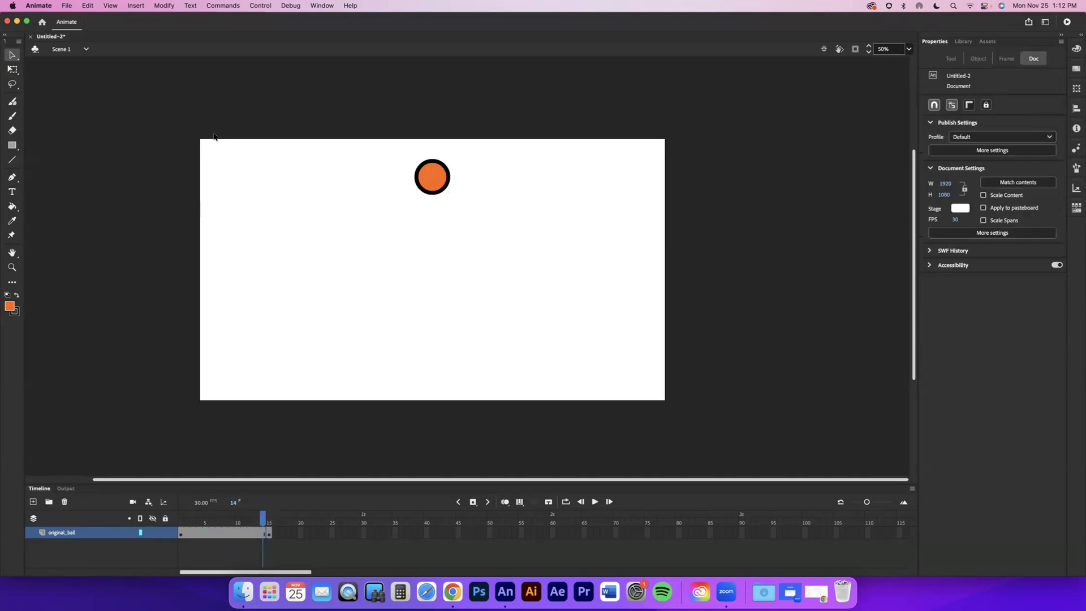
# Step: Test the movie again to check whether the ball moves, and close the preview window
pyautogui.click(262, 6)
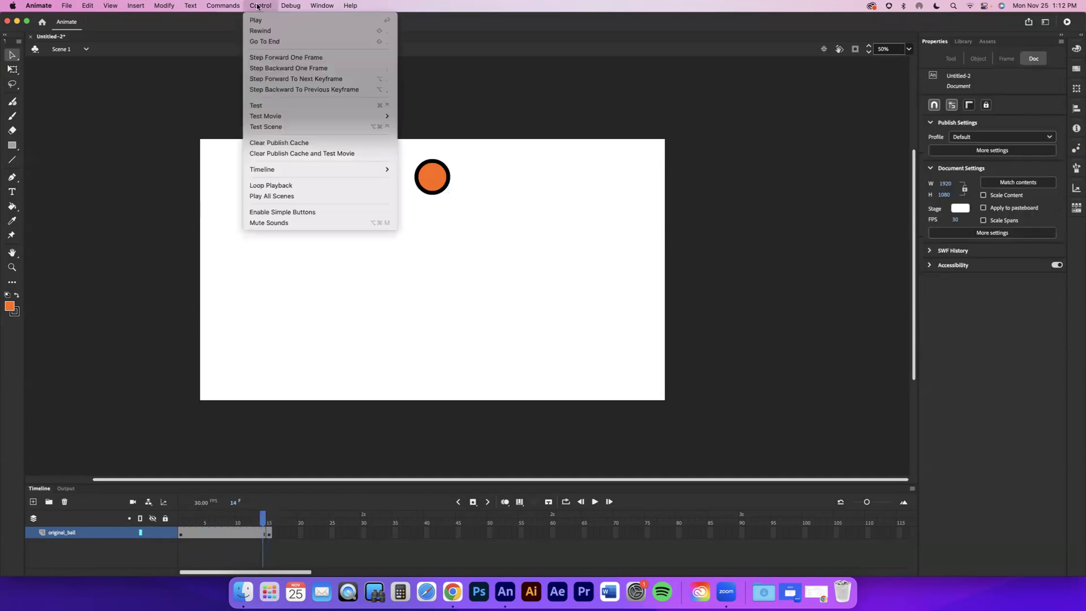
pyautogui.click(264, 106)
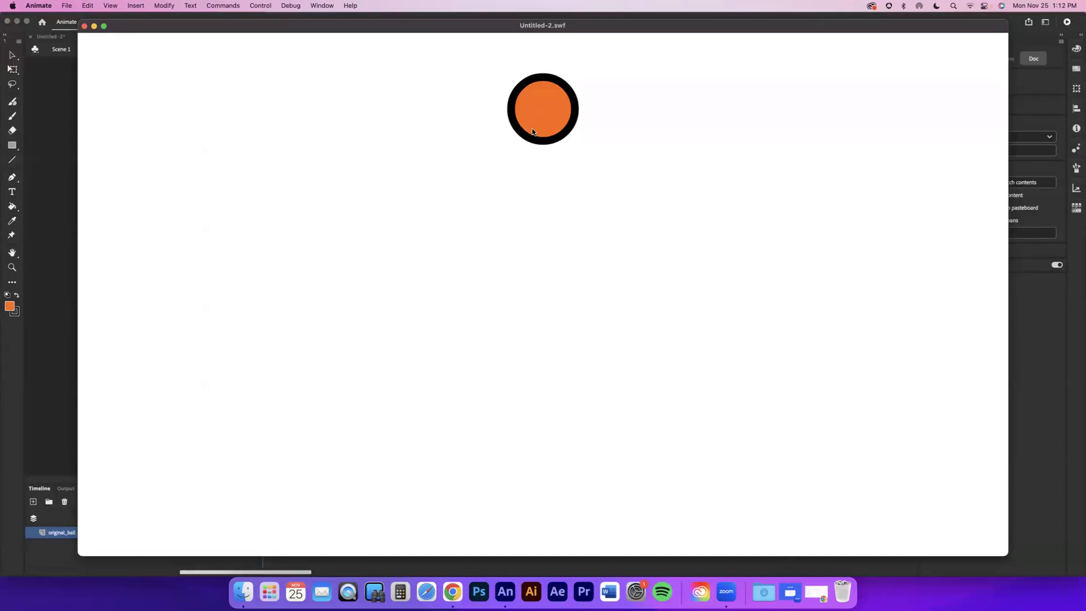
pyautogui.click(84, 27)
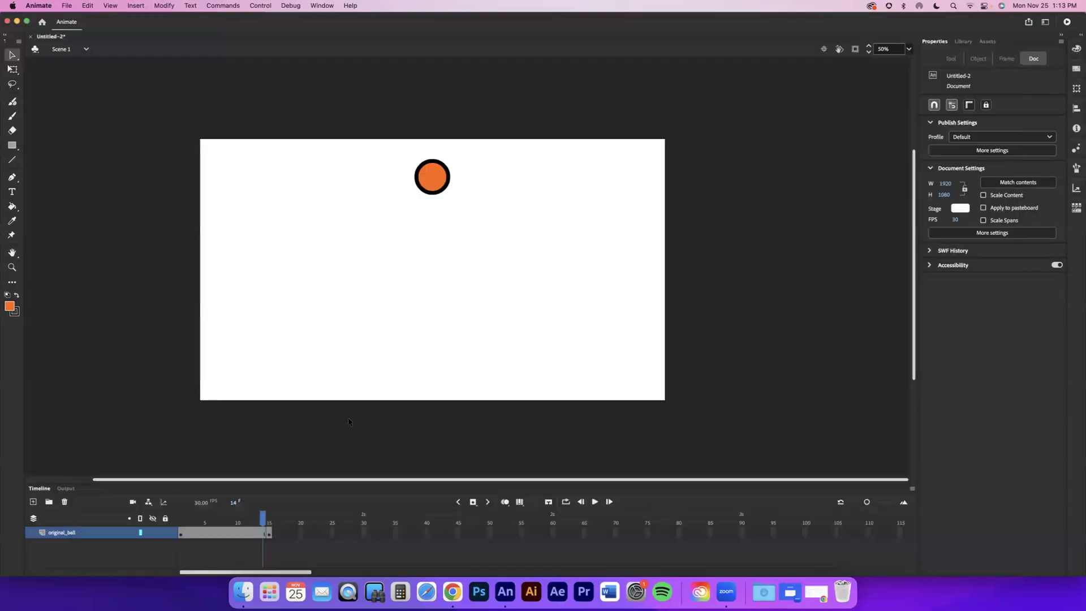
# Step: Undo the keyframe inserted at frame 15 of the original_ball layer
pyautogui.click(269, 533)
pyautogui.press('Return')
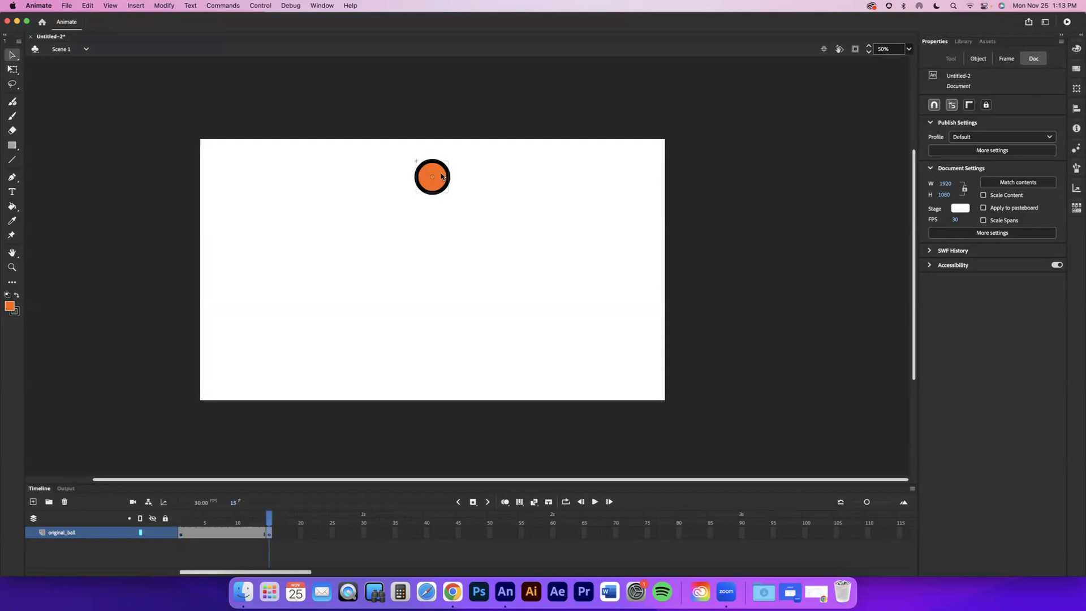
pyautogui.click(441, 176)
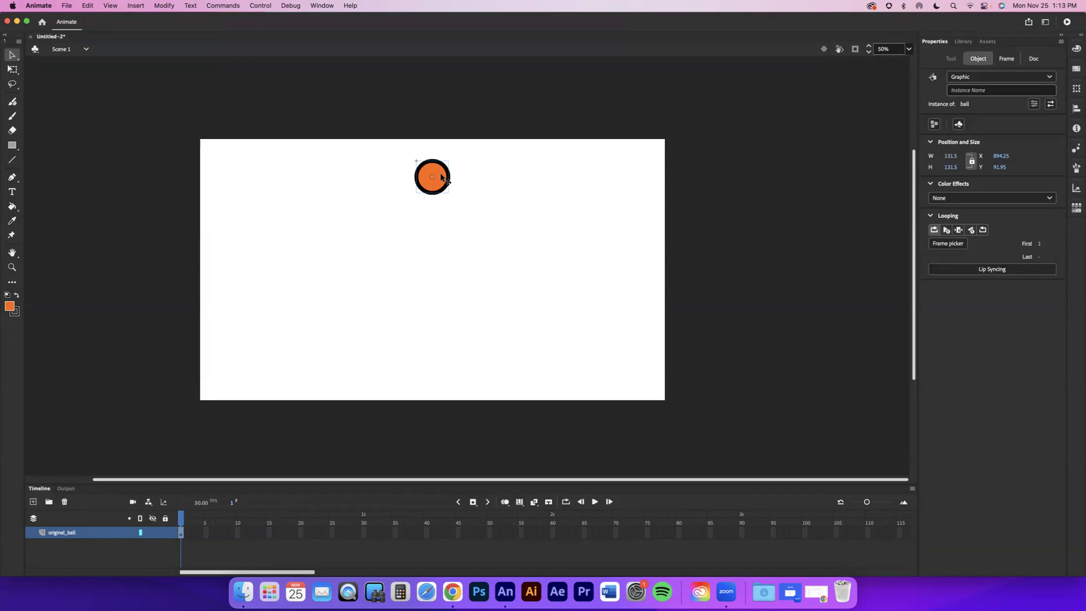
pyautogui.click(86, 7)
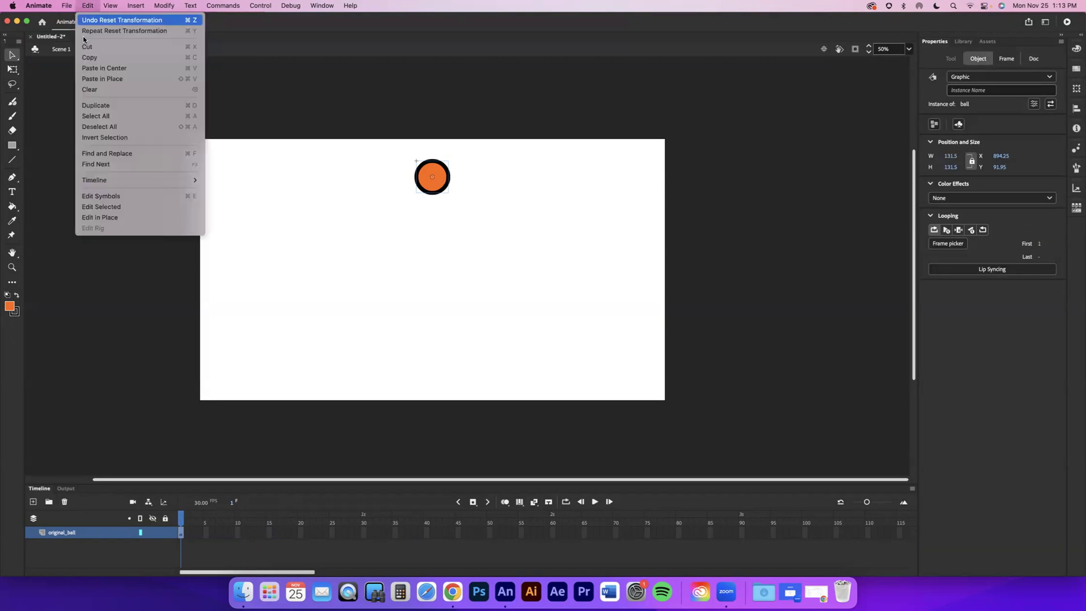
pyautogui.click(95, 31)
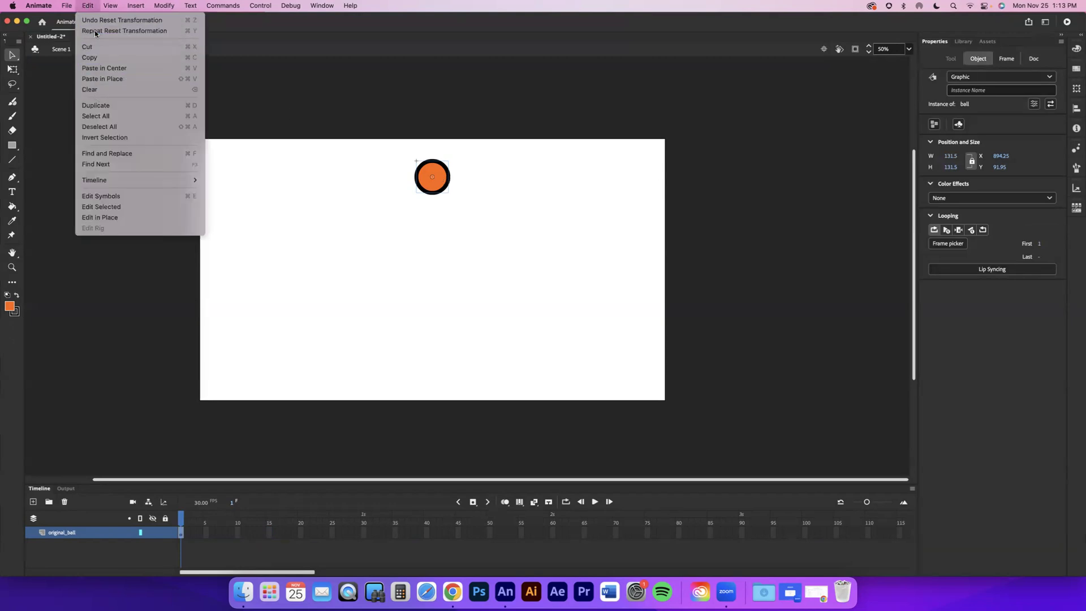
pyautogui.press('super+c')
pyautogui.press('super+c')
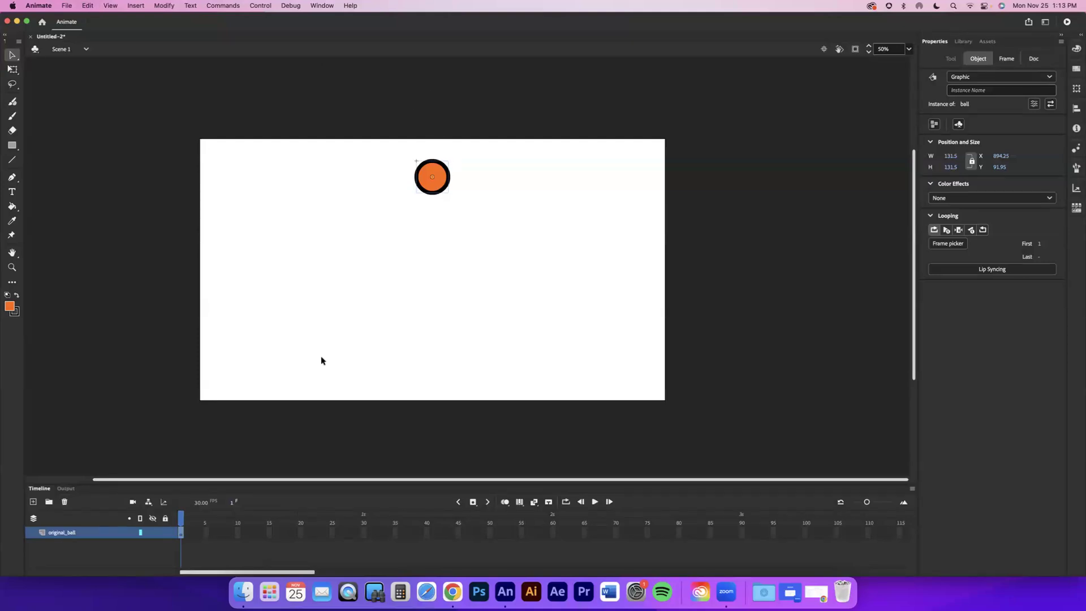
pyautogui.press('super+c')
# Step: Insert a keyframe at frame 15 of the original_ball layer and scrub the playhead to it
pyautogui.click(270, 535)
pyautogui.rightClick(270, 536)
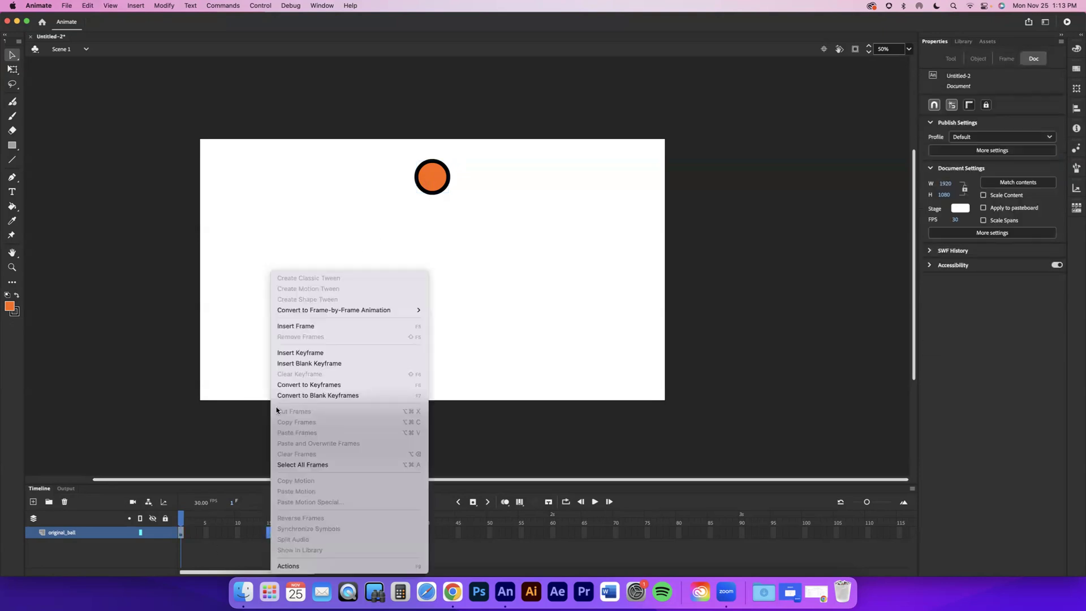
pyautogui.click(292, 353)
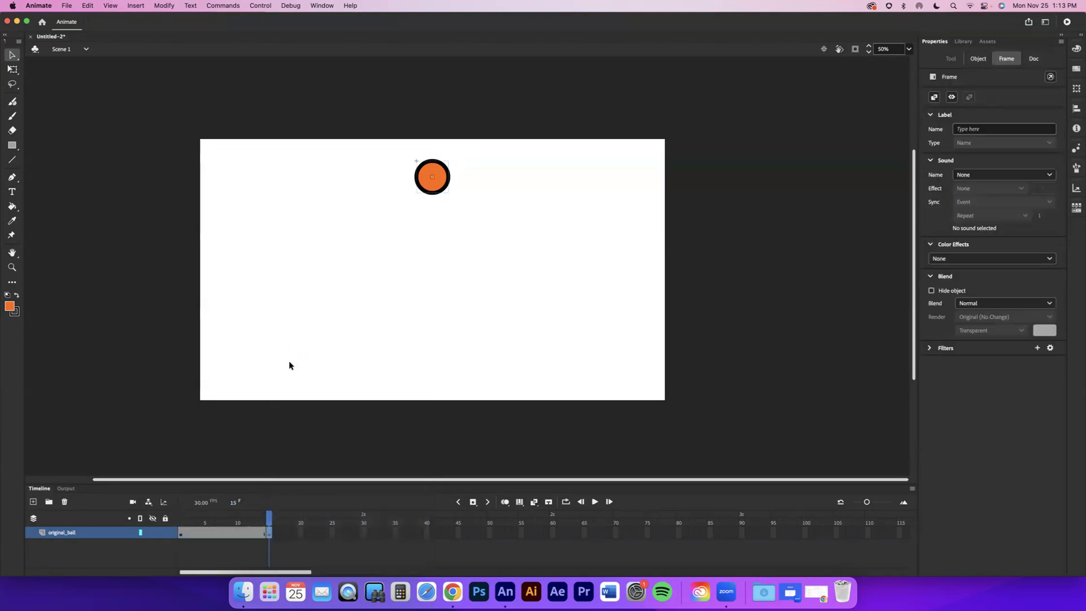
pyautogui.moveTo(269, 521)
pyautogui.mouseDown()
pyautogui.moveTo(219, 520)
pyautogui.moveTo(269, 521)
pyautogui.mouseUp()
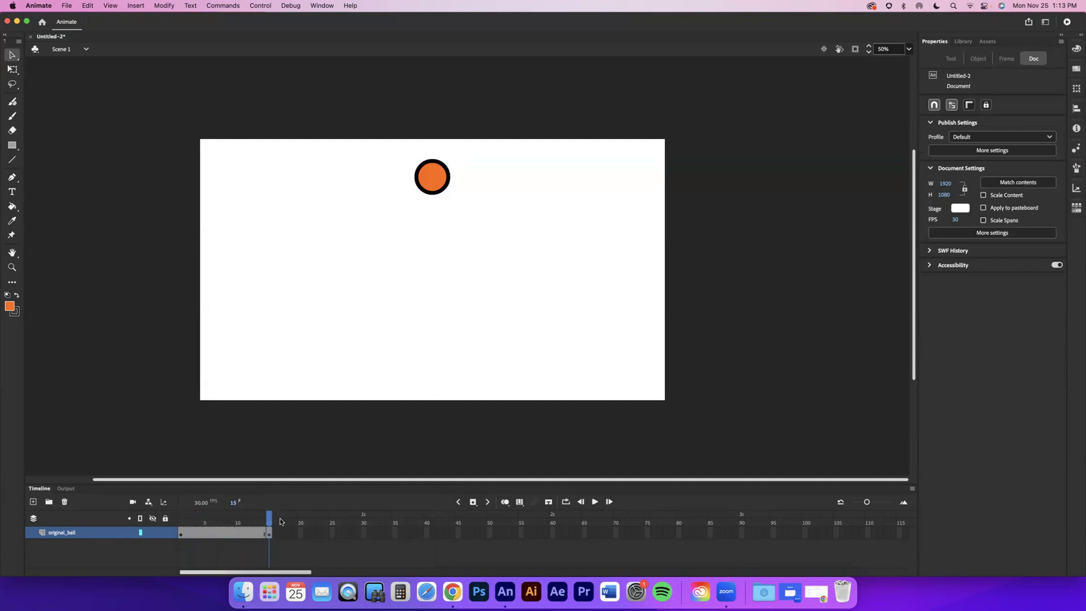
# Step: Test the movie to preview the ball with the reinserted frame 15 keyframe, and close the preview
pyautogui.click(267, 6)
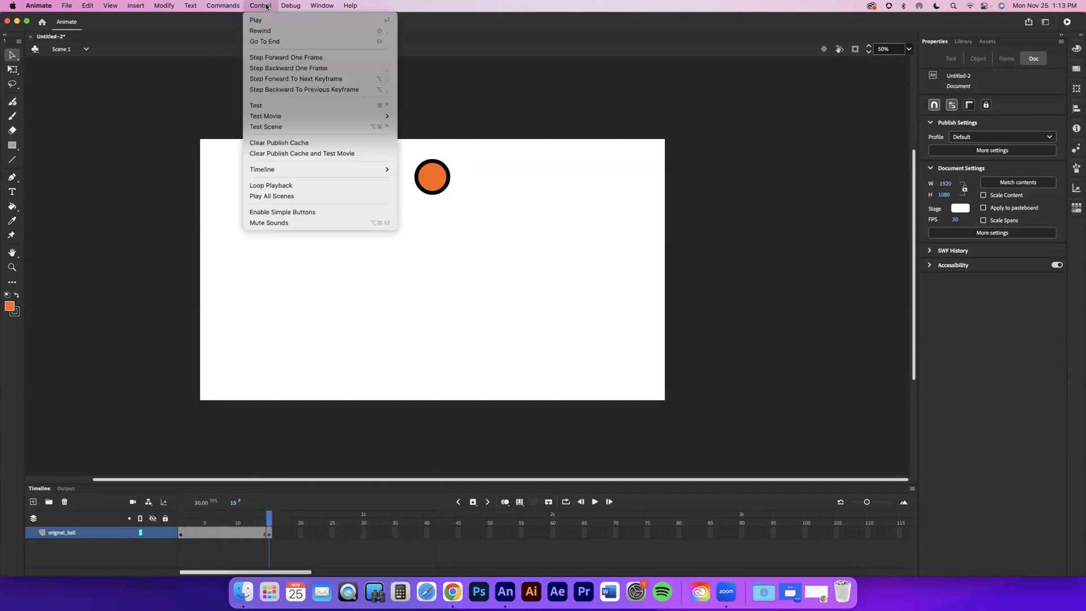
pyautogui.click(270, 105)
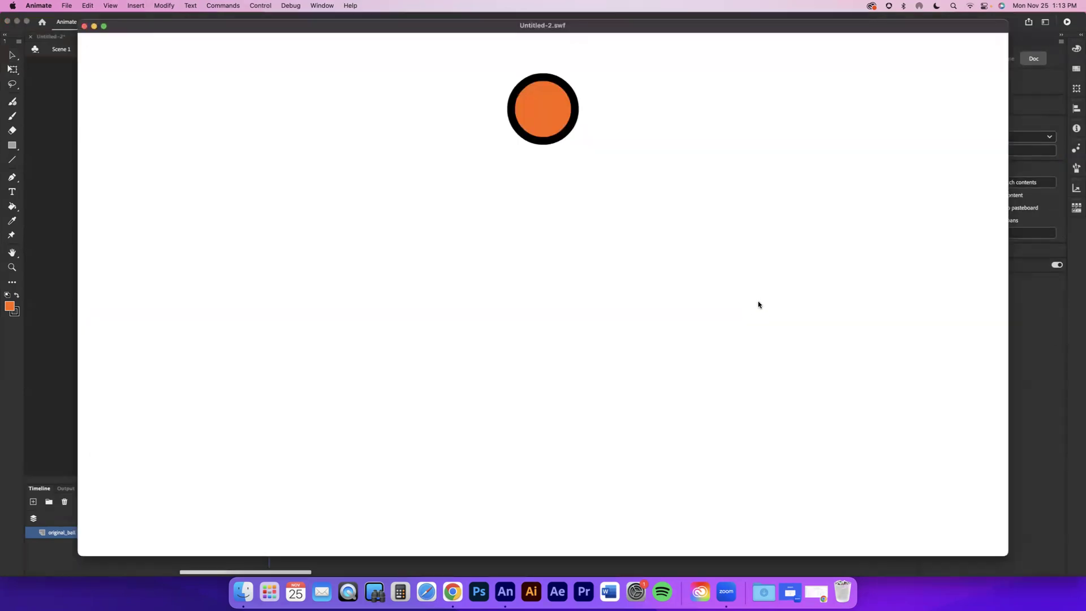
pyautogui.click(85, 27)
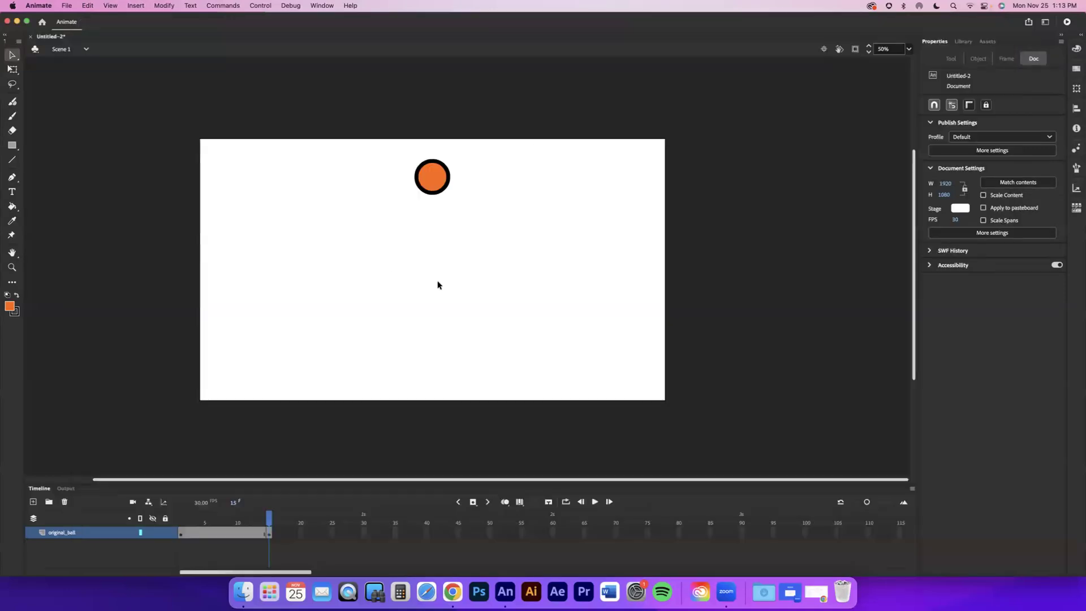
# Step: Move the ball straight down at the frame 15 keyframe to near the stage's bottom edge, at about Y 846
pyautogui.click(180, 531)
pyautogui.click(181, 537)
pyautogui.moveTo(181, 517); pyautogui.dragTo(269, 518)
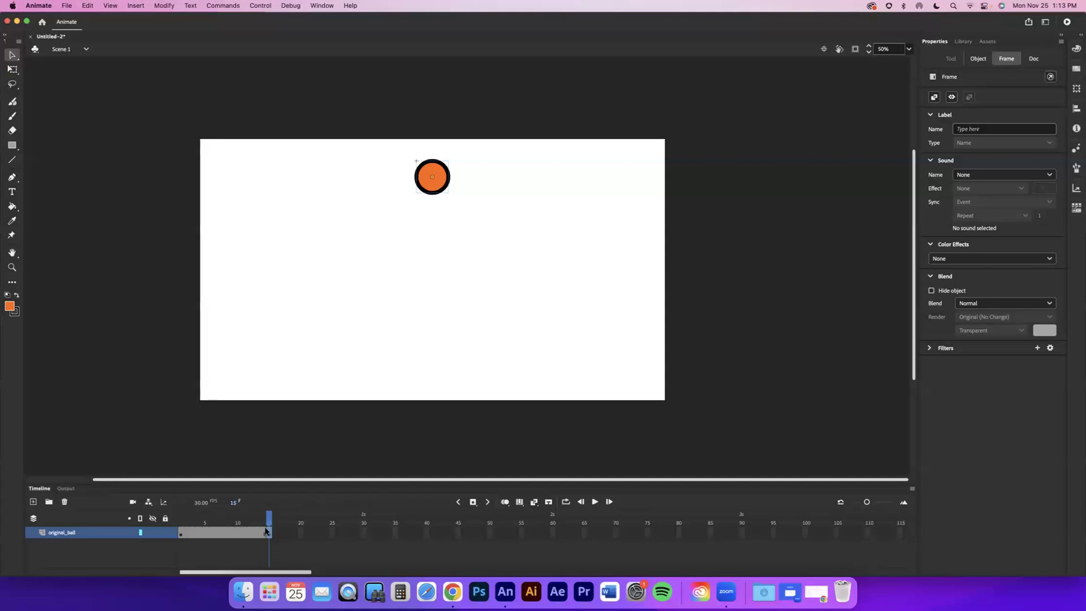
pyautogui.moveTo(269, 522)
pyautogui.mouseDown()
pyautogui.moveTo(258, 521)
pyautogui.moveTo(270, 522)
pyautogui.mouseUp()
pyautogui.moveTo(432, 185); pyautogui.dragTo(441, 367)
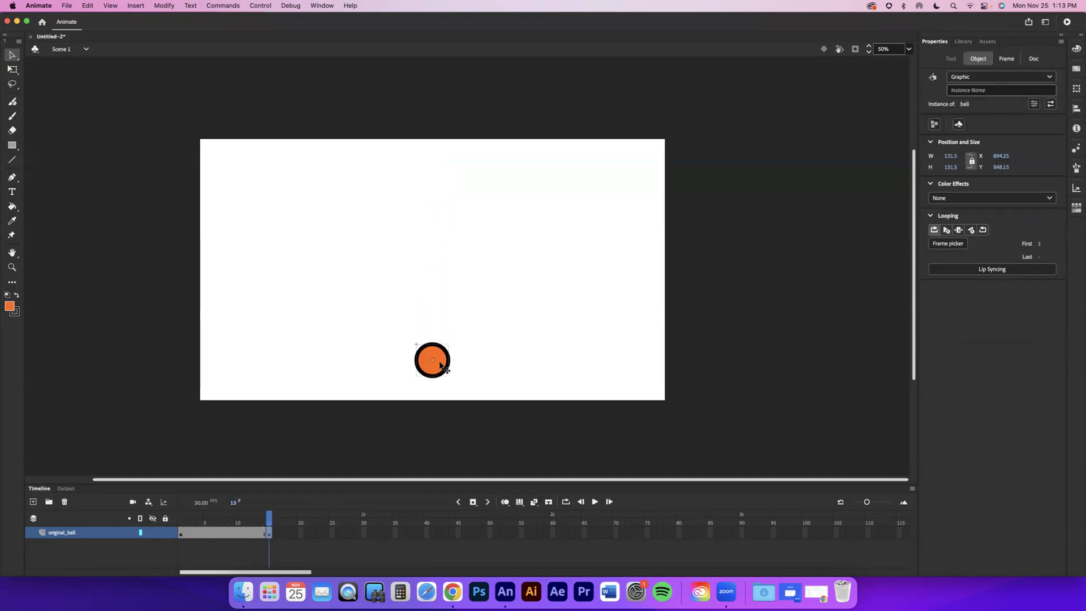
# Step: Check the lowered ball at frame 15, test the movie to preview its motion, and close the preview window
pyautogui.click(269, 521)
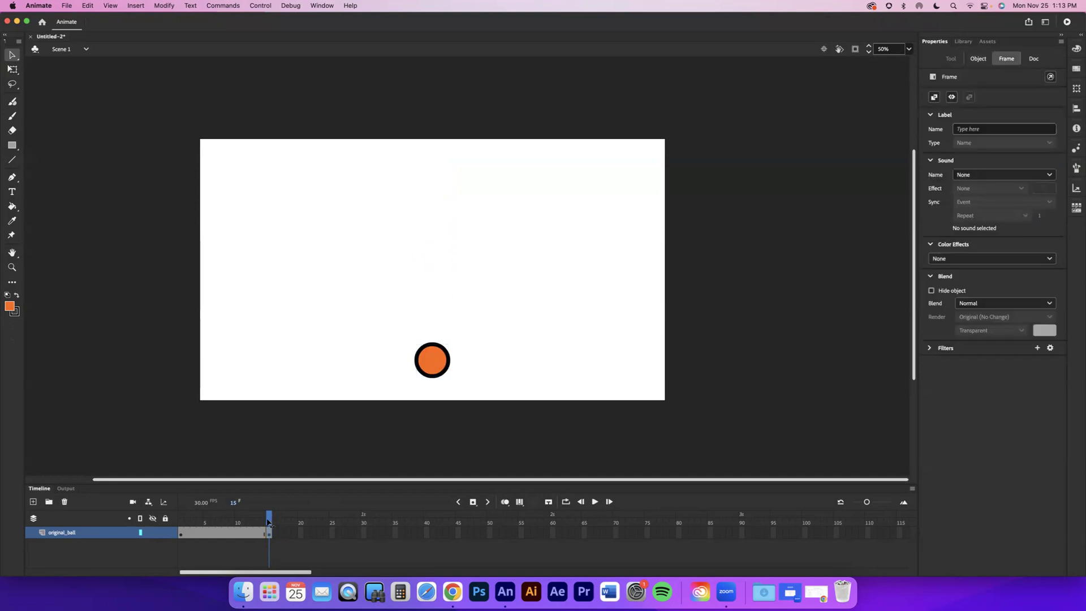
pyautogui.click(270, 533)
pyautogui.moveTo(271, 523)
pyautogui.mouseDown()
pyautogui.moveTo(191, 522)
pyautogui.moveTo(269, 517)
pyautogui.mouseUp()
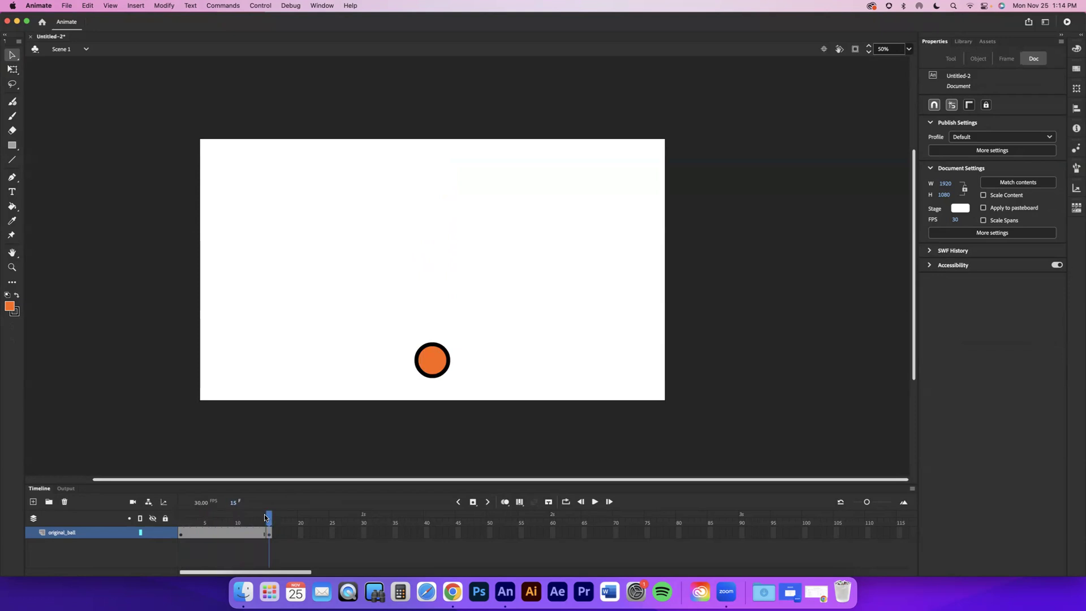
pyautogui.press('super+Return')
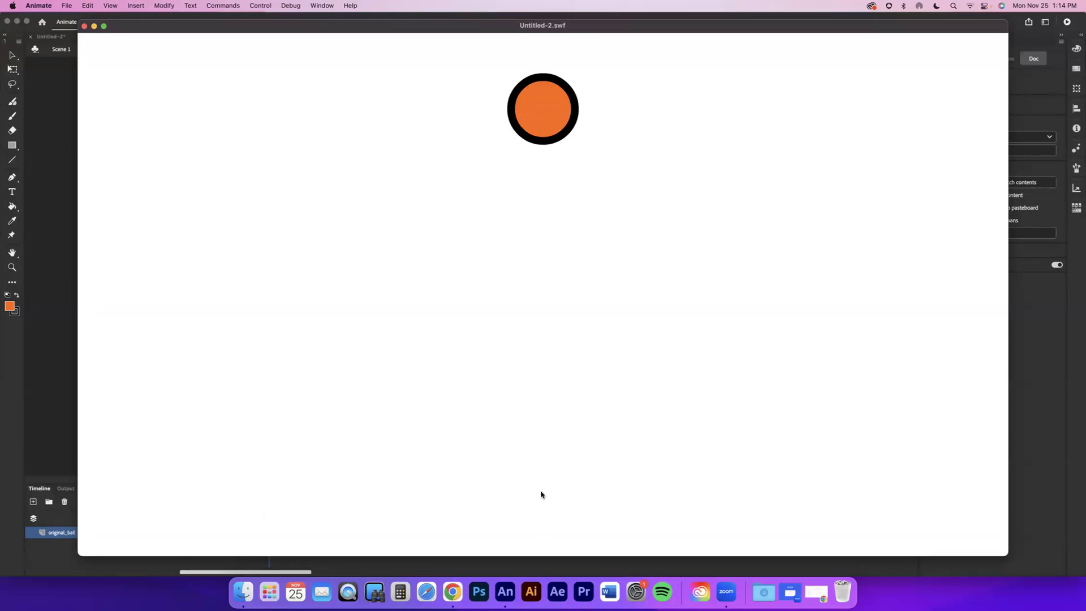
pyautogui.click(85, 26)
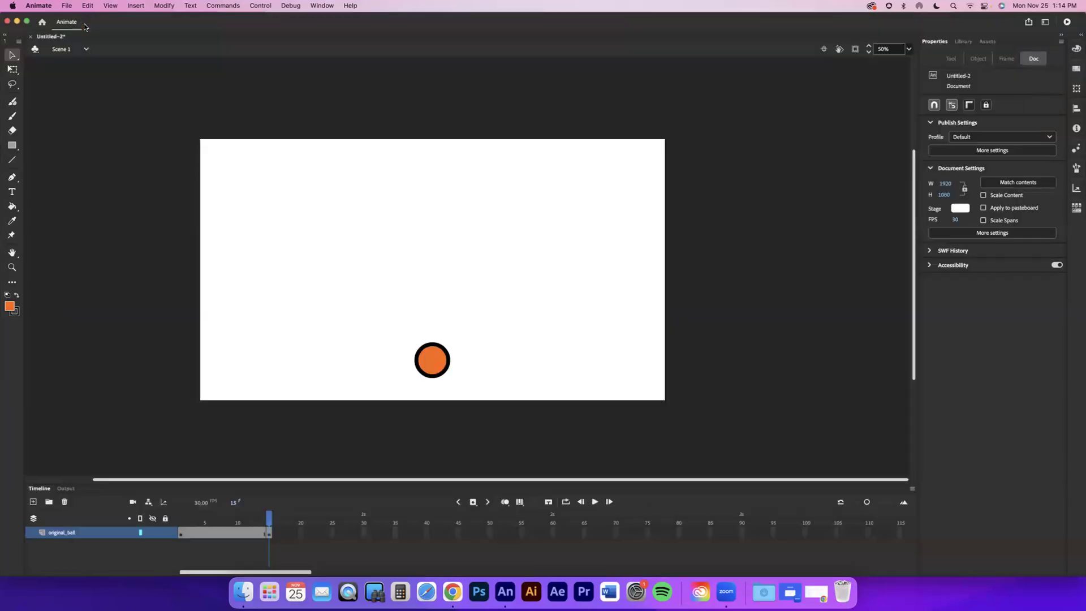
# Step: Create a classic tween on the original_ball layer between the keyframes at frames 1 and 15
pyautogui.moveTo(191, 524); pyautogui.dragTo(238, 519)
pyautogui.rightClick(234, 534)
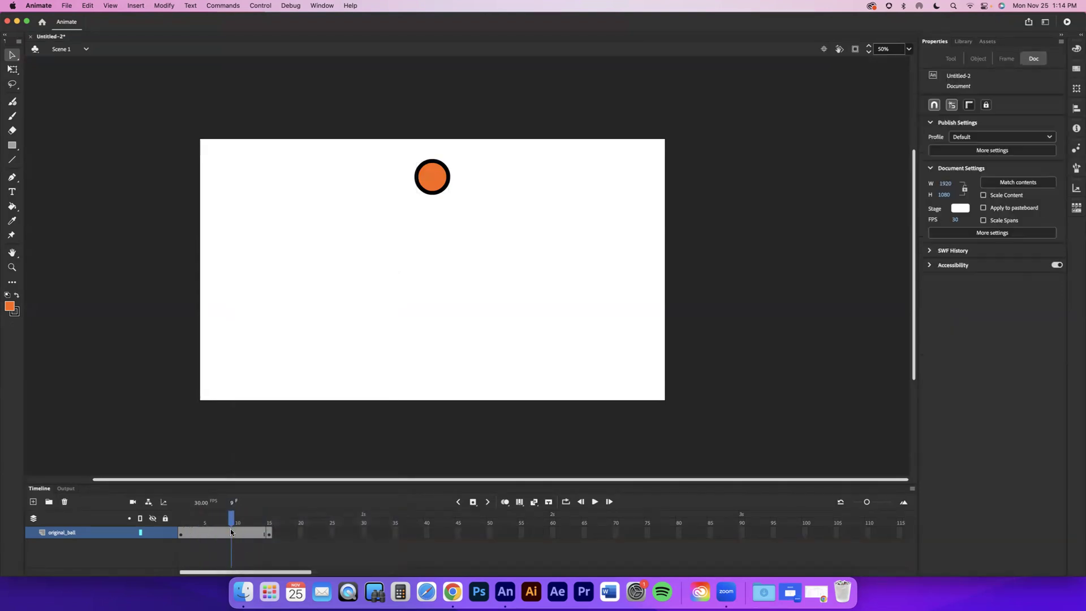
pyautogui.rightClick(231, 527)
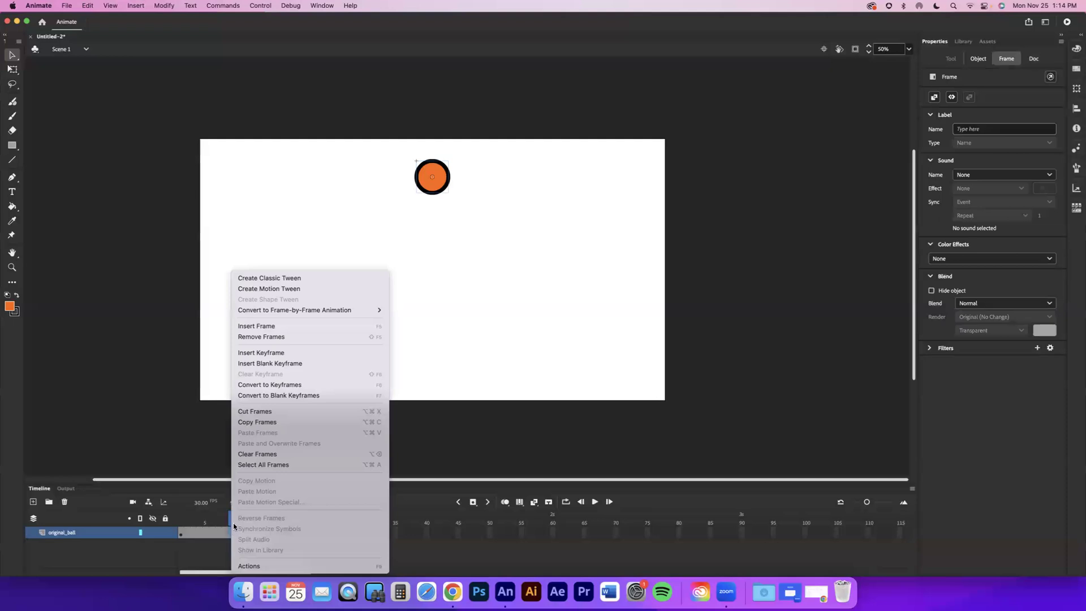
pyautogui.click(271, 277)
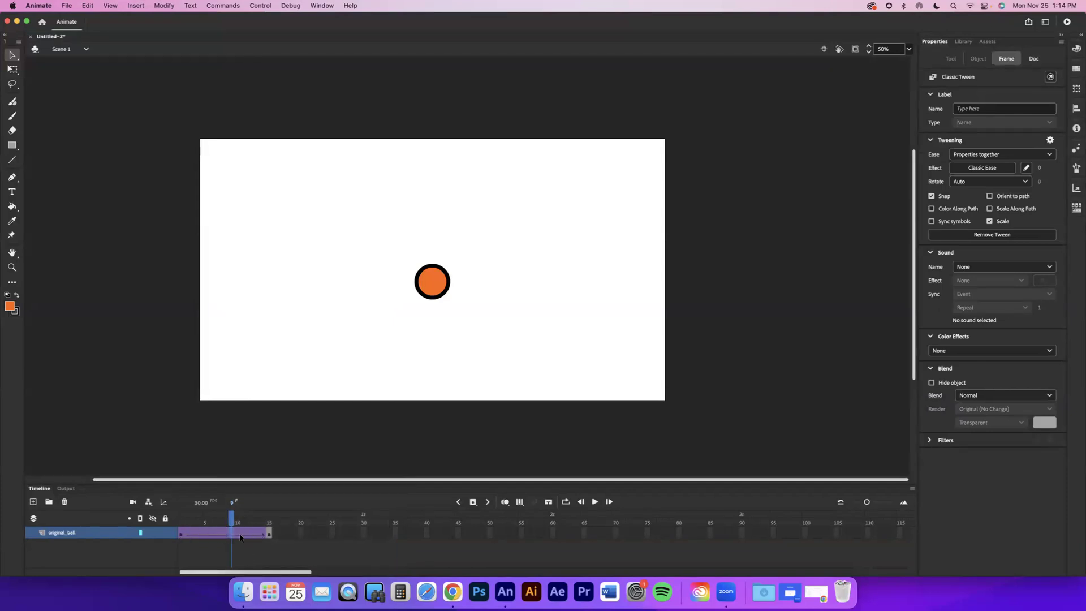
# Step: Inspect the keyframes at frames 1 and 15 and scrub through the classic tween to review the ball's motion
pyautogui.moveTo(232, 521); pyautogui.dragTo(182, 536)
pyautogui.click(183, 535)
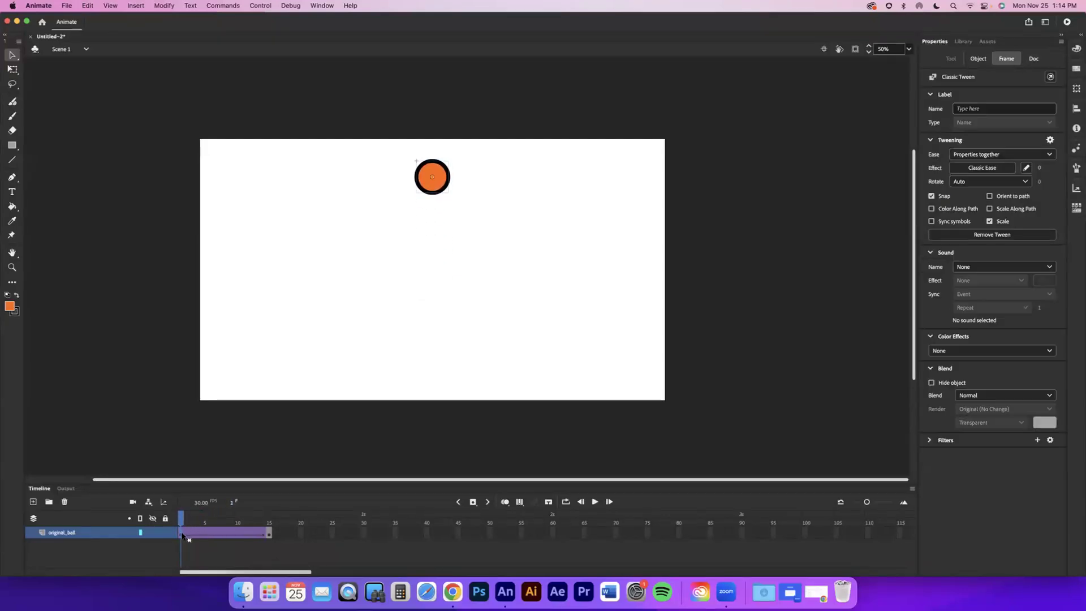
pyautogui.click(269, 536)
pyautogui.moveTo(270, 522); pyautogui.dragTo(226, 521)
pyautogui.moveTo(192, 523); pyautogui.dragTo(269, 531)
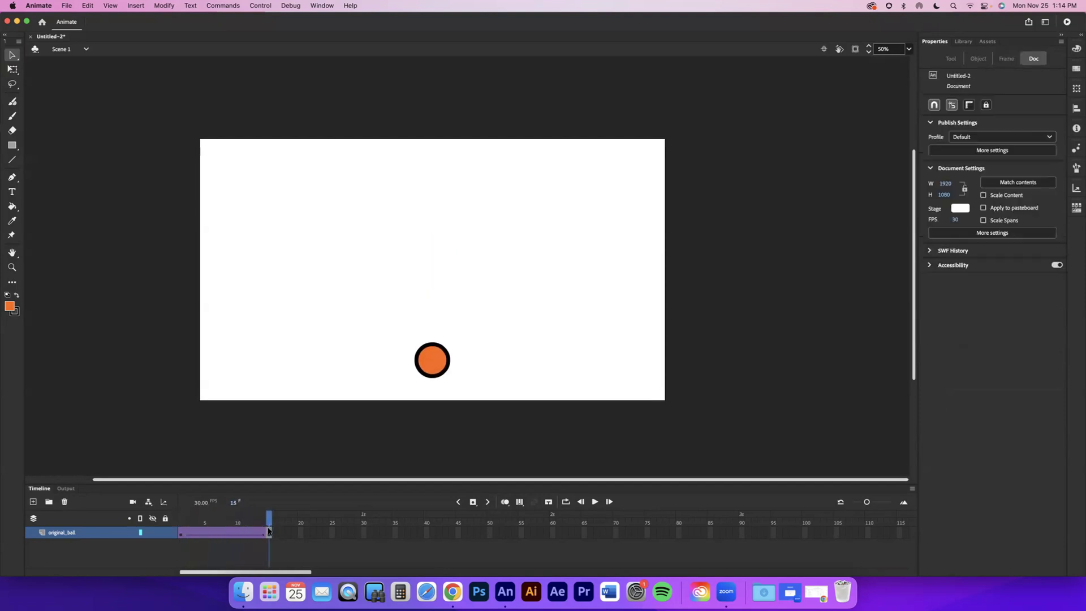
# Step: Move the ball at the frame 15 keyframe horizontally to the lower-right area of the stage
pyautogui.click(269, 535)
pyautogui.moveTo(446, 374); pyautogui.dragTo(584, 370)
pyautogui.moveTo(268, 517)
pyautogui.mouseDown()
pyautogui.moveTo(181, 516)
pyautogui.moveTo(272, 513)
pyautogui.mouseUp()
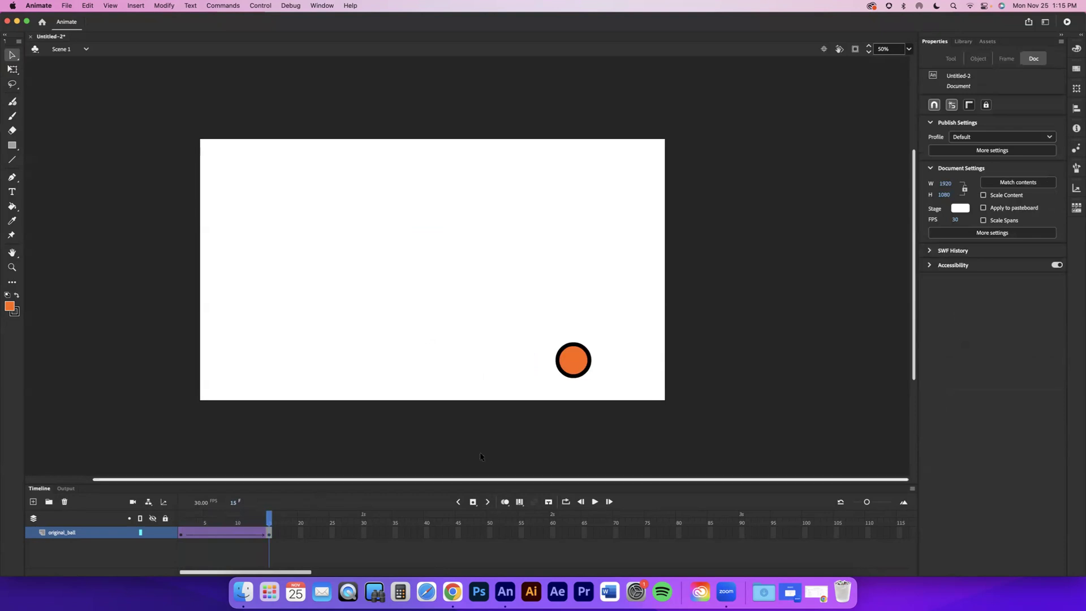
# Step: Undo the ball's horizontal move at the frame 15 keyframe and check the tween at frames 1 and 15
pyautogui.press('super+z')
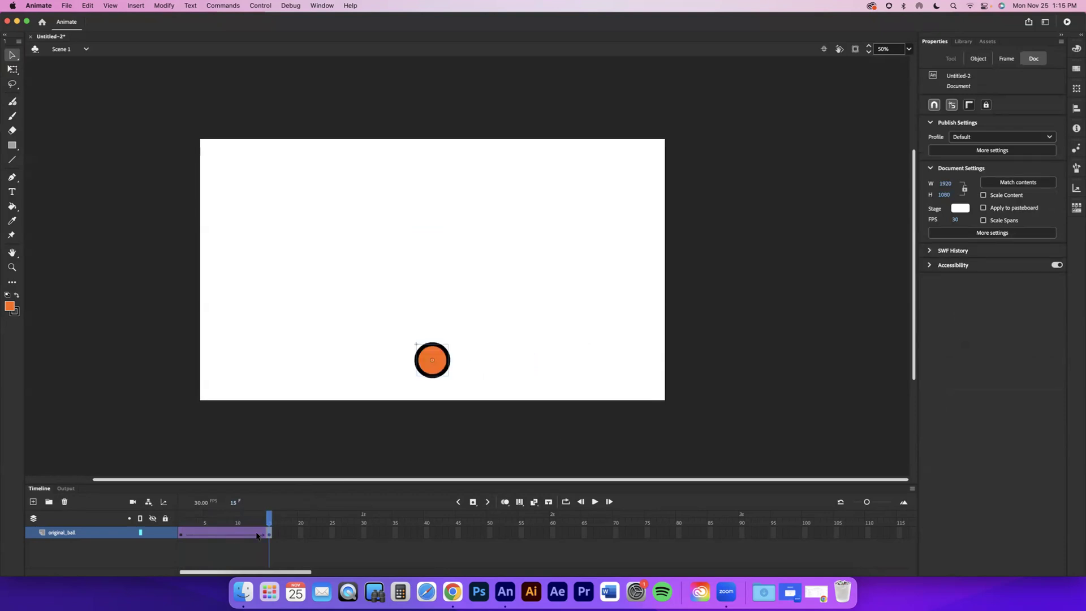
pyautogui.moveTo(269, 516); pyautogui.dragTo(181, 516)
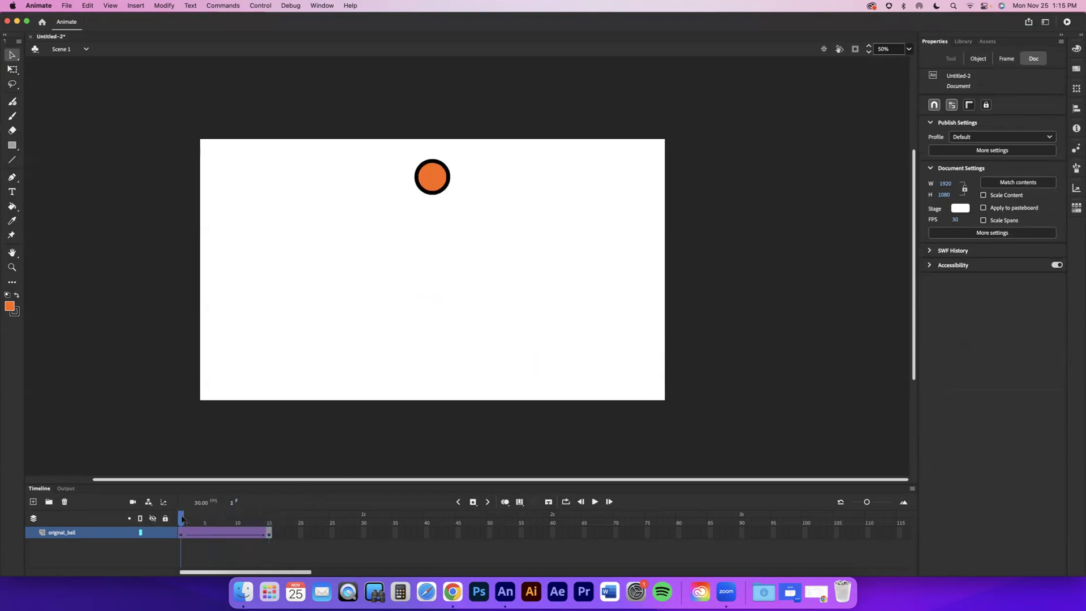
pyautogui.click(269, 532)
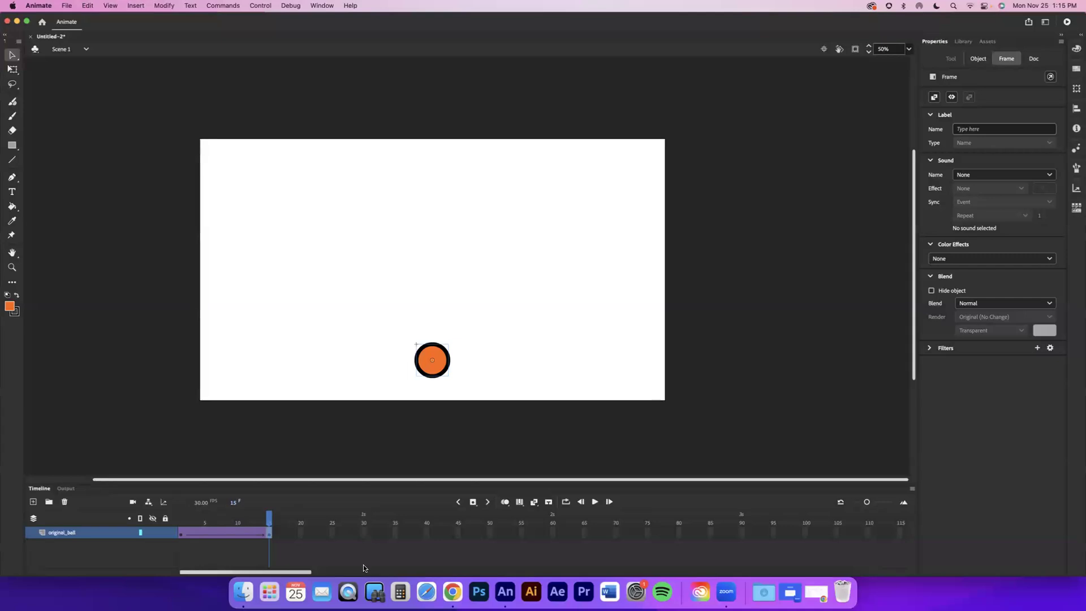
# Step: Select the ball at the frame 15 keyframe and check its position values
pyautogui.click(363, 533)
pyautogui.rightClick(362, 535)
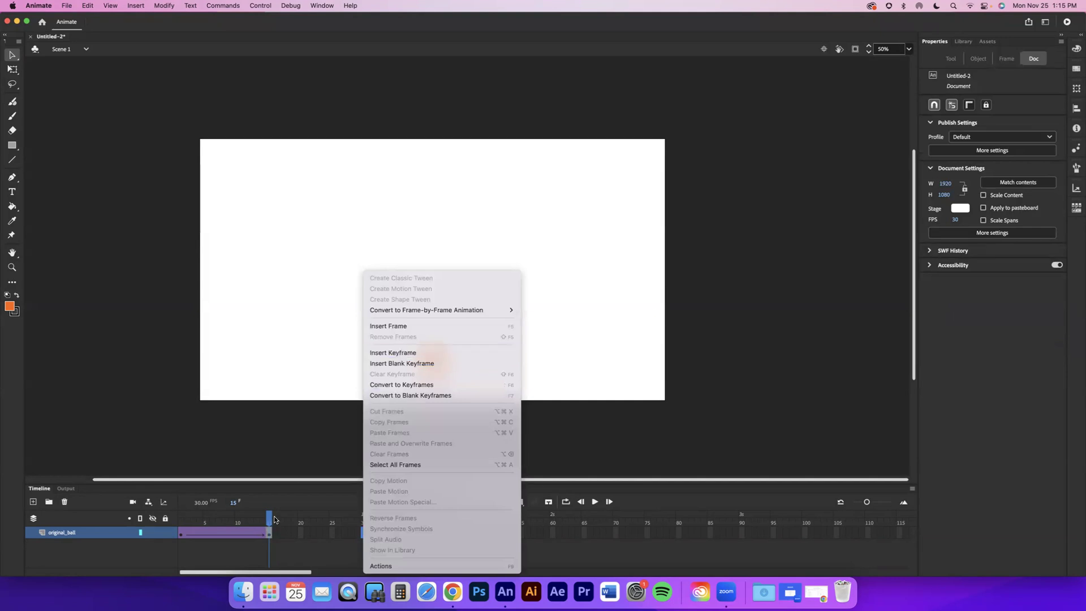
pyautogui.click(268, 534)
pyautogui.click(268, 534)
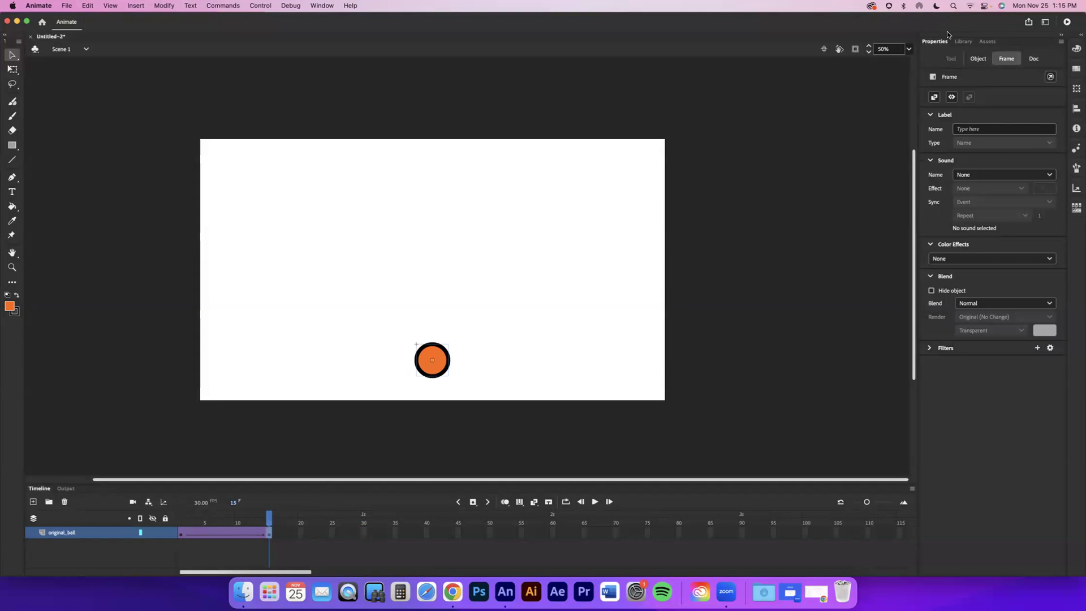
pyautogui.click(440, 369)
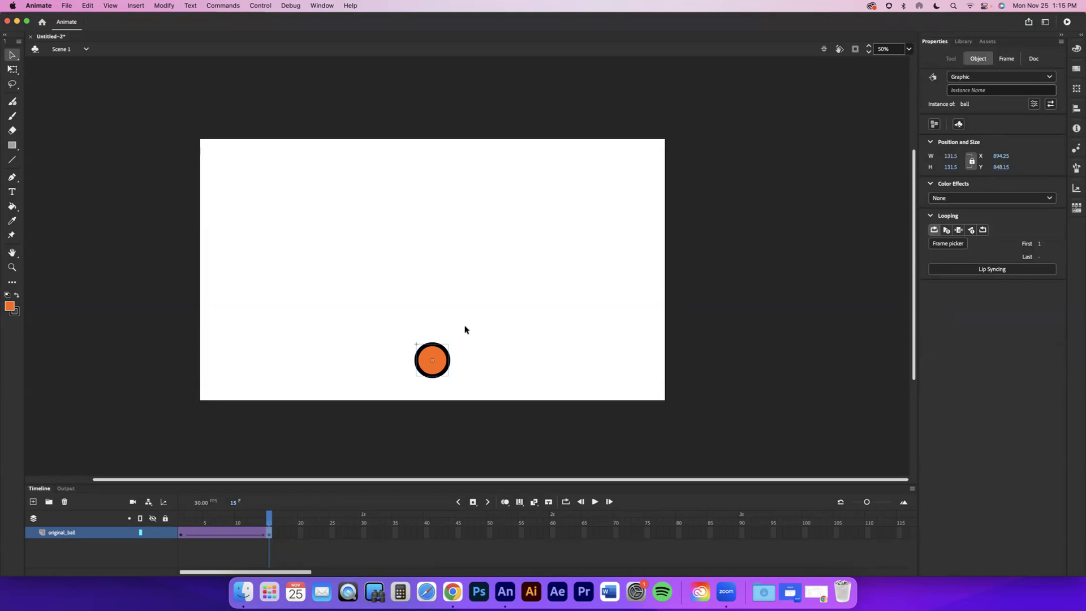
# Step: Insert a keyframe at frame 30 on the original_ball layer and compare its ball position with frame 1
pyautogui.click(364, 532)
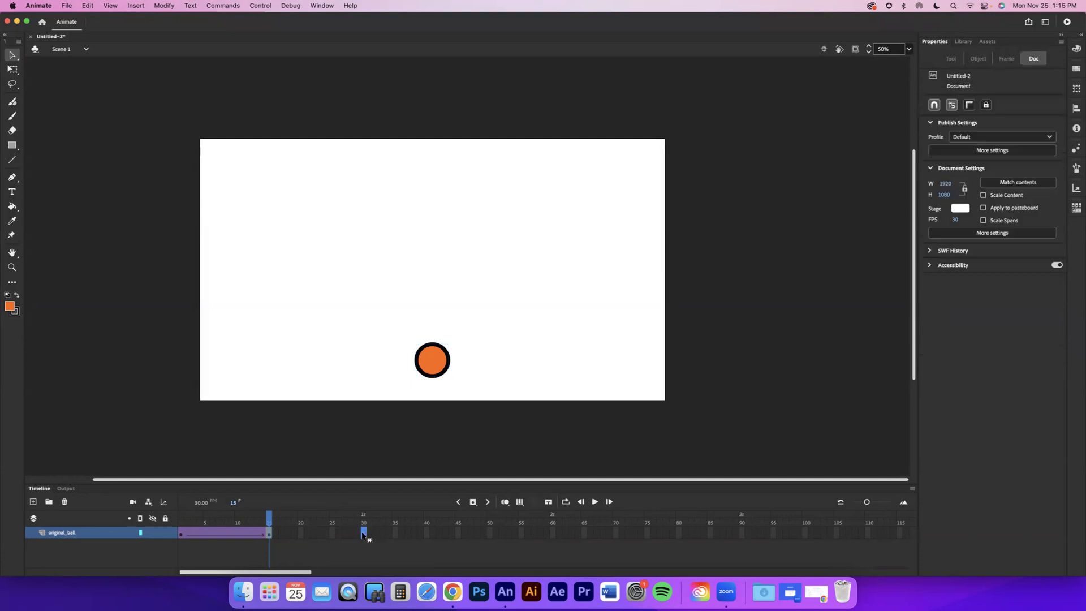
pyautogui.rightClick(362, 532)
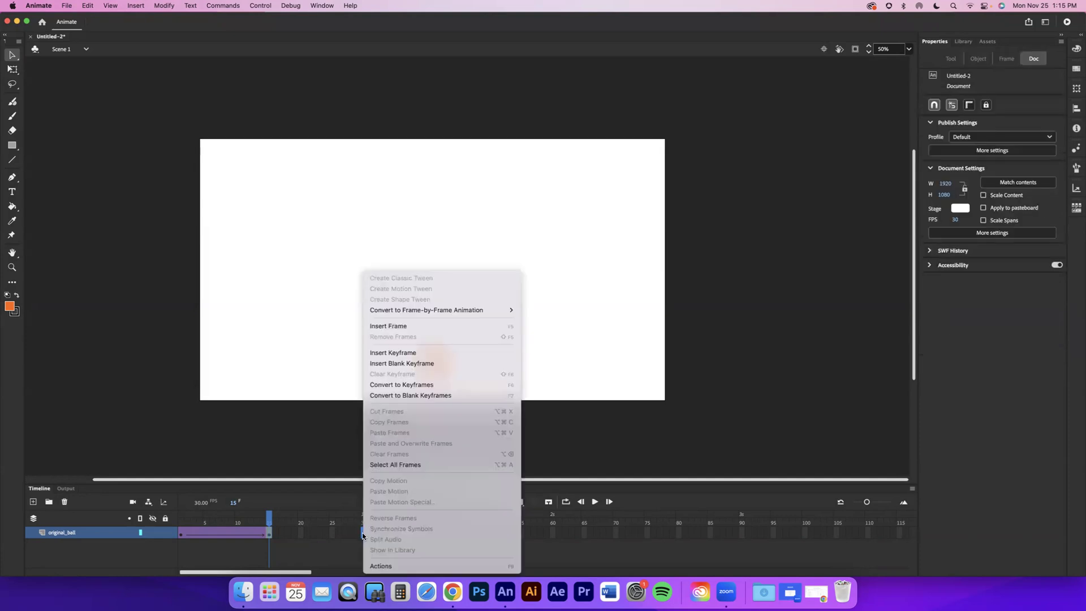
pyautogui.click(383, 353)
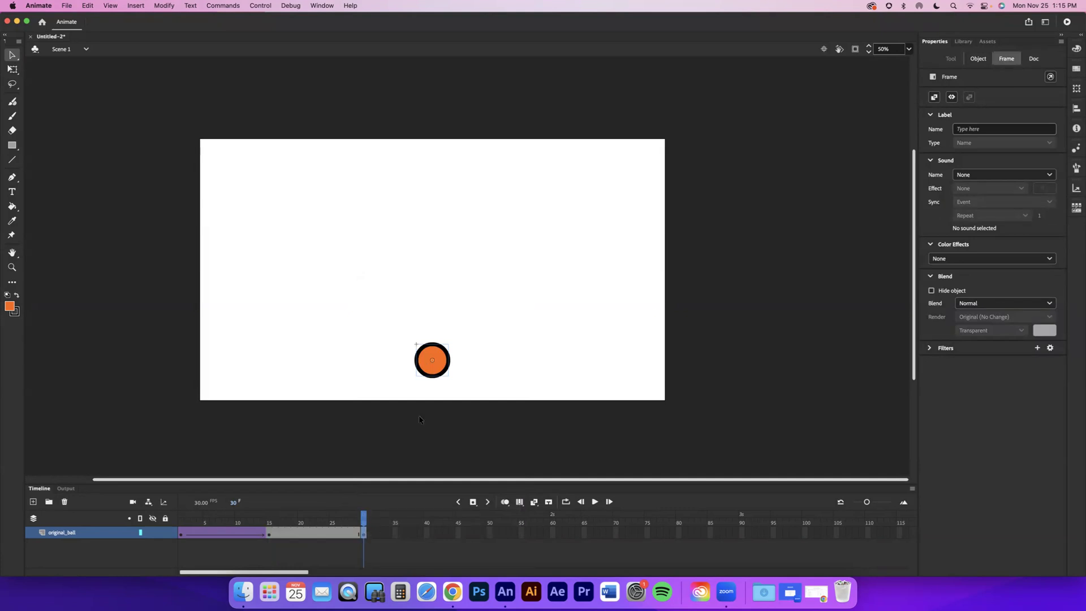
pyautogui.click(181, 535)
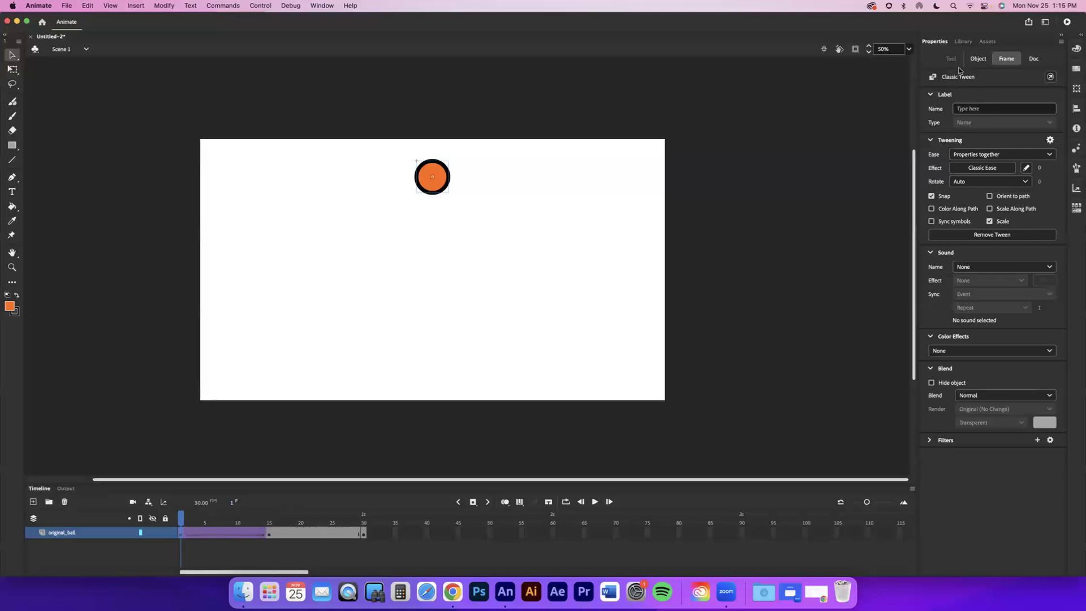
pyautogui.click(441, 186)
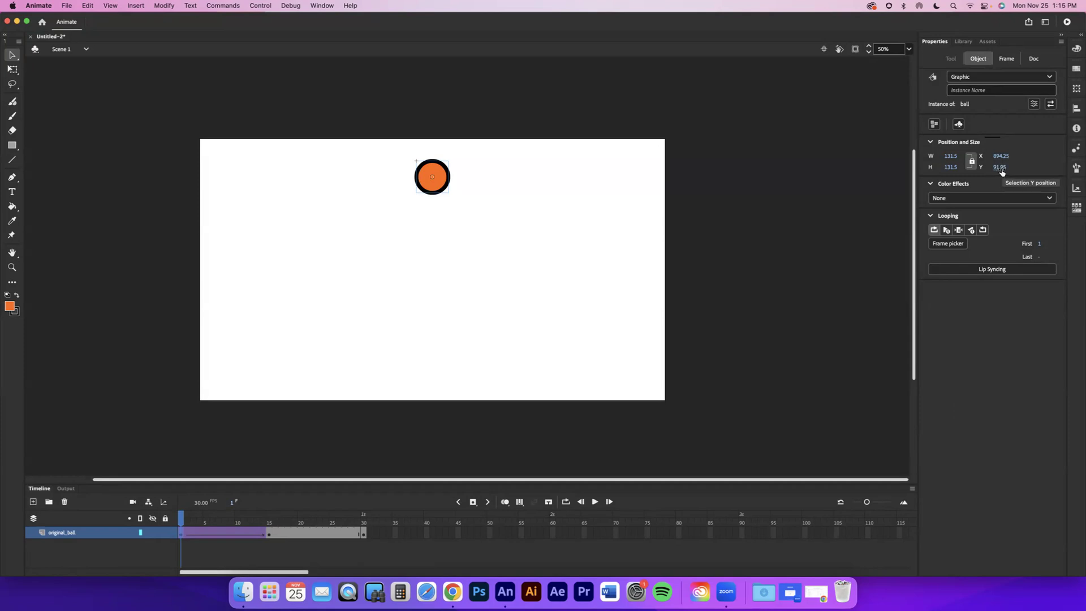
pyautogui.click(363, 534)
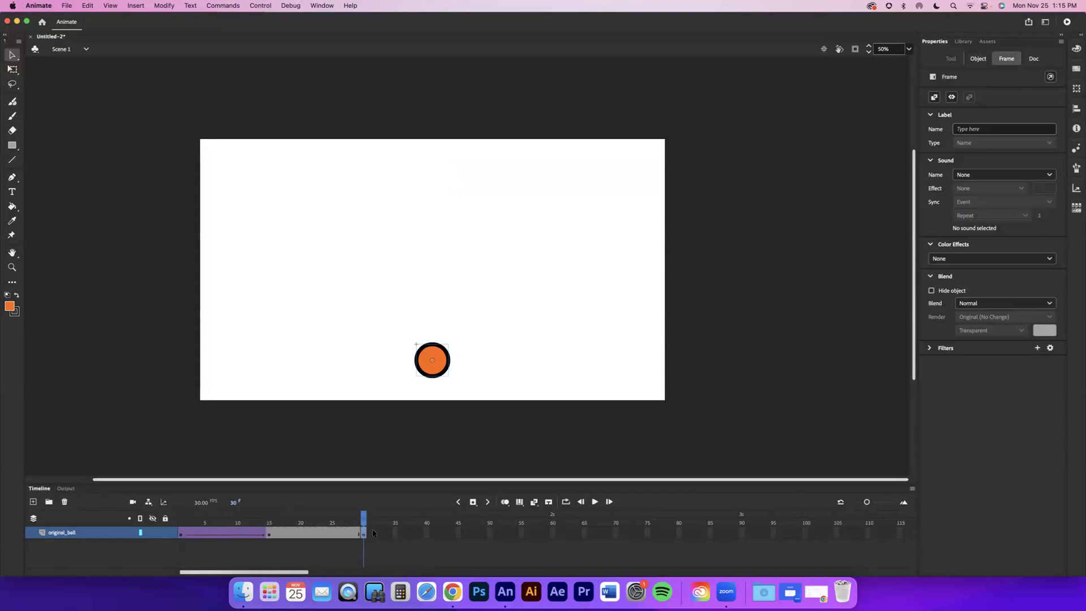
# Step: Undo the keyframe inserted at frame 30 and insert a blank keyframe there on the original_ball layer
pyautogui.press('super+z')
pyautogui.press('super+z')
pyautogui.press('super+z')
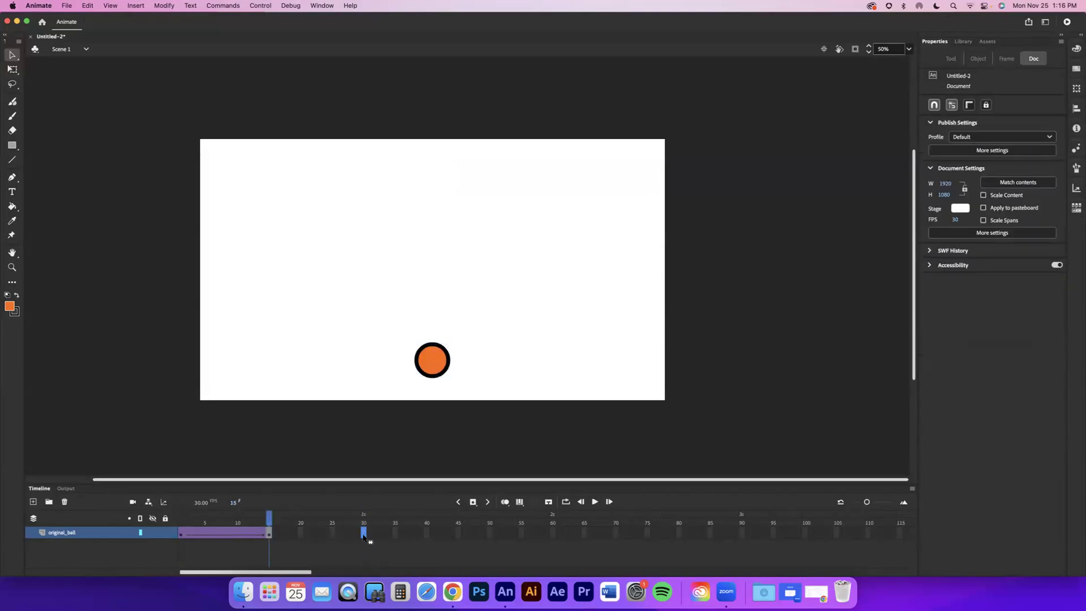
pyautogui.rightClick(364, 536)
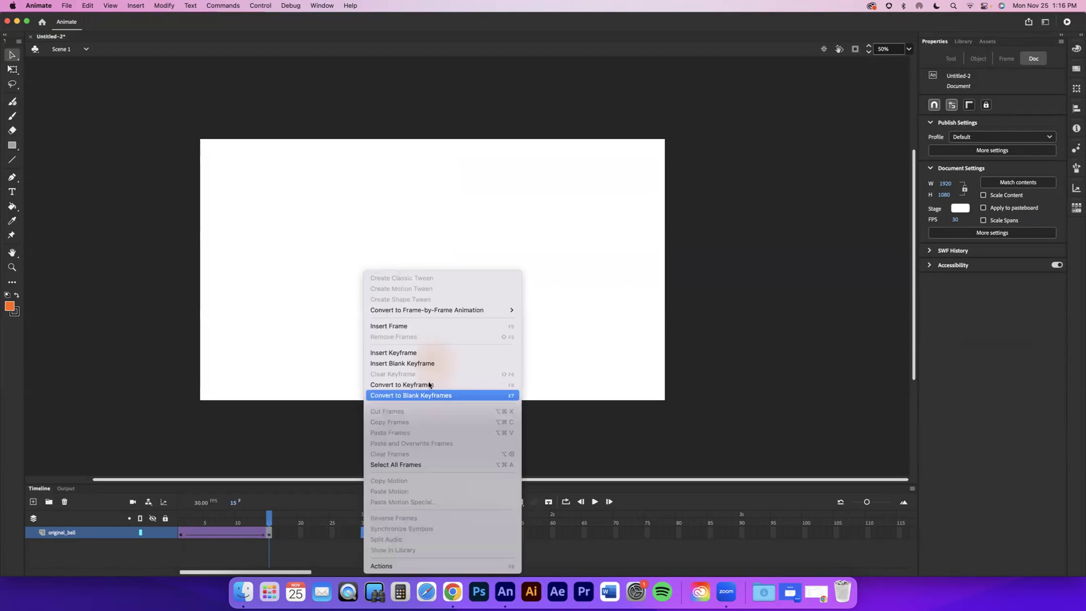
pyautogui.click(418, 365)
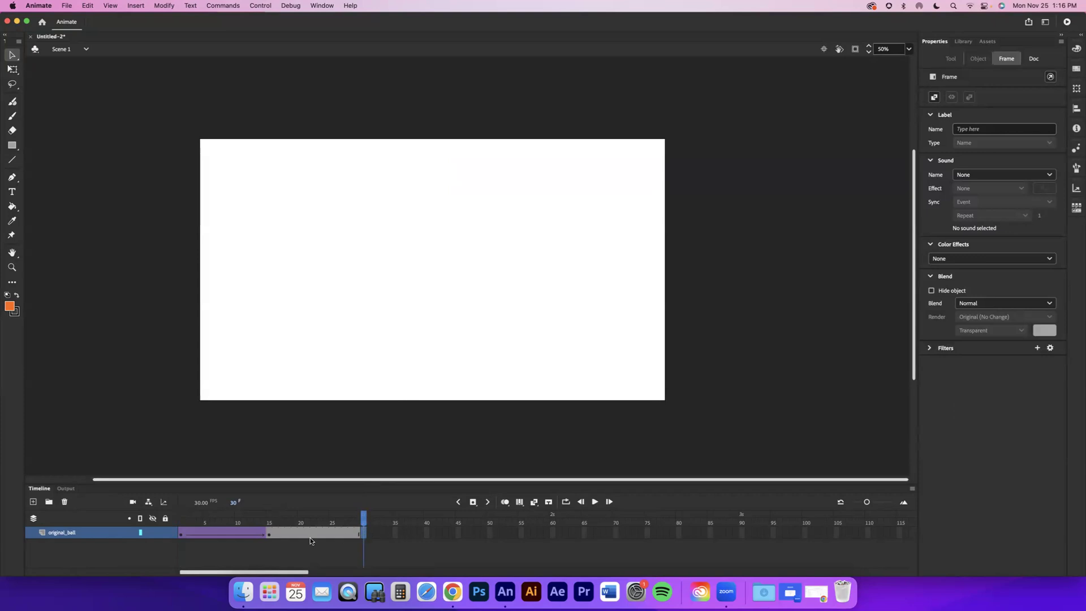
# Step: Copy the ball from frame 1, paste it in place at the frame 30 keyframe, and check its position
pyautogui.click(181, 534)
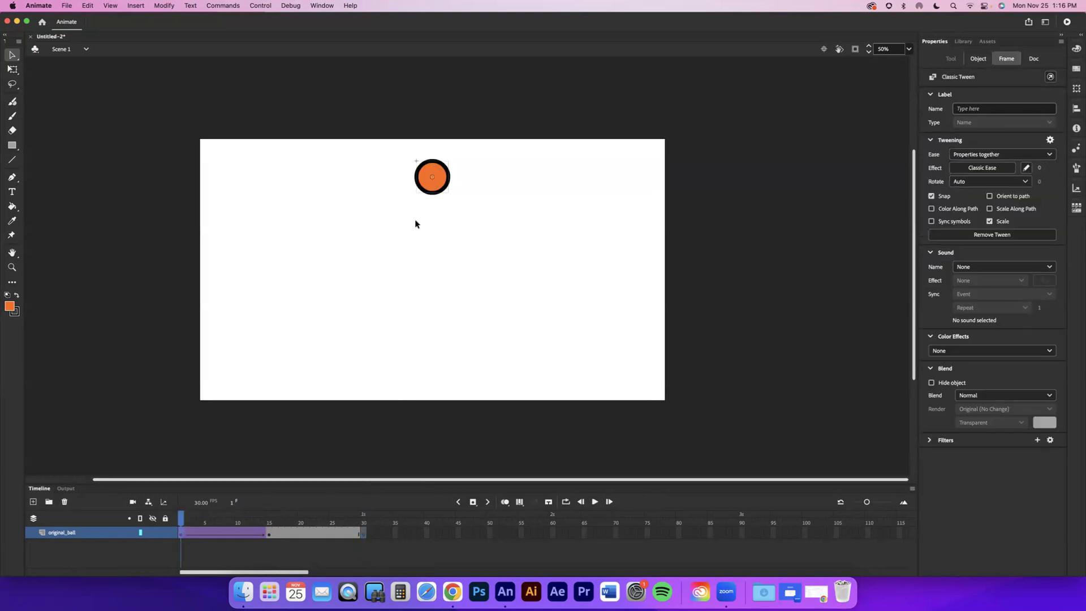
pyautogui.click(433, 193)
pyautogui.rightClick(433, 193)
pyautogui.click(444, 214)
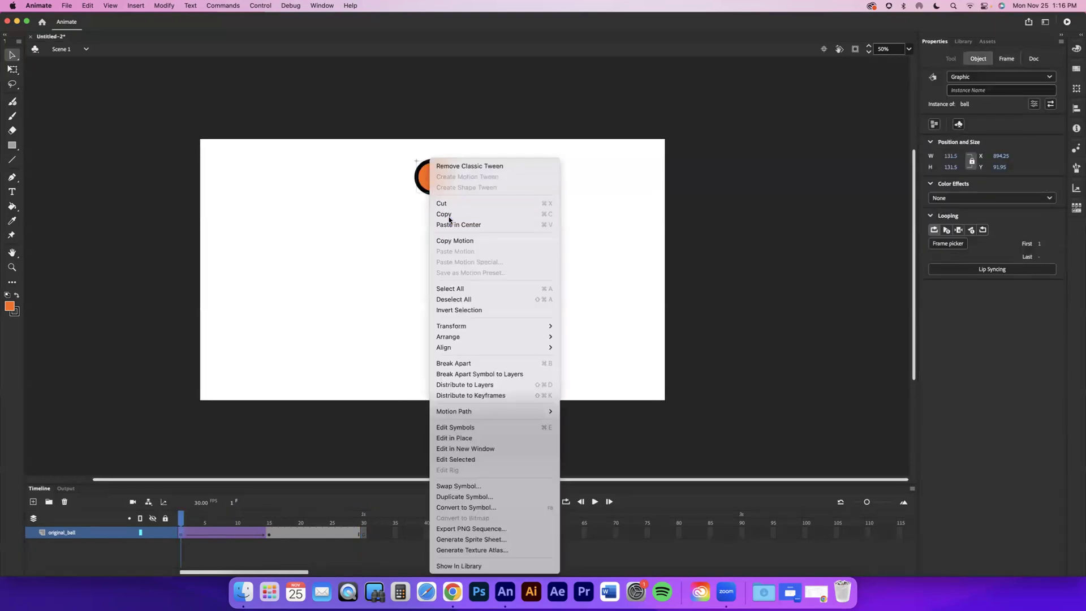
pyautogui.click(363, 534)
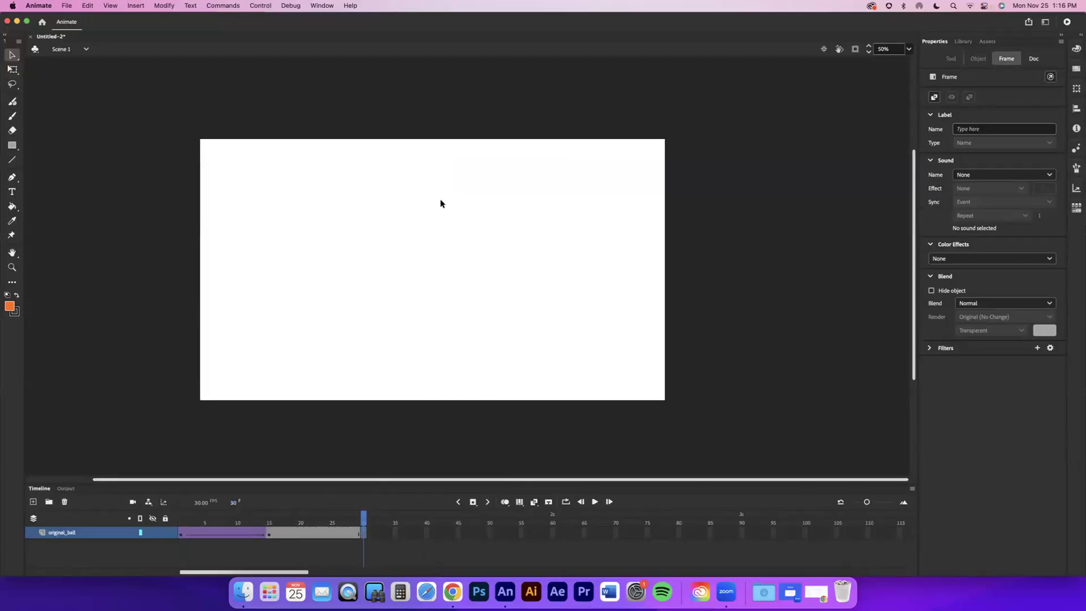
pyautogui.click(88, 6)
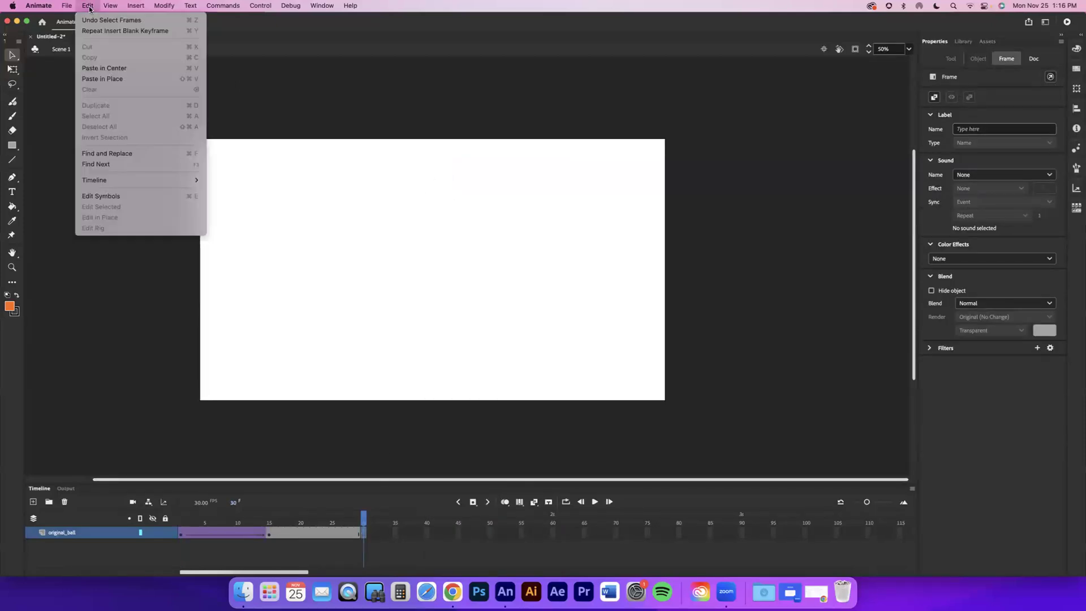
pyautogui.click(93, 80)
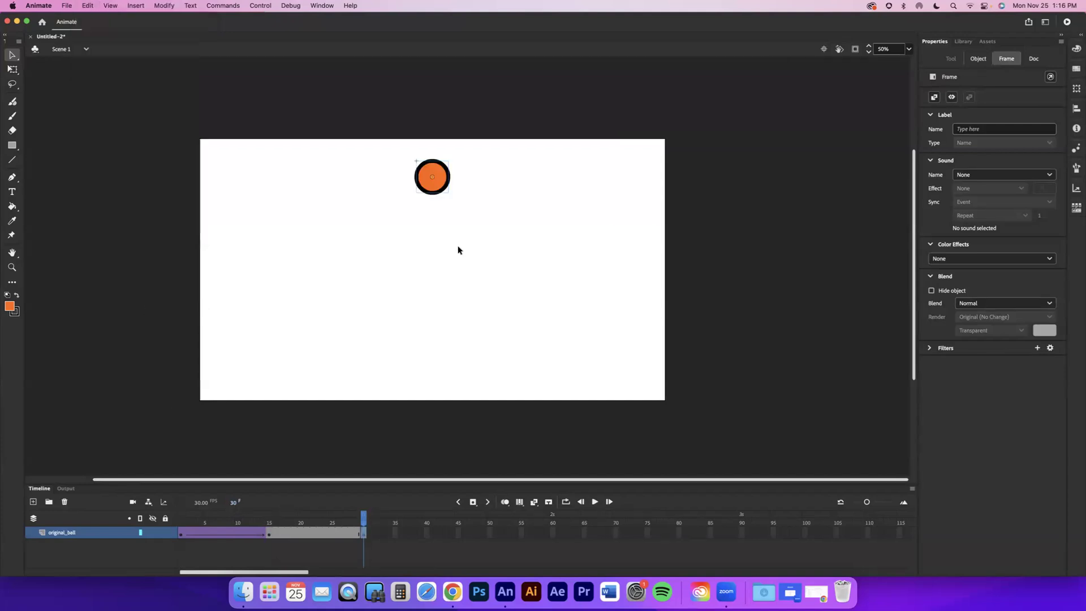
pyautogui.click(443, 191)
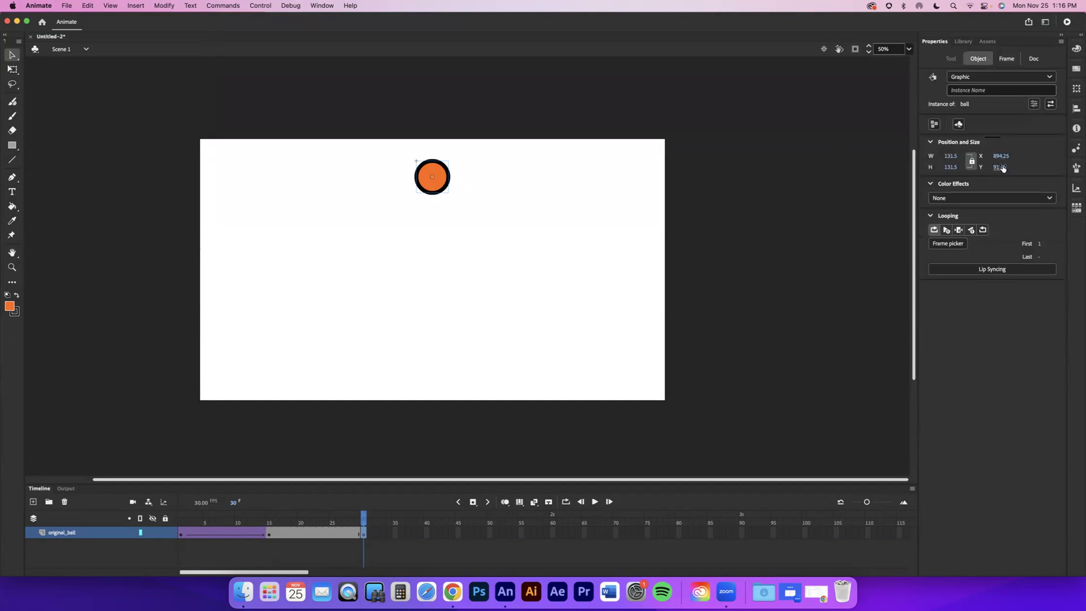
# Step: Scrub through the animation and create a classic tween between the keyframes at frames 15 and 30
pyautogui.click(183, 528)
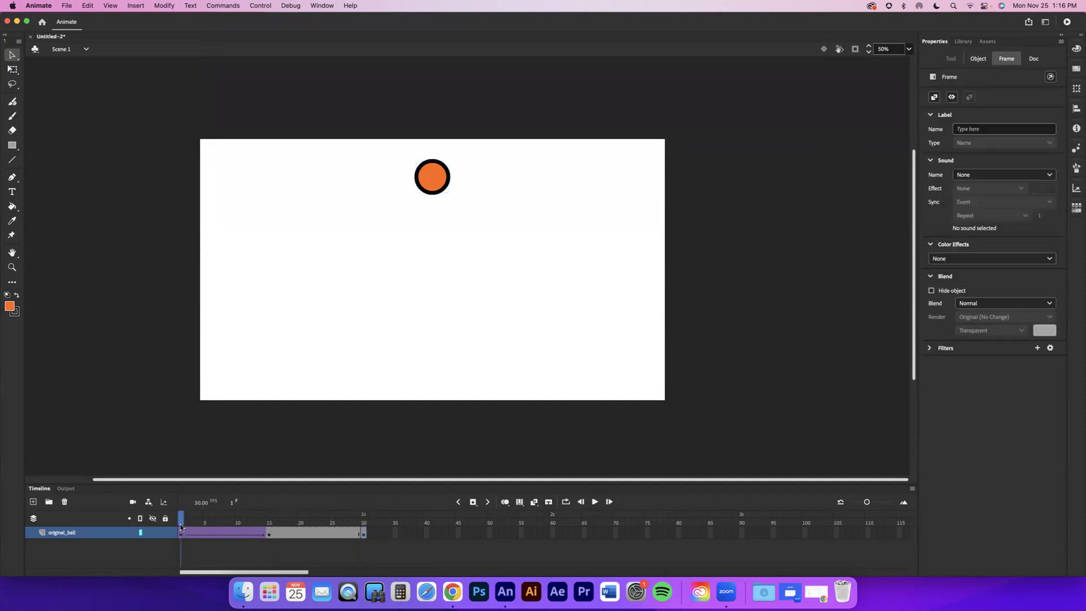
pyautogui.click(305, 539)
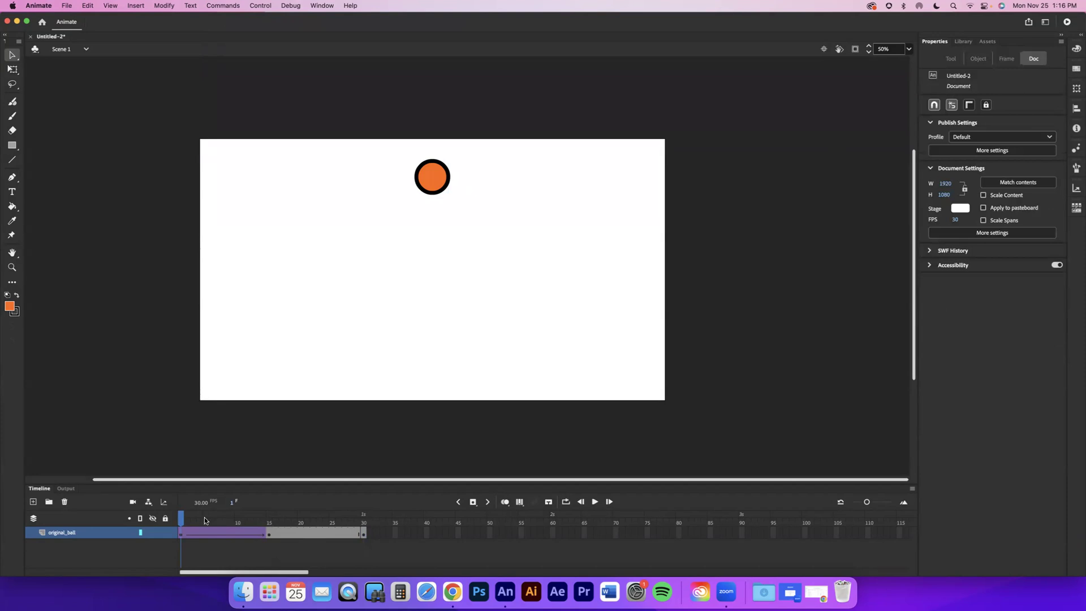
pyautogui.click(363, 527)
pyautogui.moveTo(181, 521); pyautogui.dragTo(366, 521)
pyautogui.rightClick(296, 534)
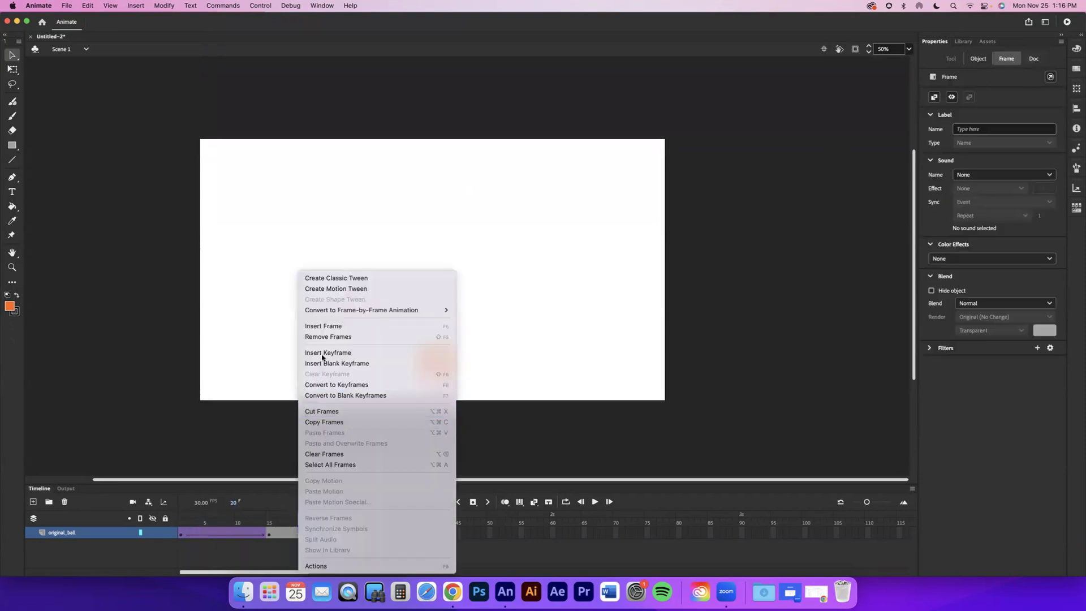
pyautogui.click(333, 280)
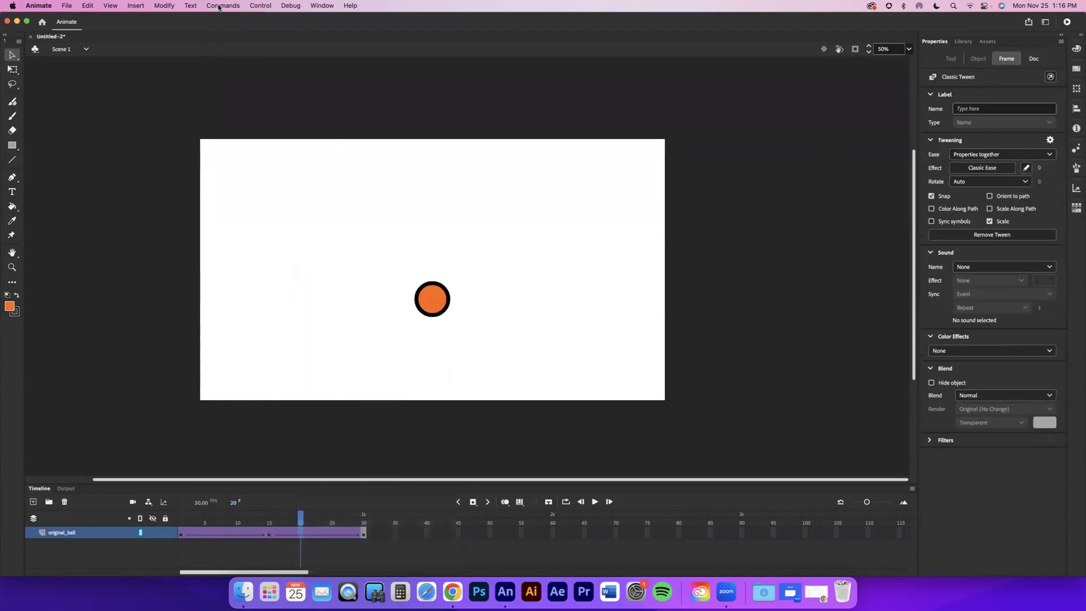
# Step: Test the movie to preview the ball's full down-and-up motion, and close the preview window
pyautogui.click(258, 7)
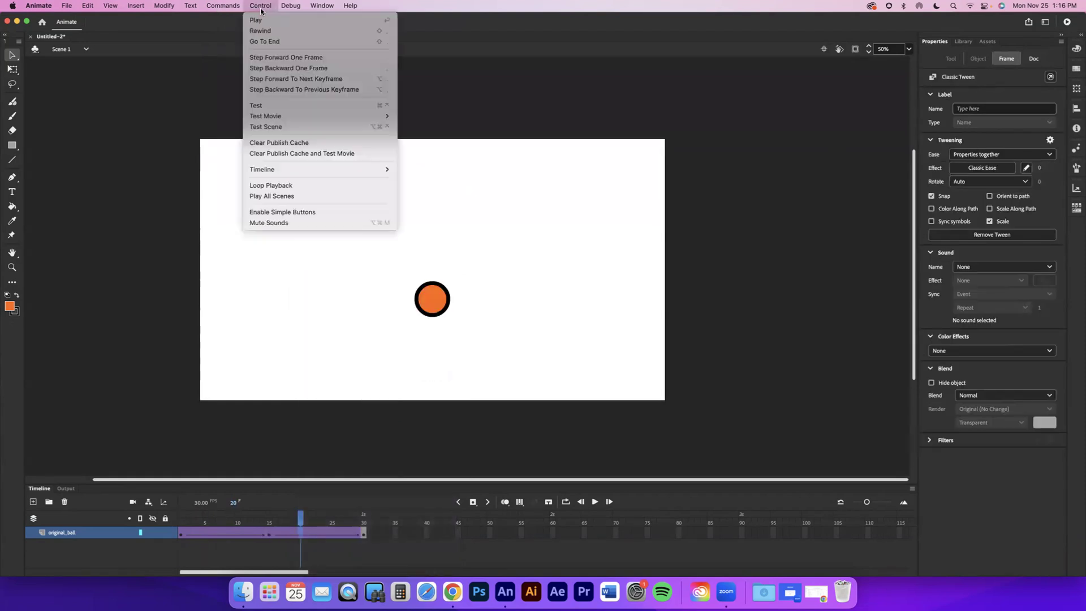
pyautogui.click(274, 107)
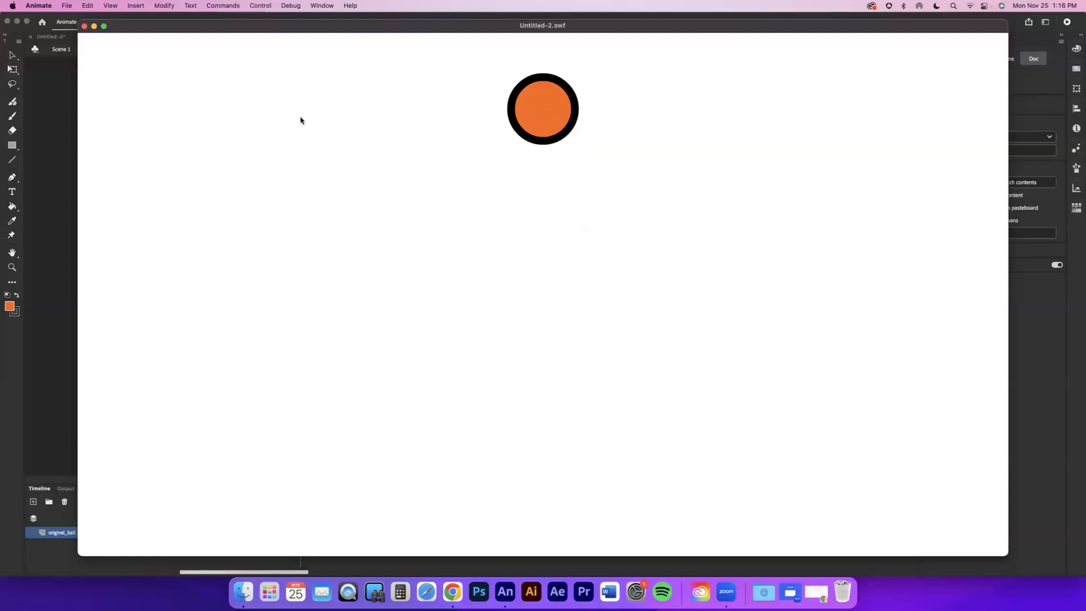
pyautogui.click(84, 26)
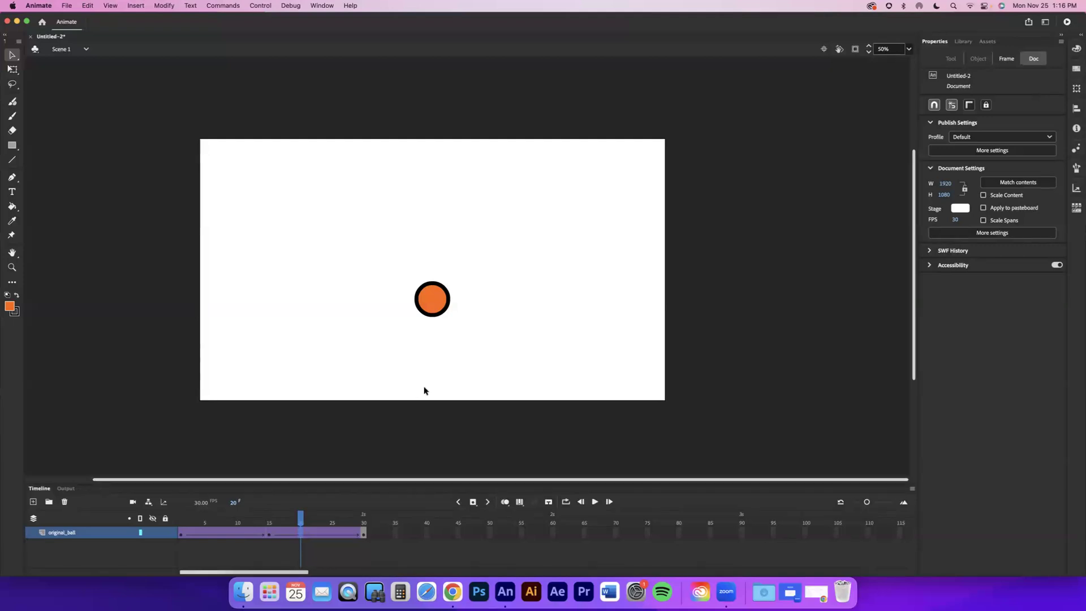
pyautogui.scroll(-3, 403, 442)
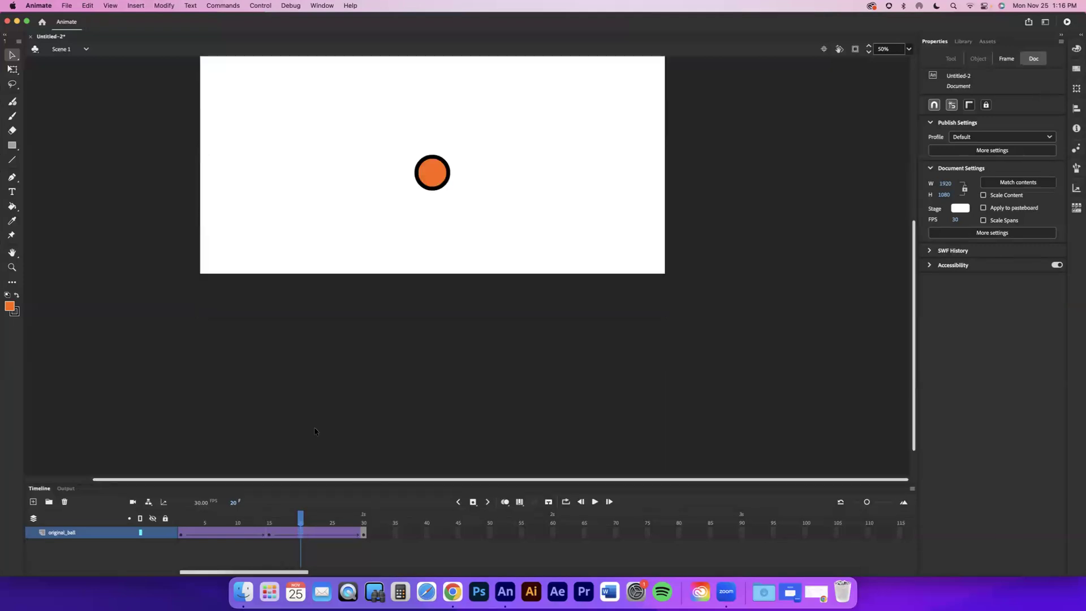
pyautogui.scroll(9, 366, 359)
pyautogui.scroll(-3, 366, 359)
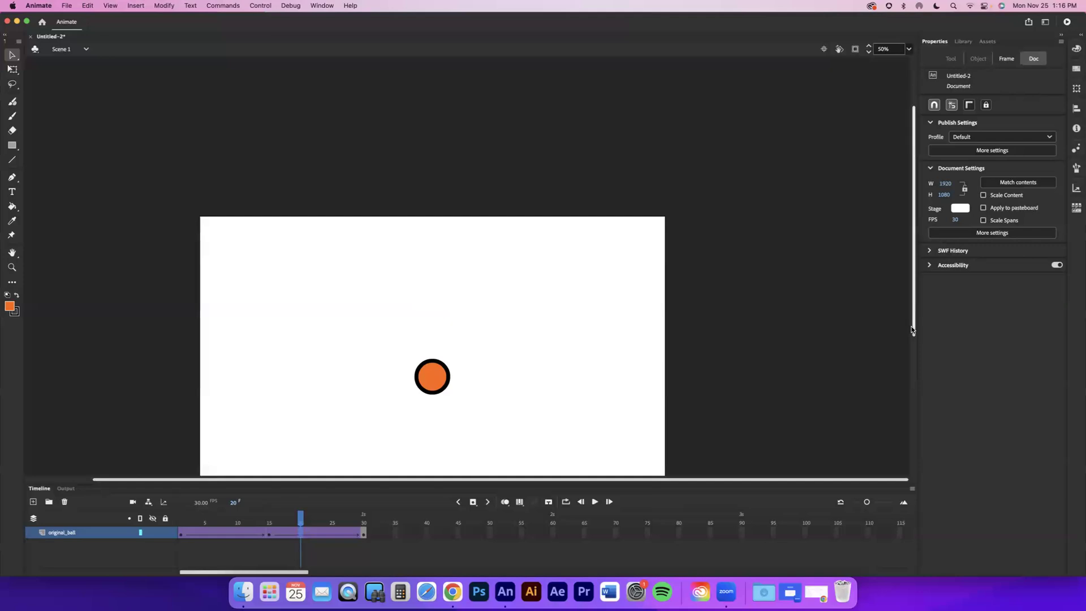
pyautogui.moveTo(914, 331); pyautogui.dragTo(914, 365)
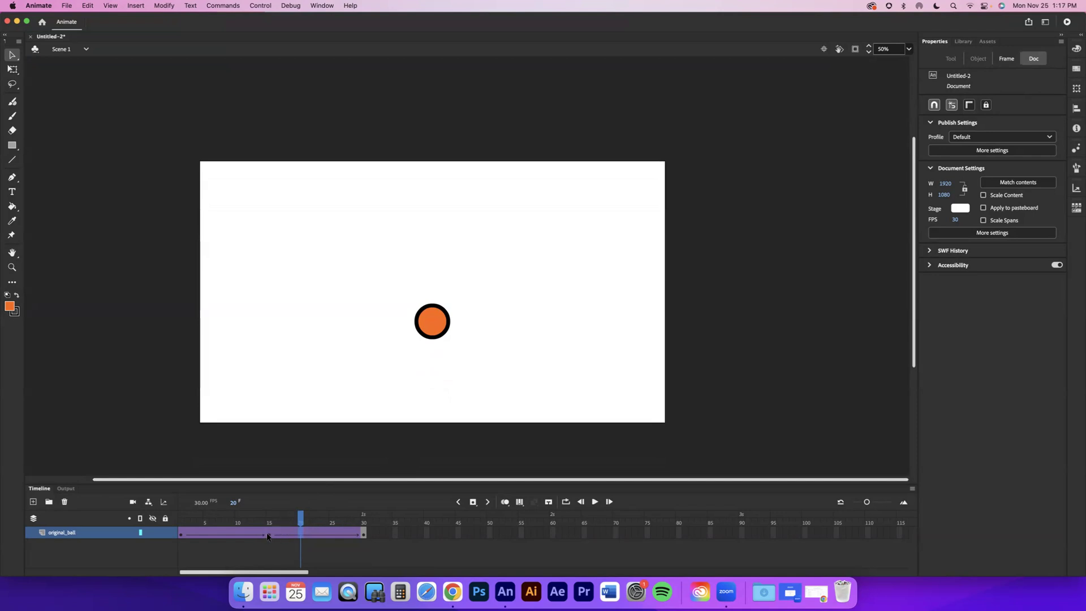
pyautogui.click(296, 535)
pyautogui.rightClick(295, 535)
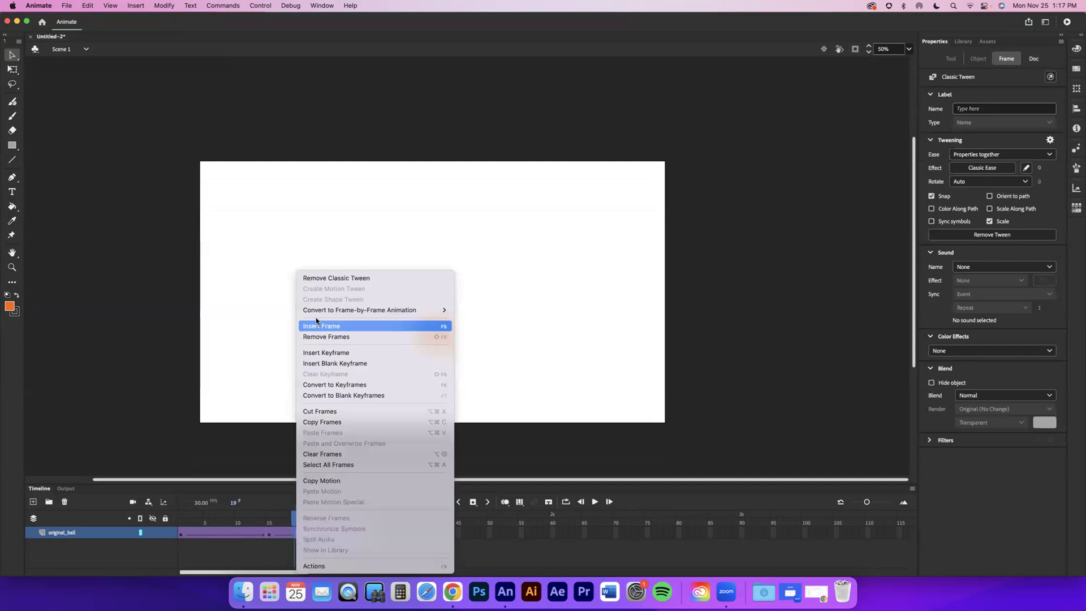
pyautogui.click(214, 453)
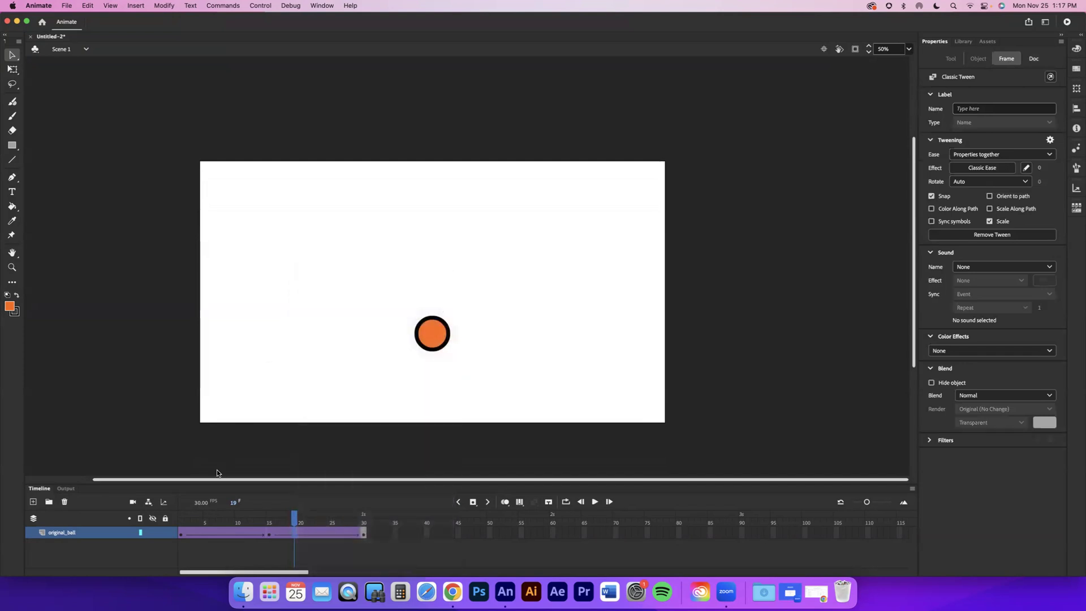
# Step: Show the document's library containing the ball symbol
pyautogui.click(962, 41)
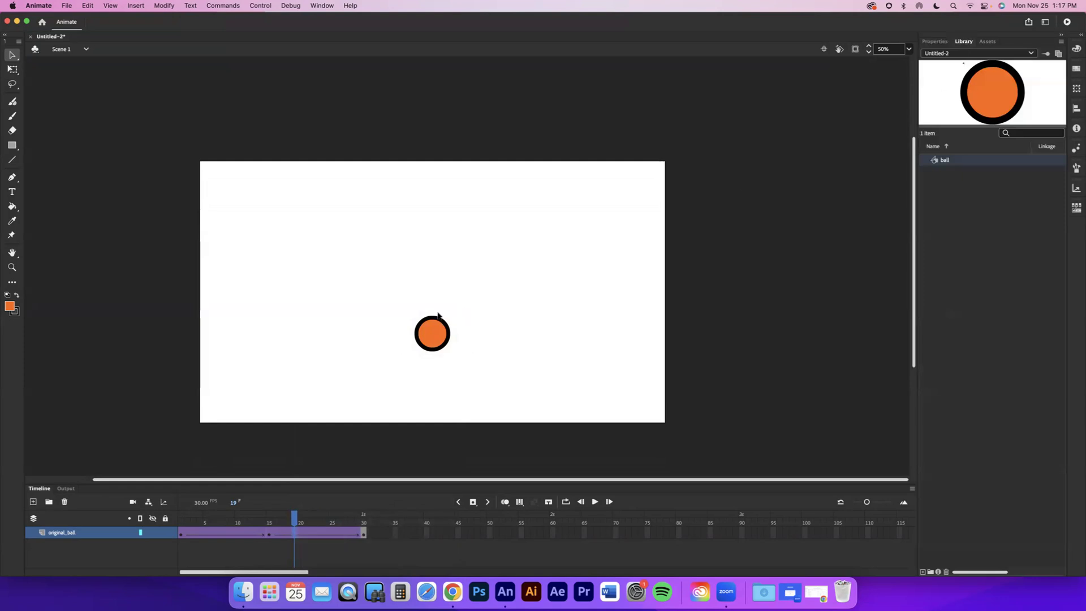